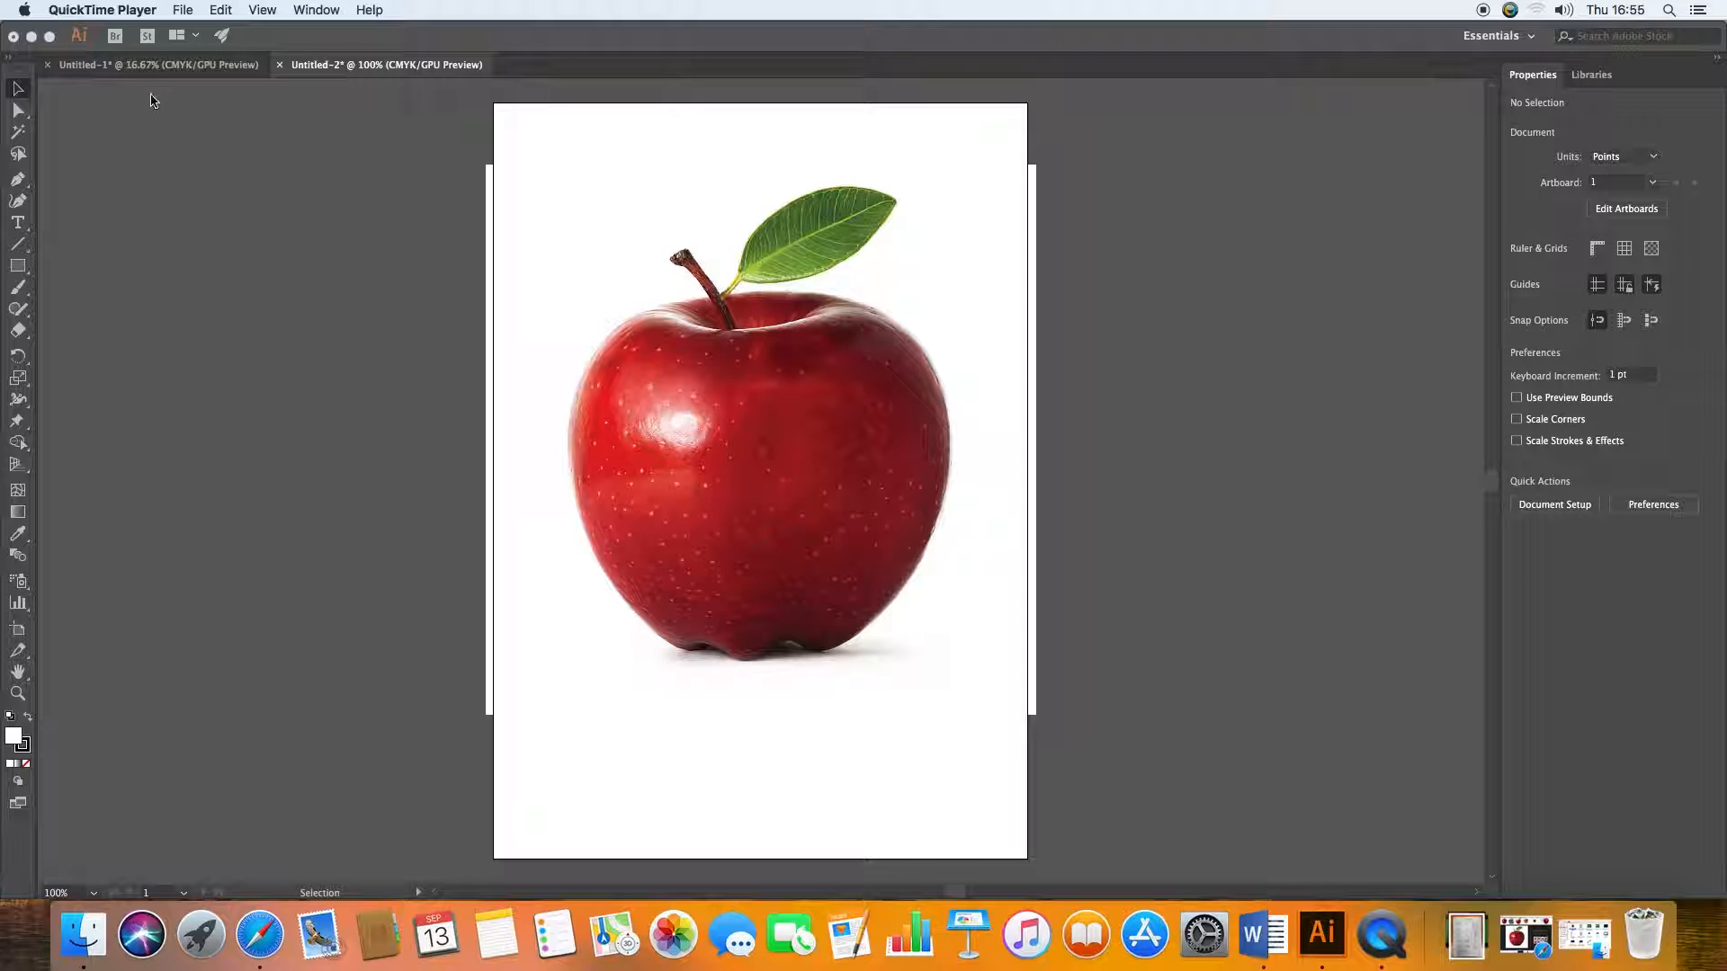
# Step: Draw a closed, curved practice shape with the Pen tool on the empty canvas beside the artboard
pyautogui.click(24, 183)
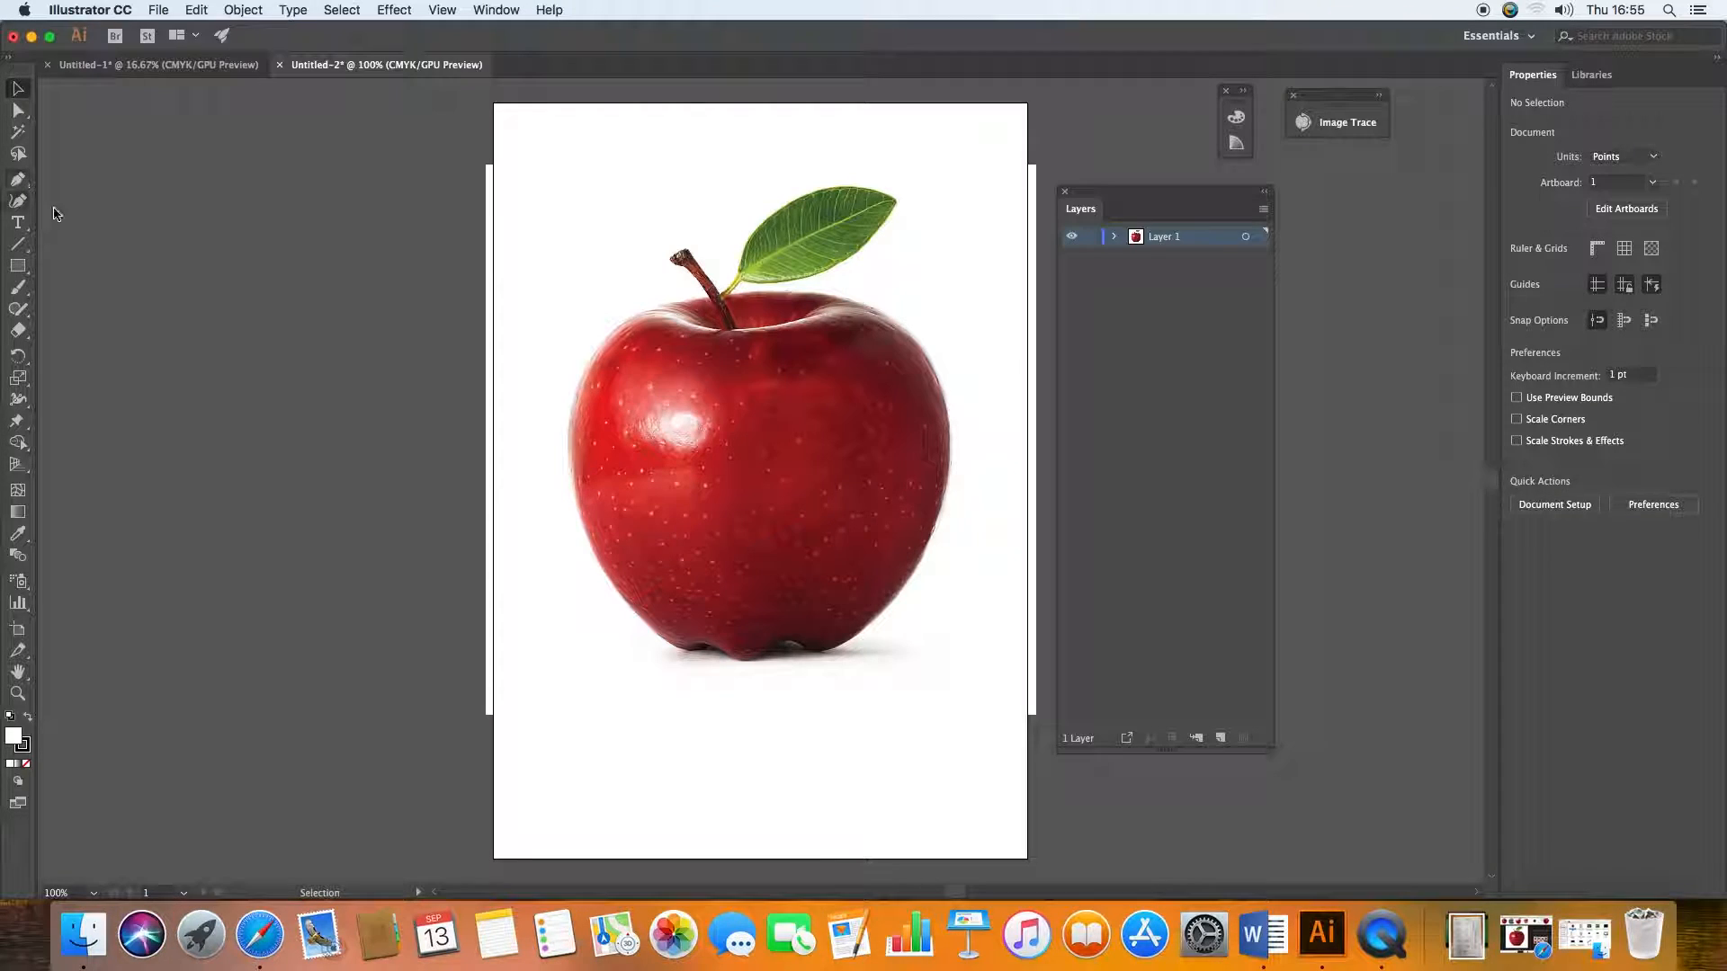
pyautogui.click(16, 179)
pyautogui.click(153, 385)
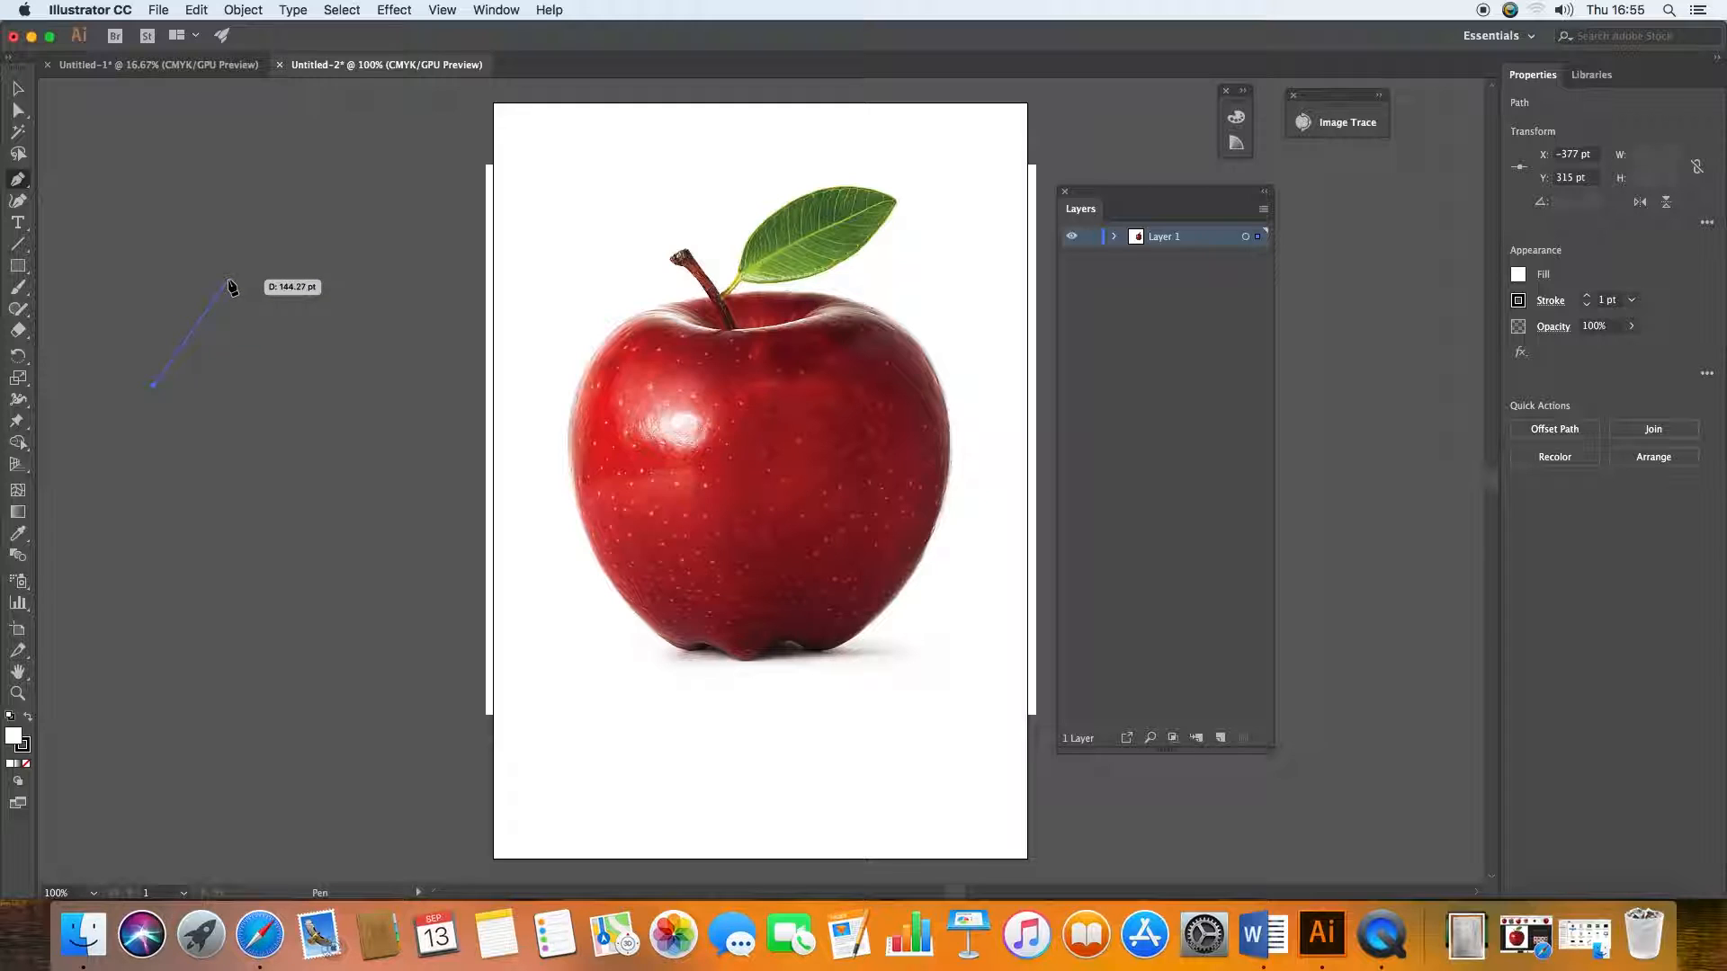
pyautogui.moveTo(221, 310); pyautogui.dragTo(331, 266)
pyautogui.moveTo(295, 322); pyautogui.dragTo(317, 335)
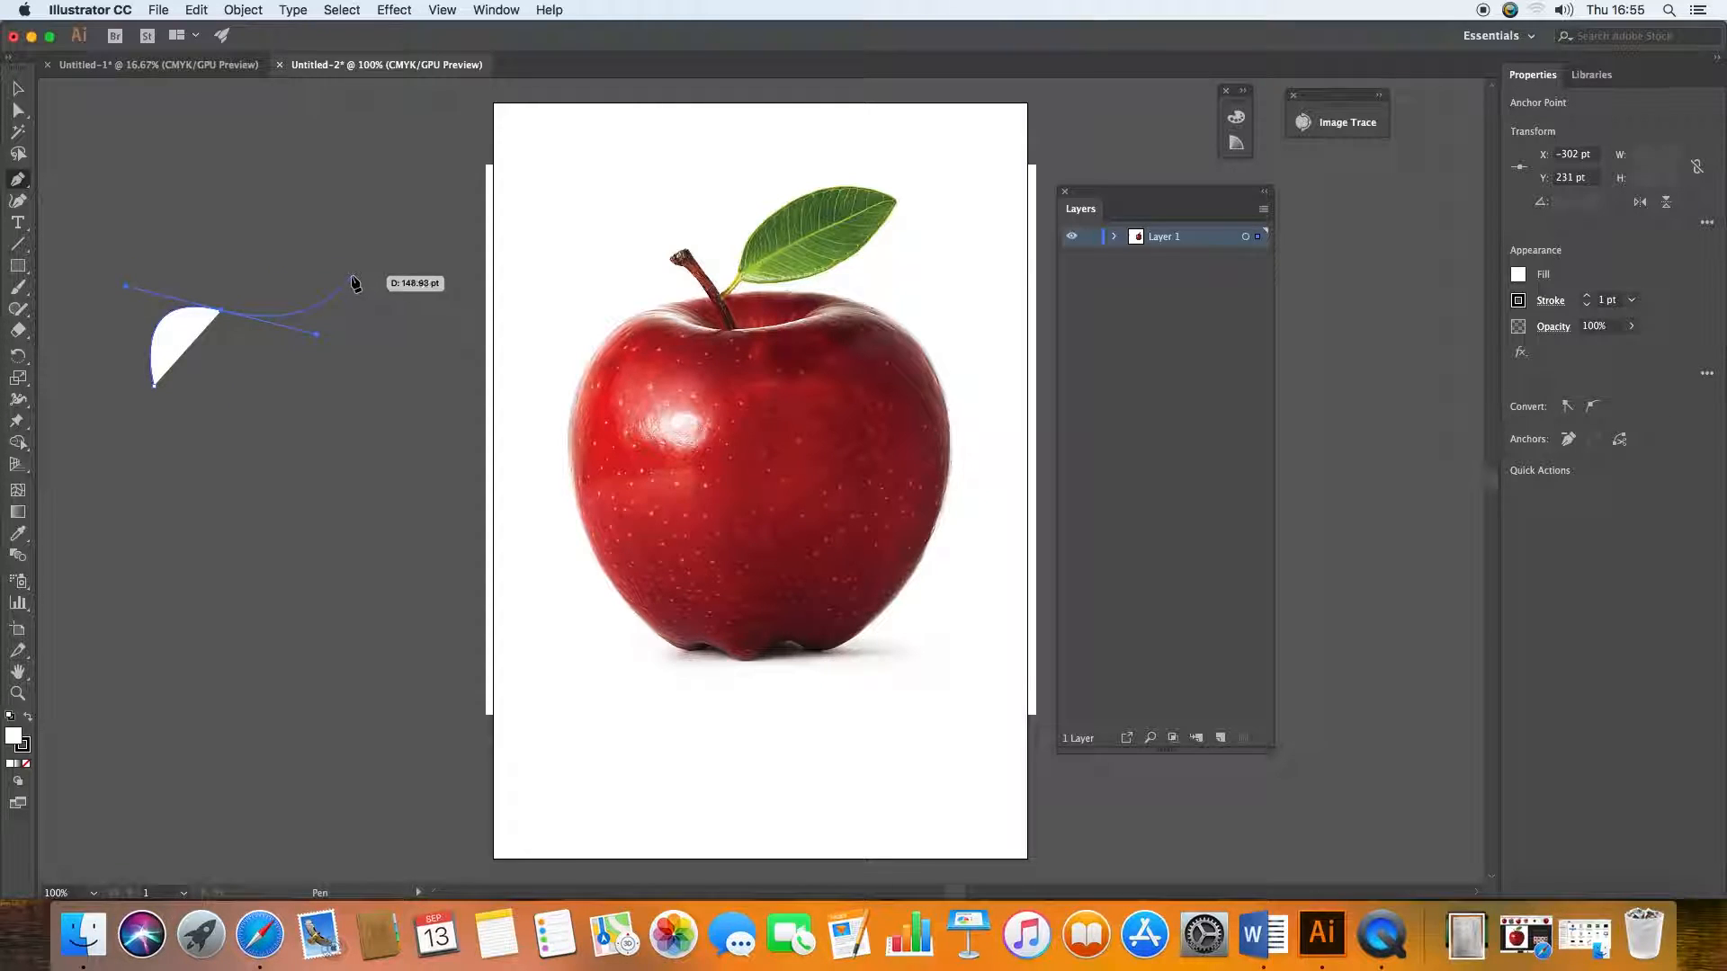
pyautogui.click(353, 264)
pyautogui.moveTo(441, 216); pyautogui.dragTo(512, 229)
pyautogui.moveTo(428, 556); pyautogui.dragTo(266, 621)
pyautogui.moveTo(154, 386); pyautogui.dragTo(141, 286)
# Step: Rotate the white practice shape about 12° clockwise and reposition it beside the artboard
pyautogui.click(18, 88)
pyautogui.moveTo(533, 207); pyautogui.dragTo(561, 264)
pyautogui.moveTo(336, 339); pyautogui.dragTo(297, 385)
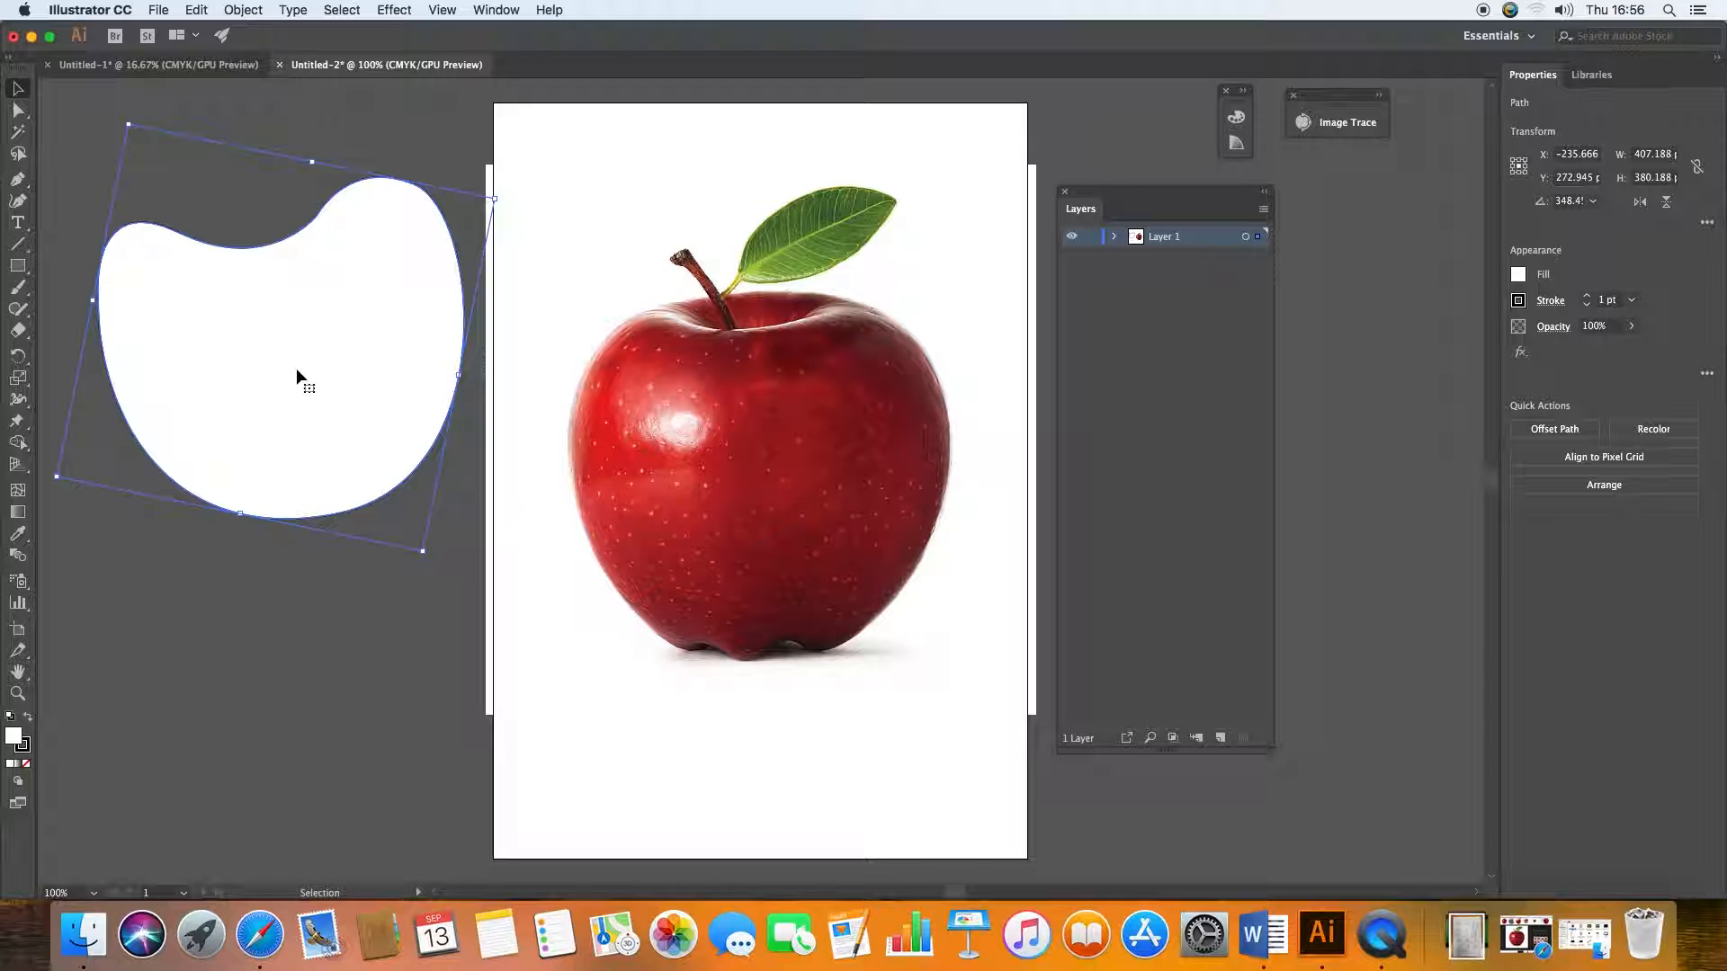
# Step: Redraw the practice shape's upper edge with the Pencil tool, filling in its dip, and delete the shape
pyautogui.click(18, 311)
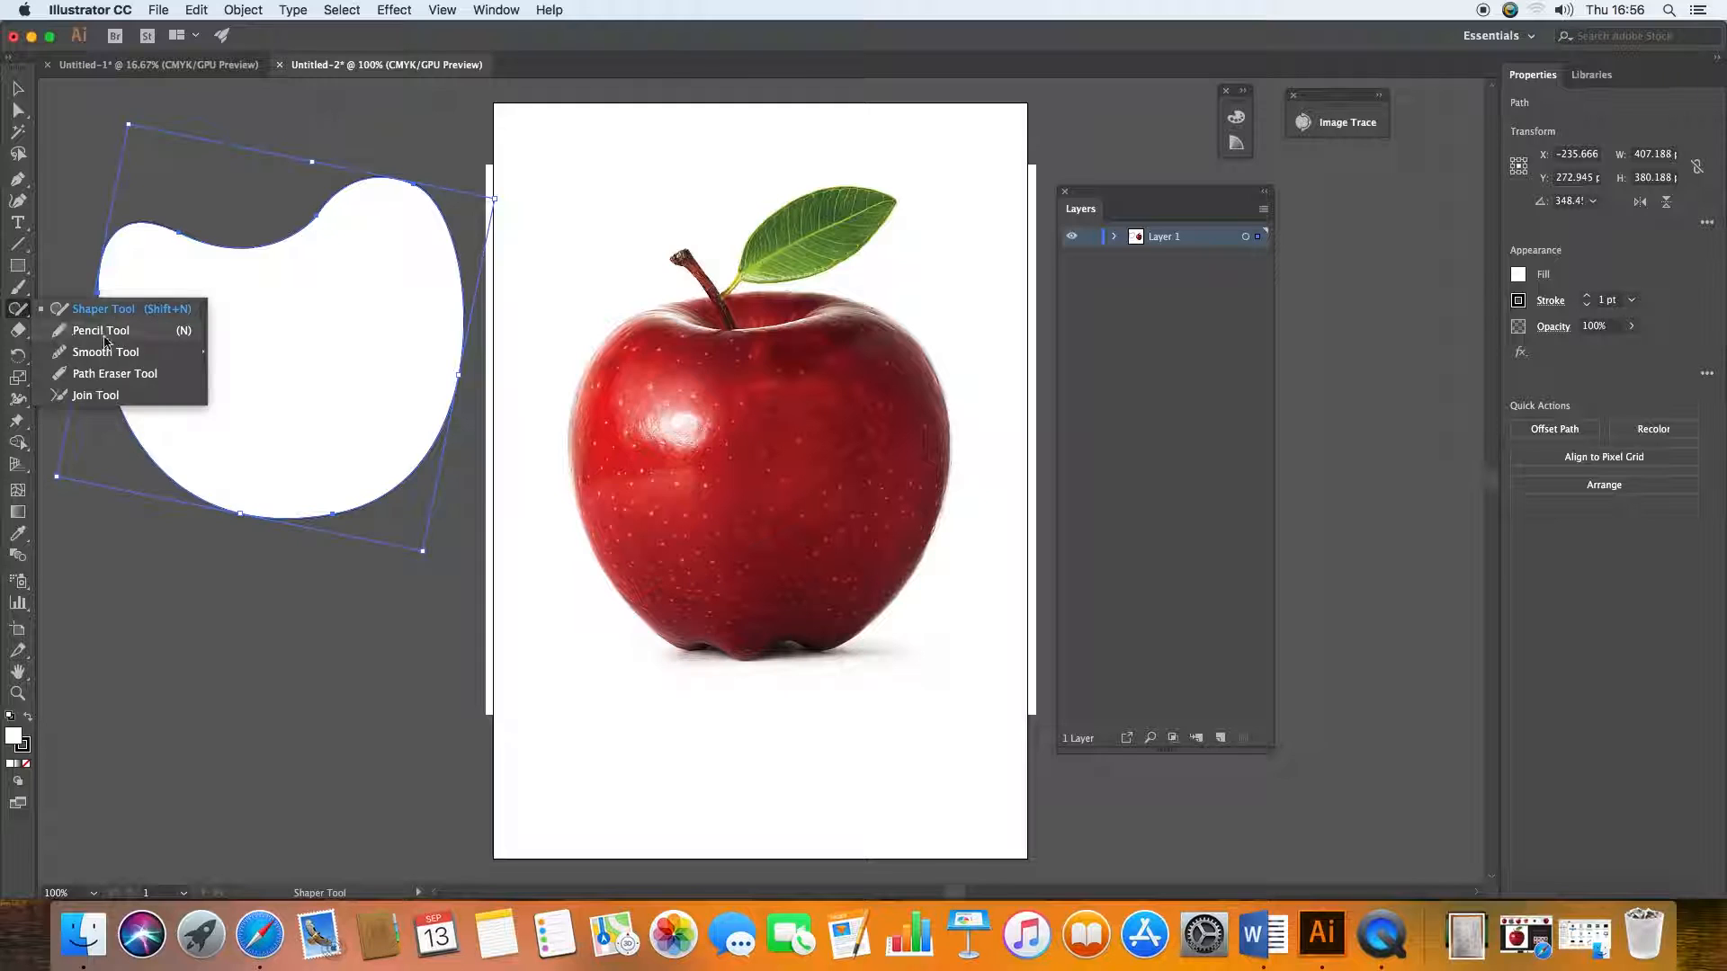
pyautogui.click(101, 330)
pyautogui.click(17, 90)
pyautogui.click(261, 360)
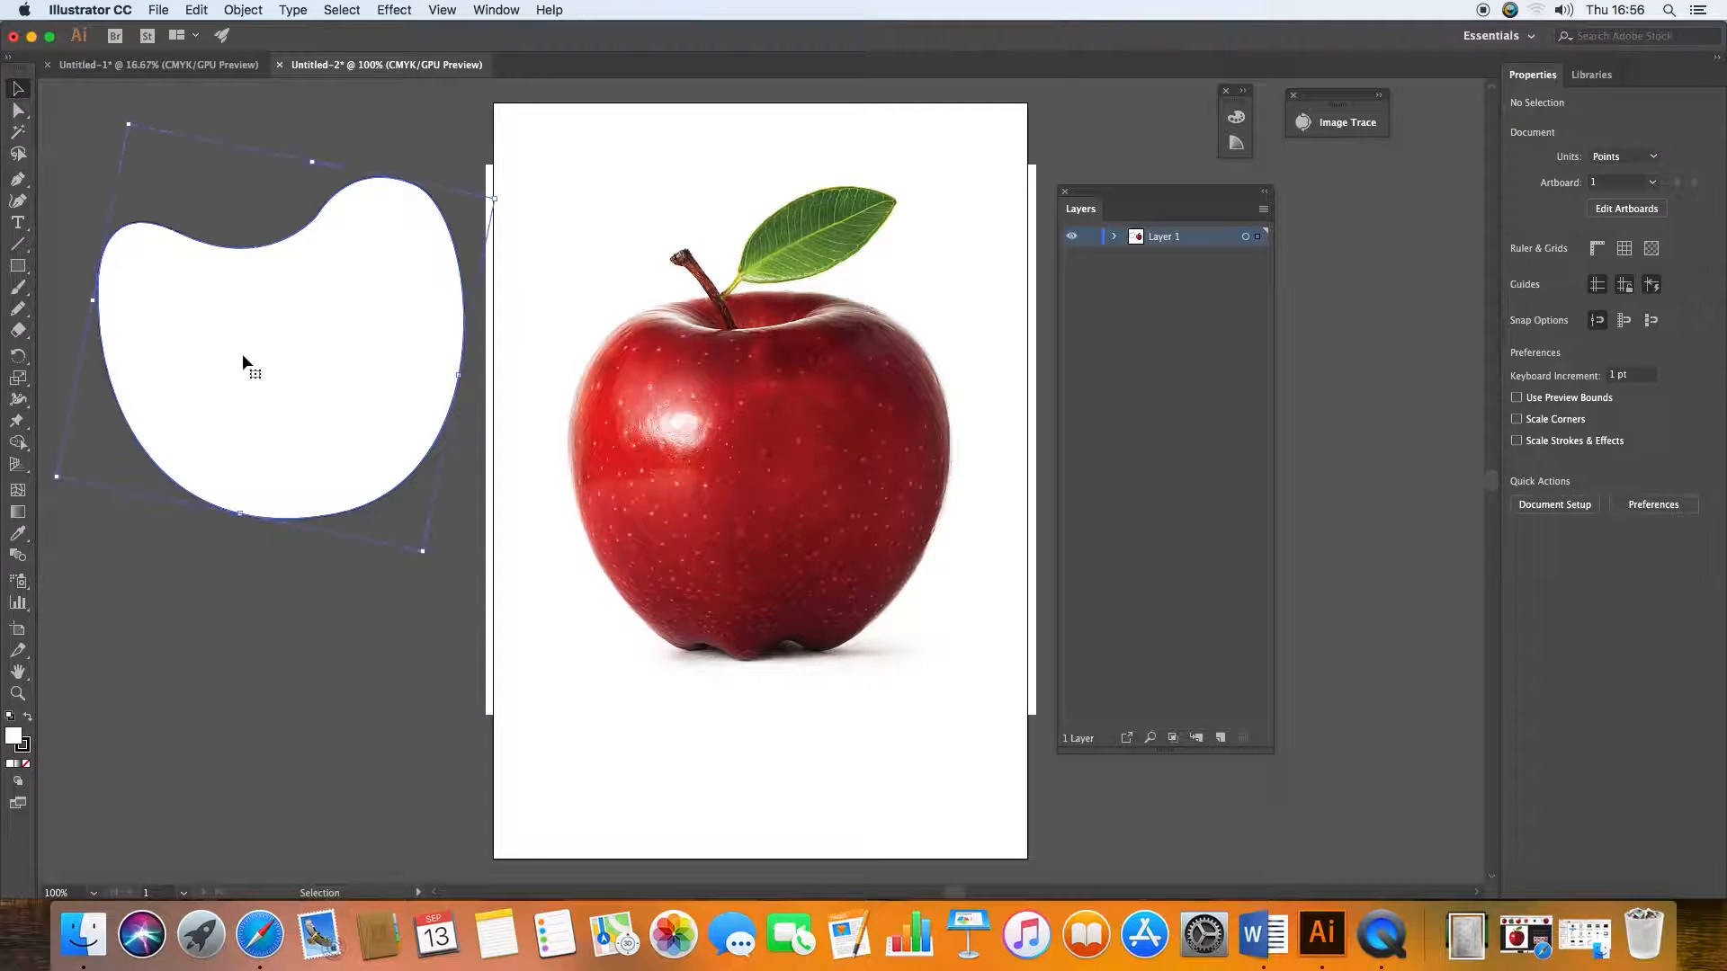
pyautogui.click(18, 309)
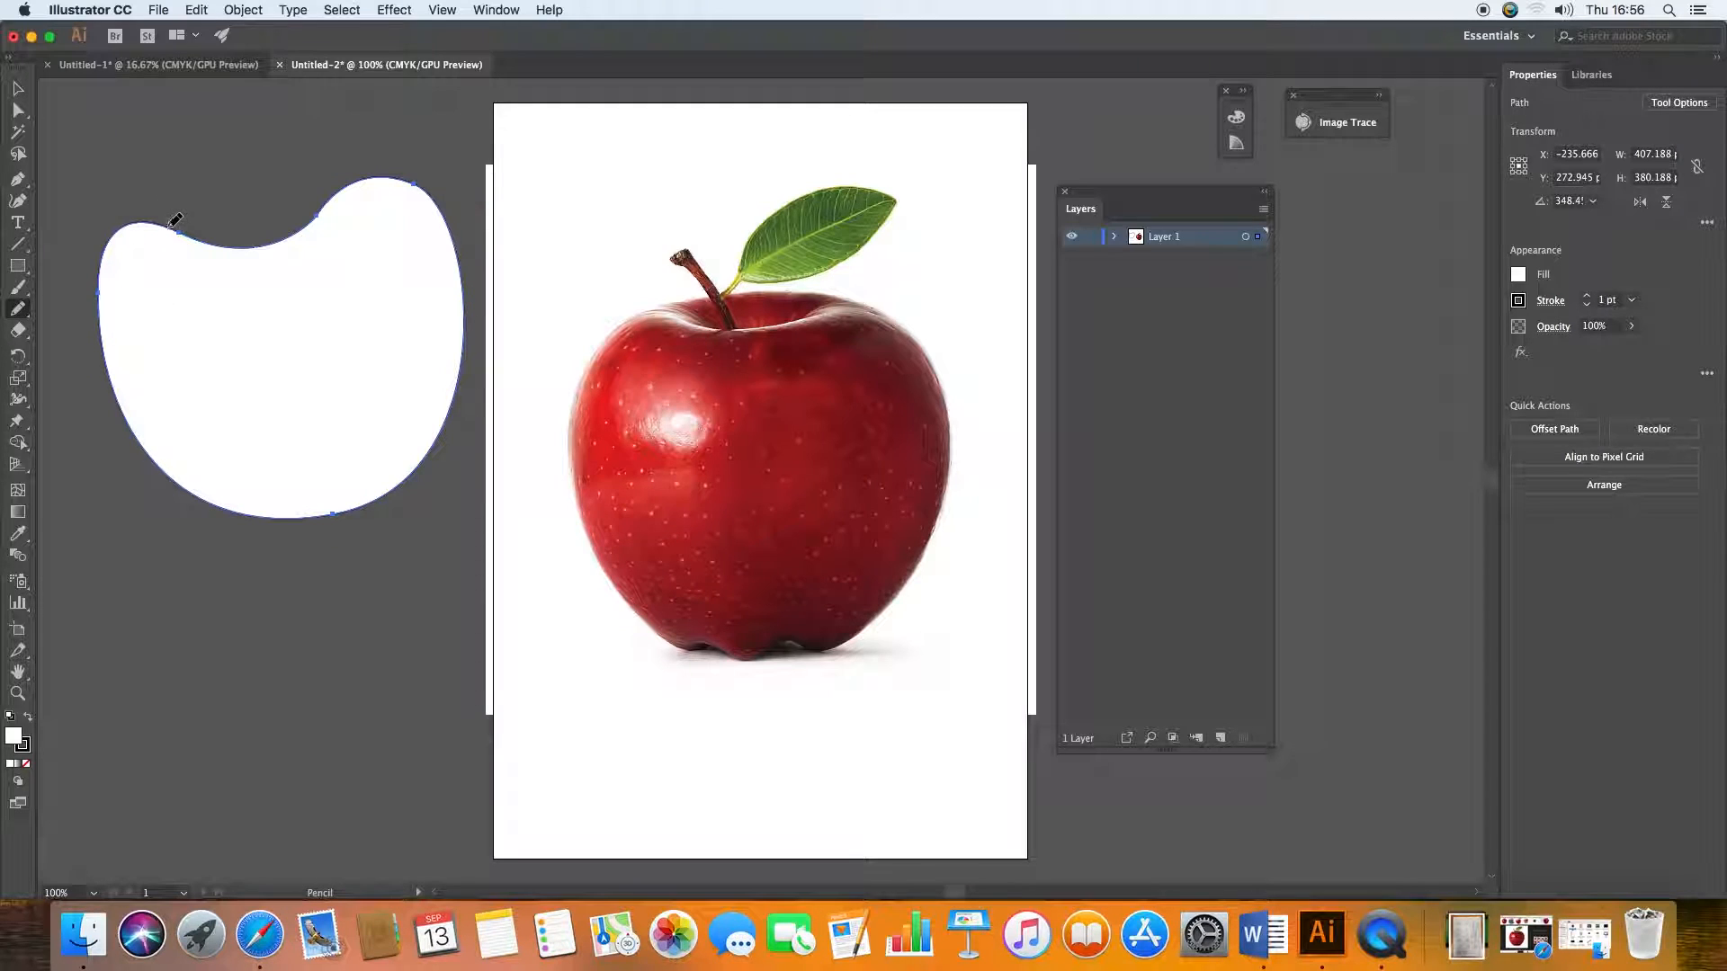
pyautogui.moveTo(188, 228); pyautogui.dragTo(343, 185)
pyautogui.click(18, 88)
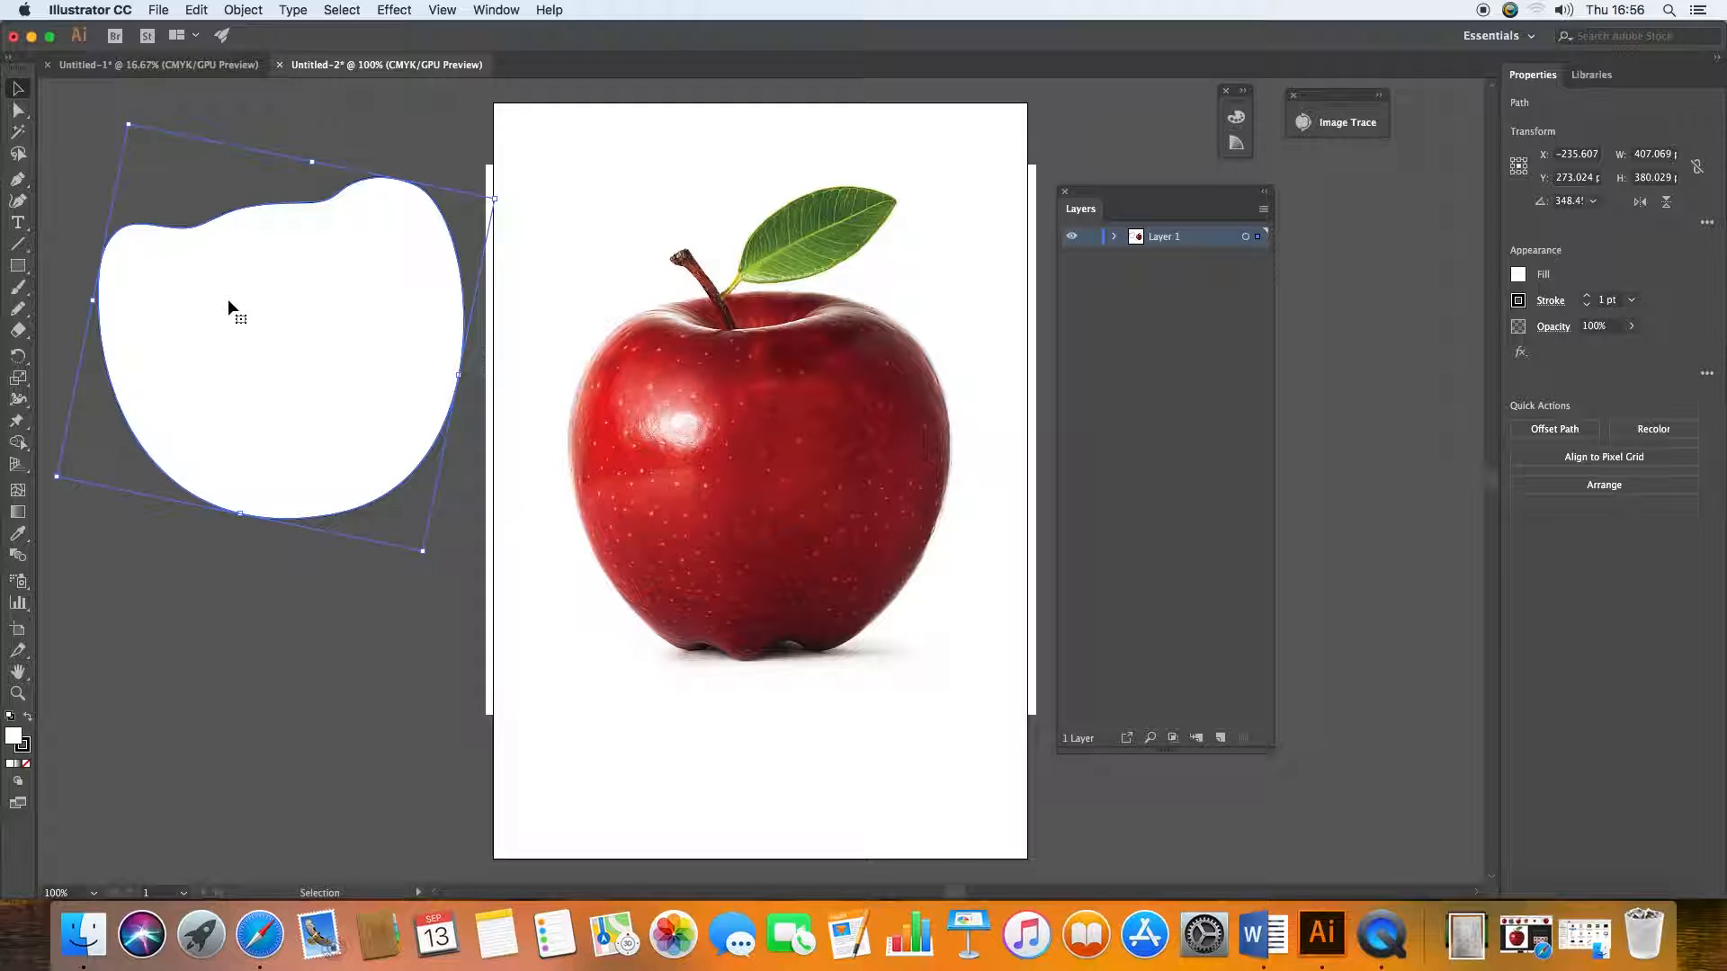
pyautogui.press('Delete')
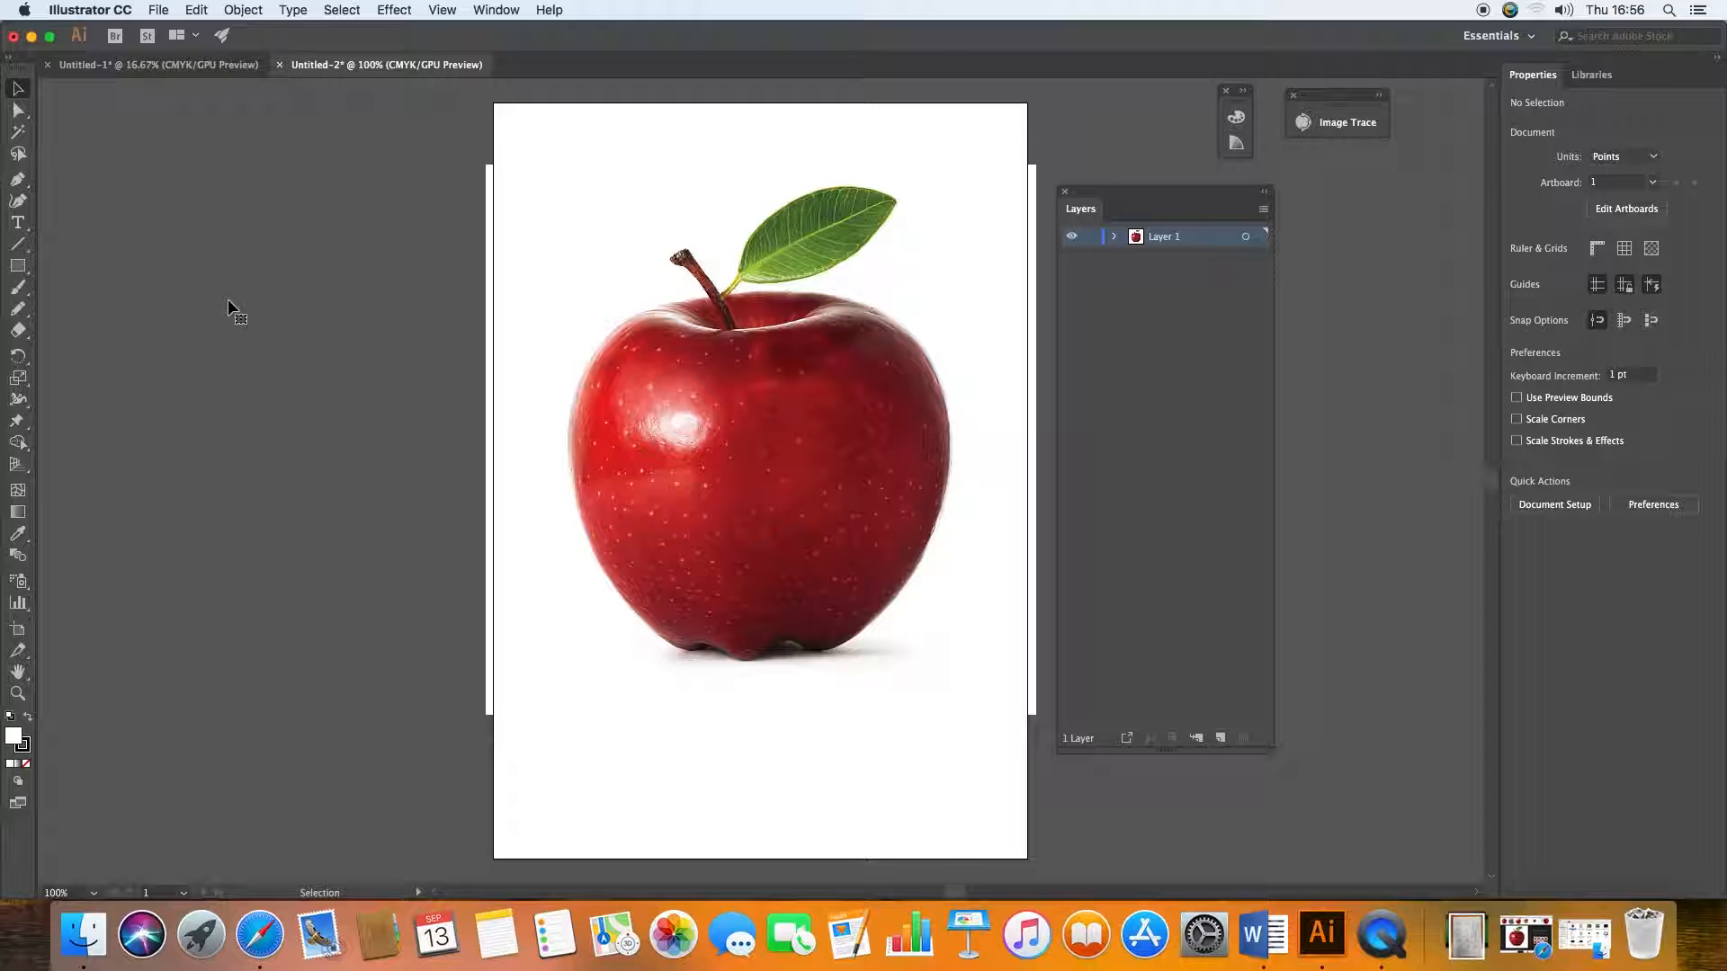
# Step: Start tracing the apple's outline with the Pen tool, following its top edge and left side downward
pyautogui.press('super+equal')
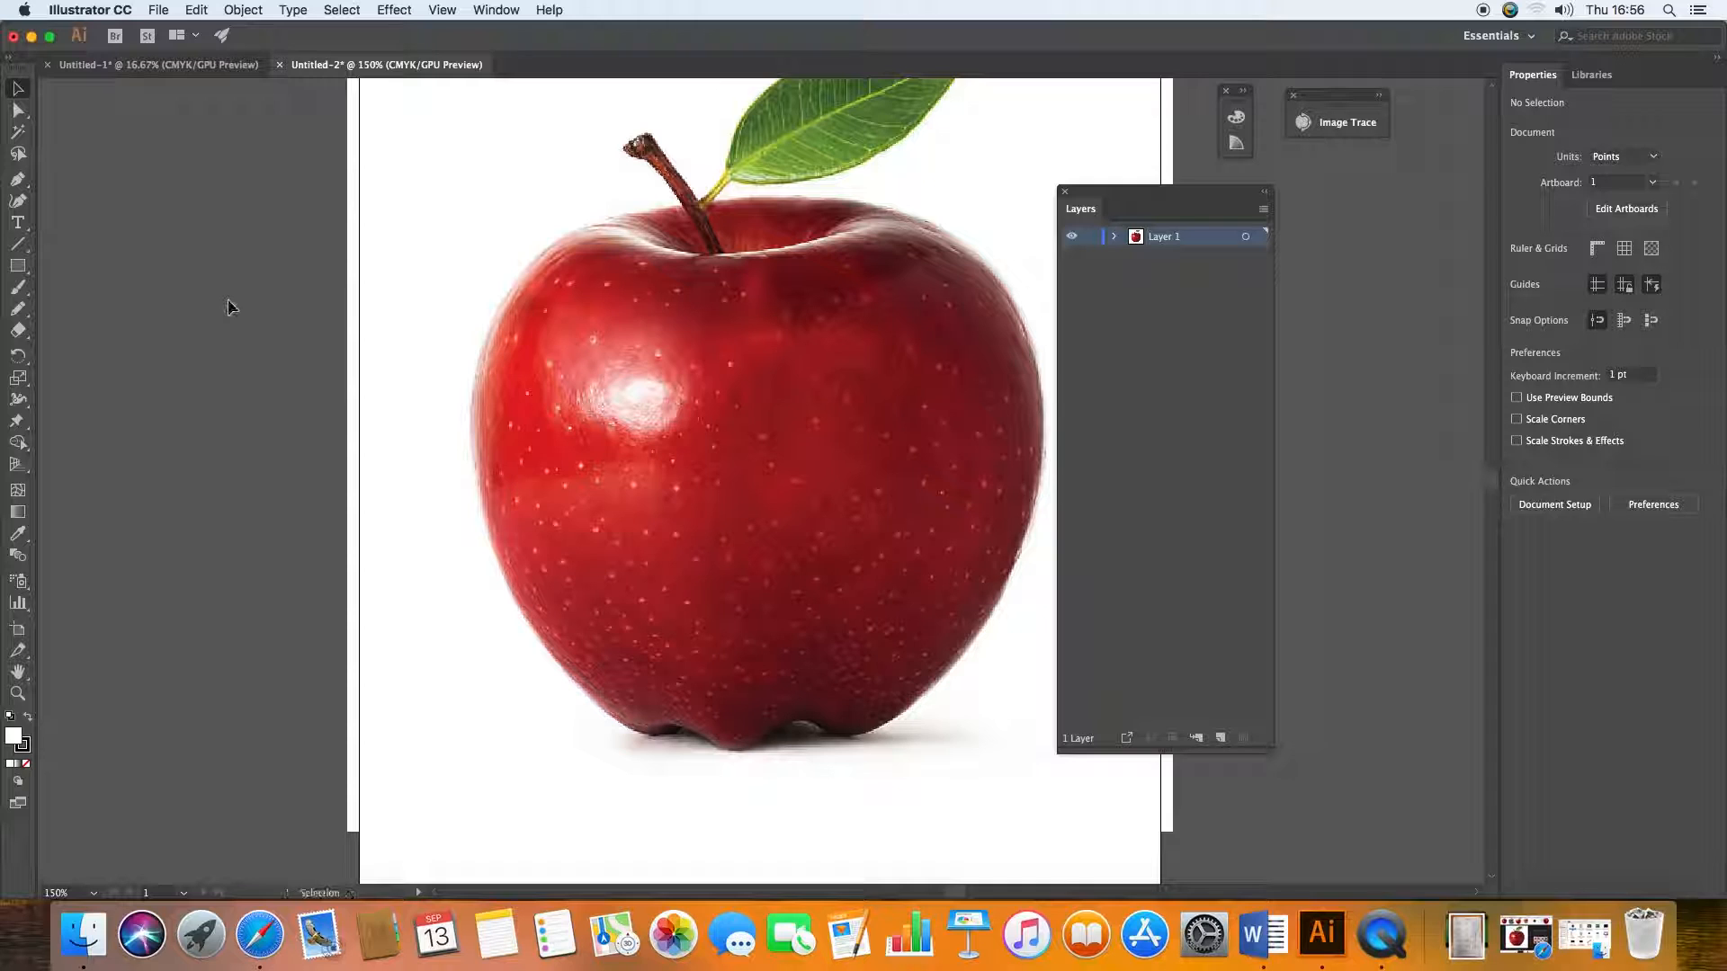
pyautogui.click(17, 179)
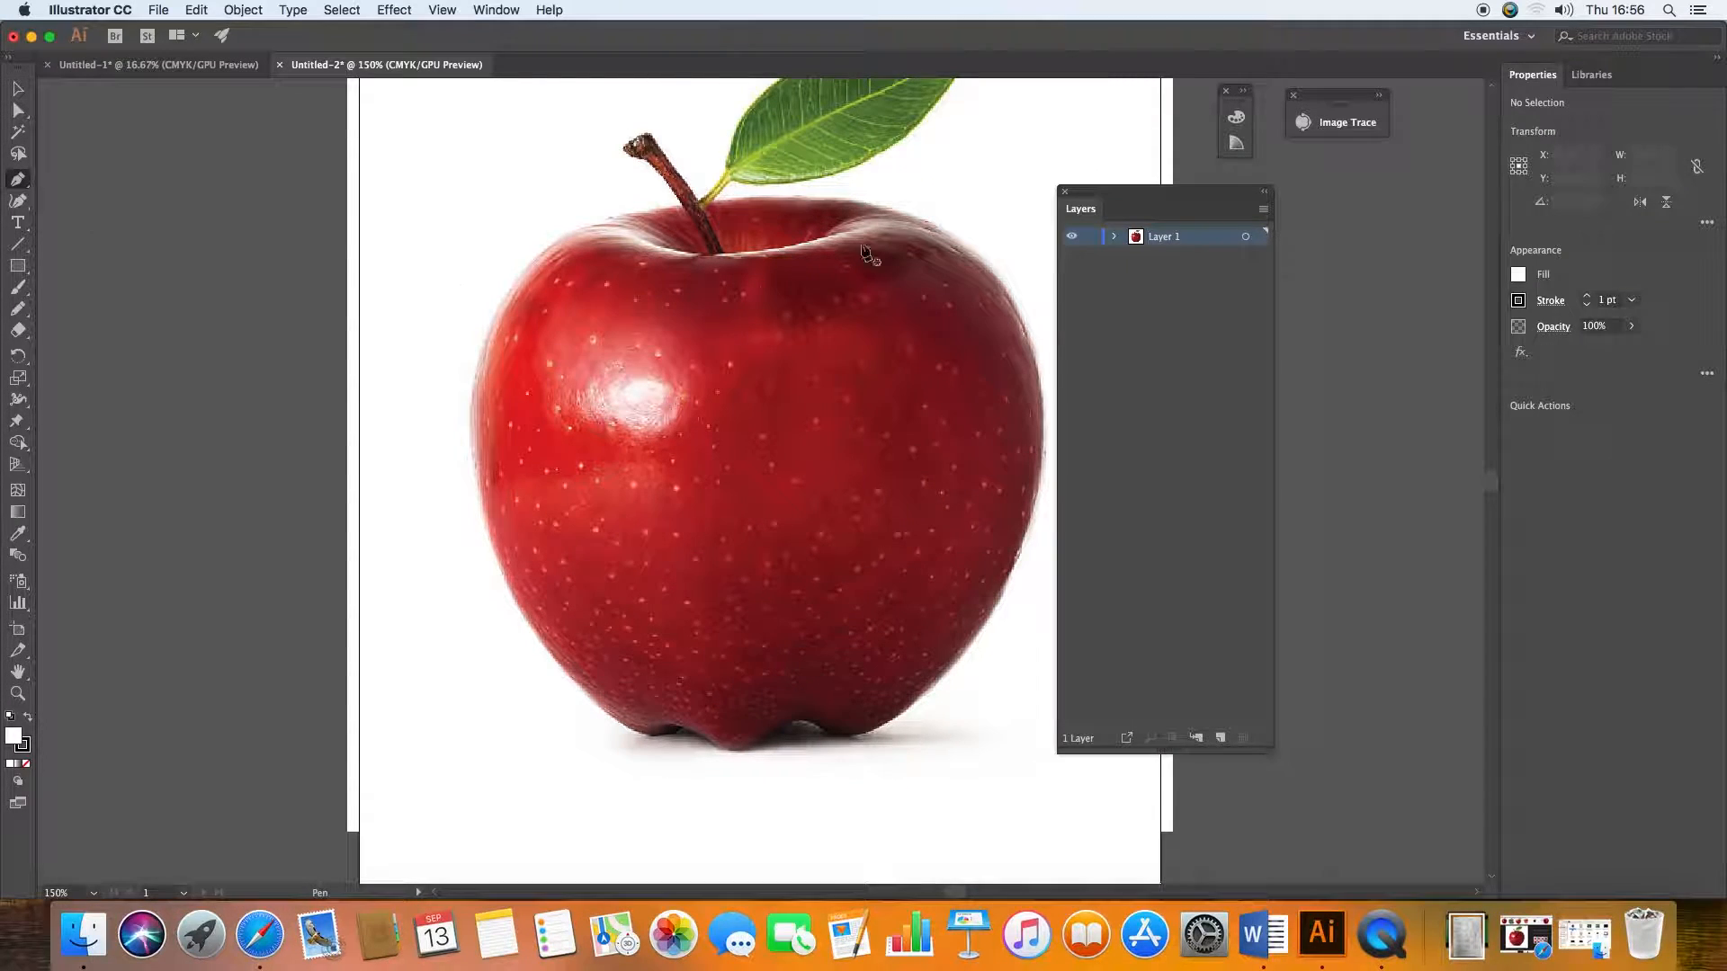
pyautogui.click(809, 197)
pyautogui.click(611, 218)
pyautogui.moveTo(592, 228); pyautogui.dragTo(571, 236)
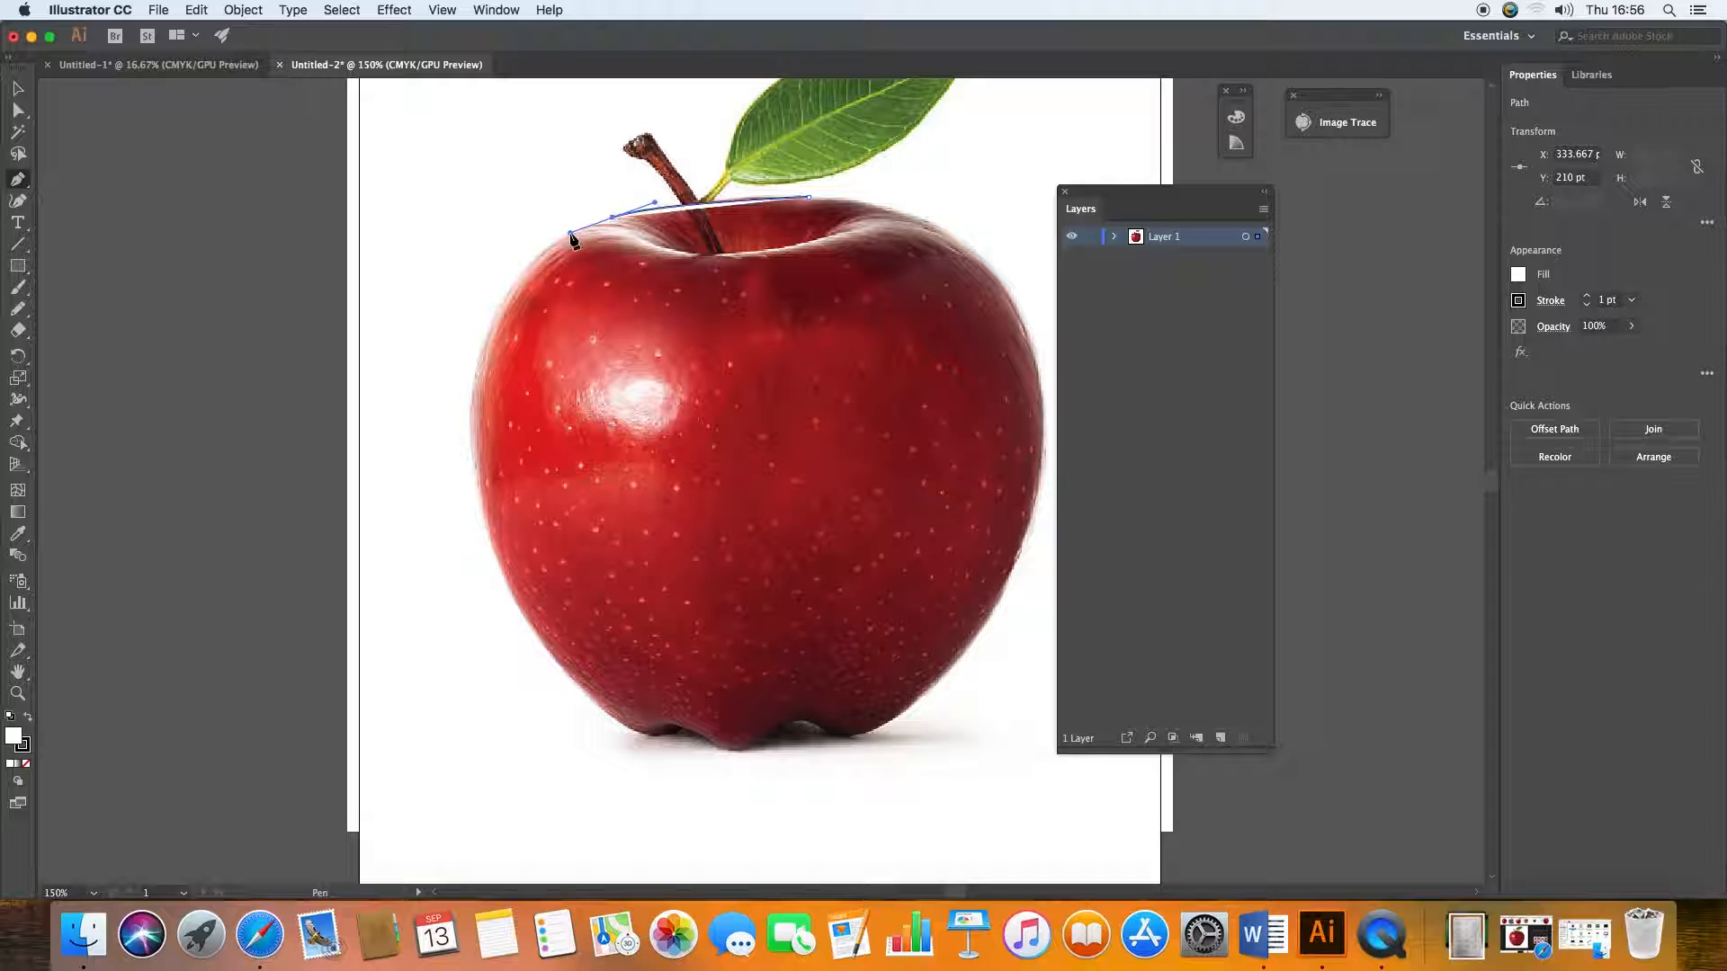
pyautogui.moveTo(481, 350); pyautogui.dragTo(442, 455)
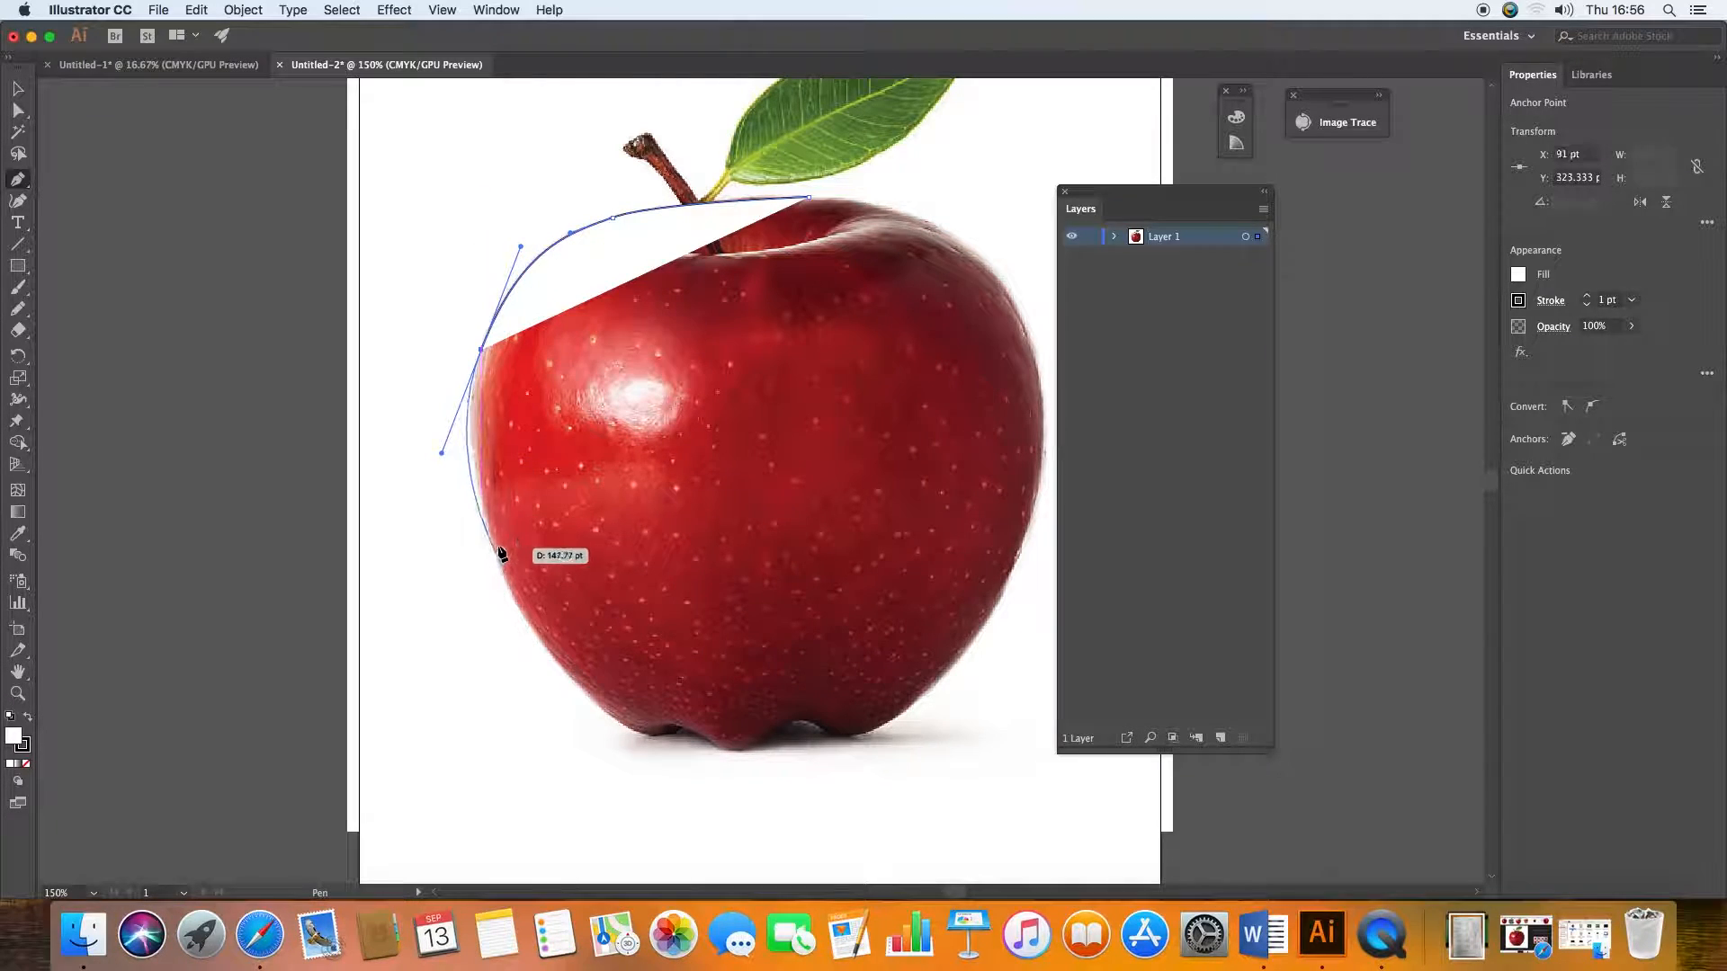
pyautogui.click(522, 617)
# Step: Trace the apple's bumpy base and right side, closing the path at its starting point on the top edge
pyautogui.moveTo(613, 718); pyautogui.dragTo(699, 725)
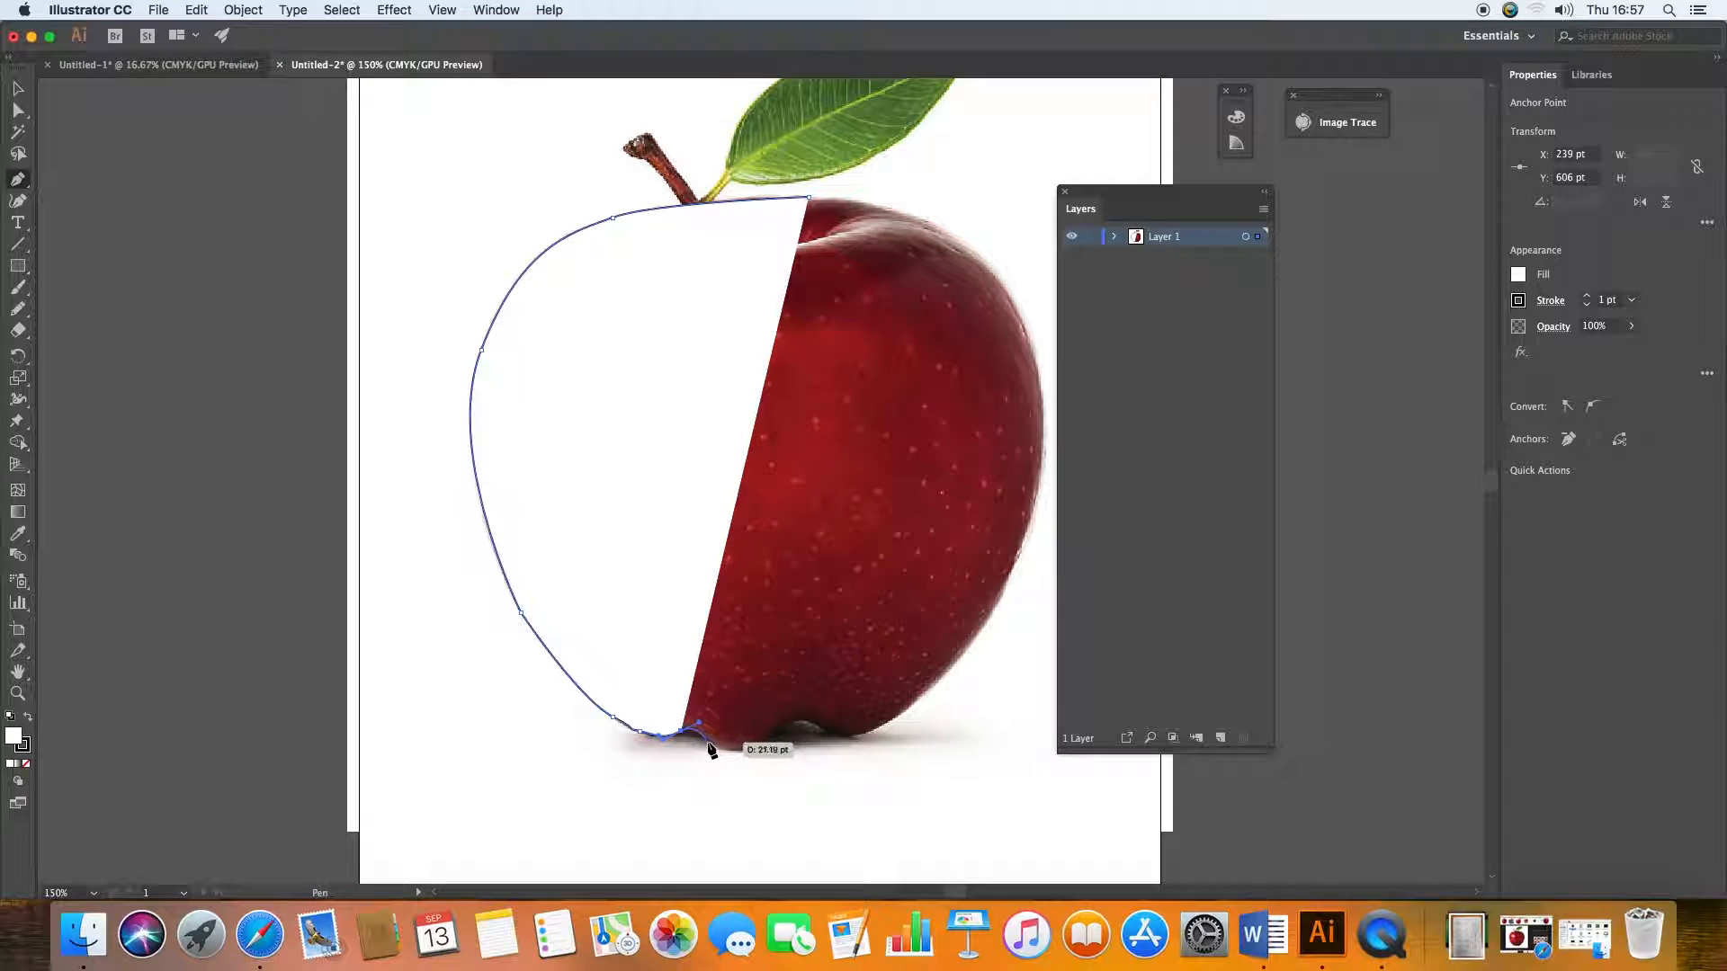
pyautogui.moveTo(712, 745); pyautogui.dragTo(790, 712)
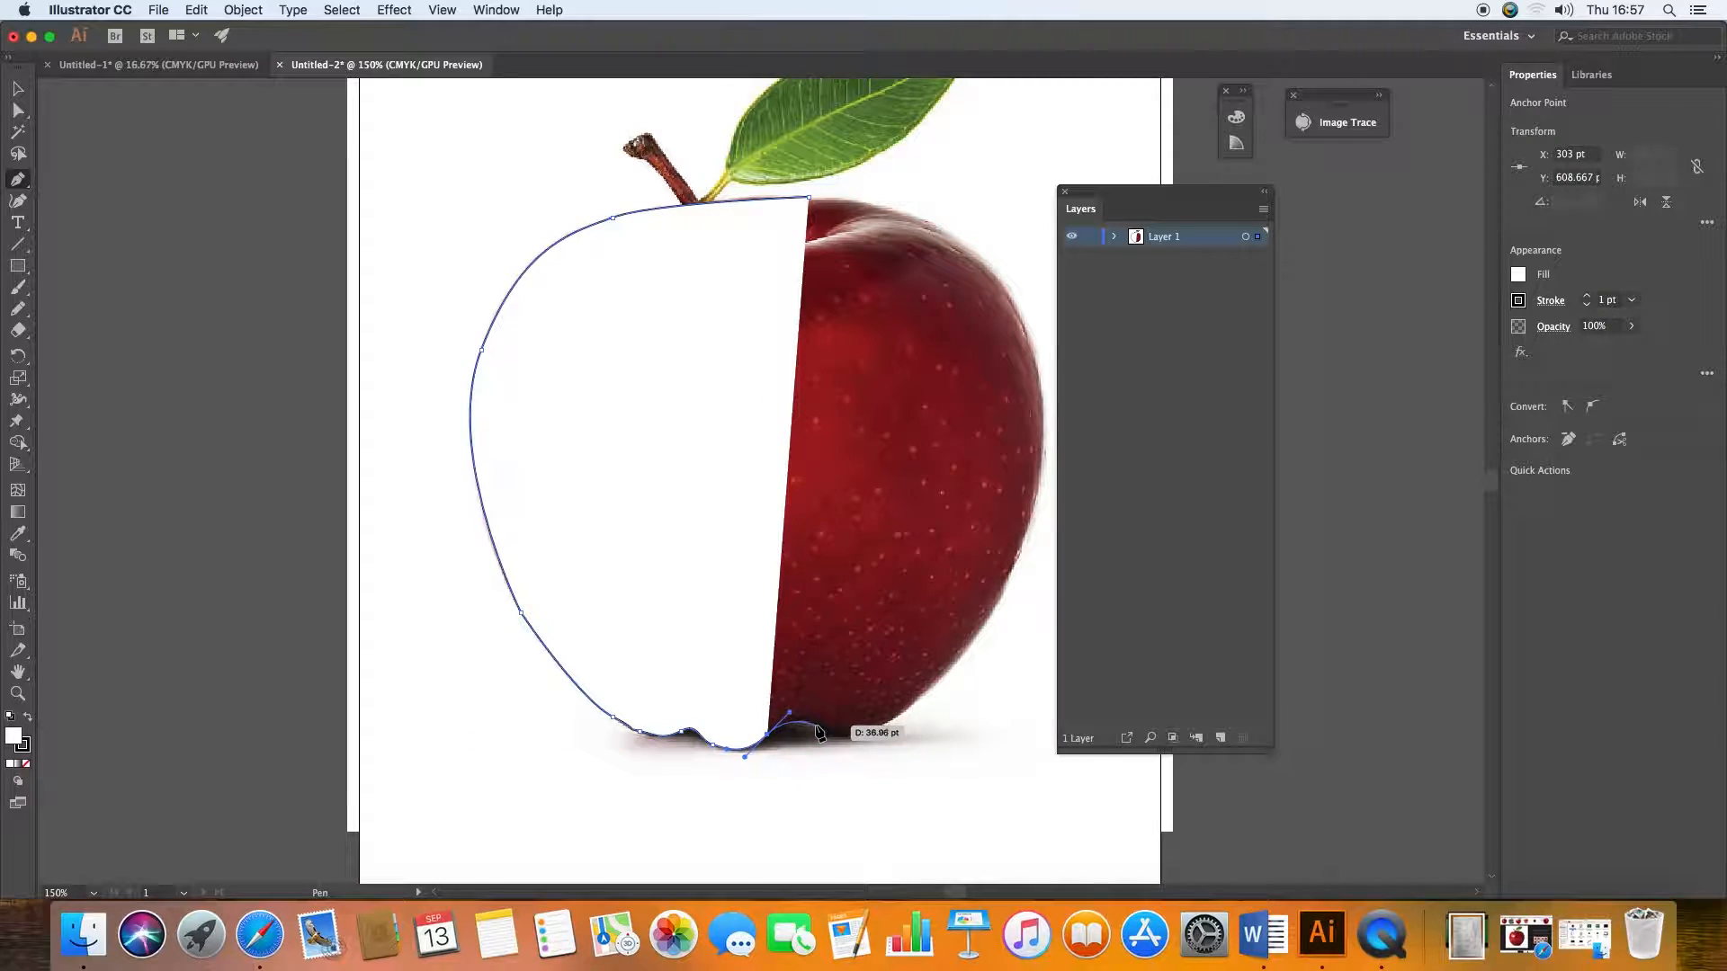
pyautogui.moveTo(814, 725); pyautogui.dragTo(865, 739)
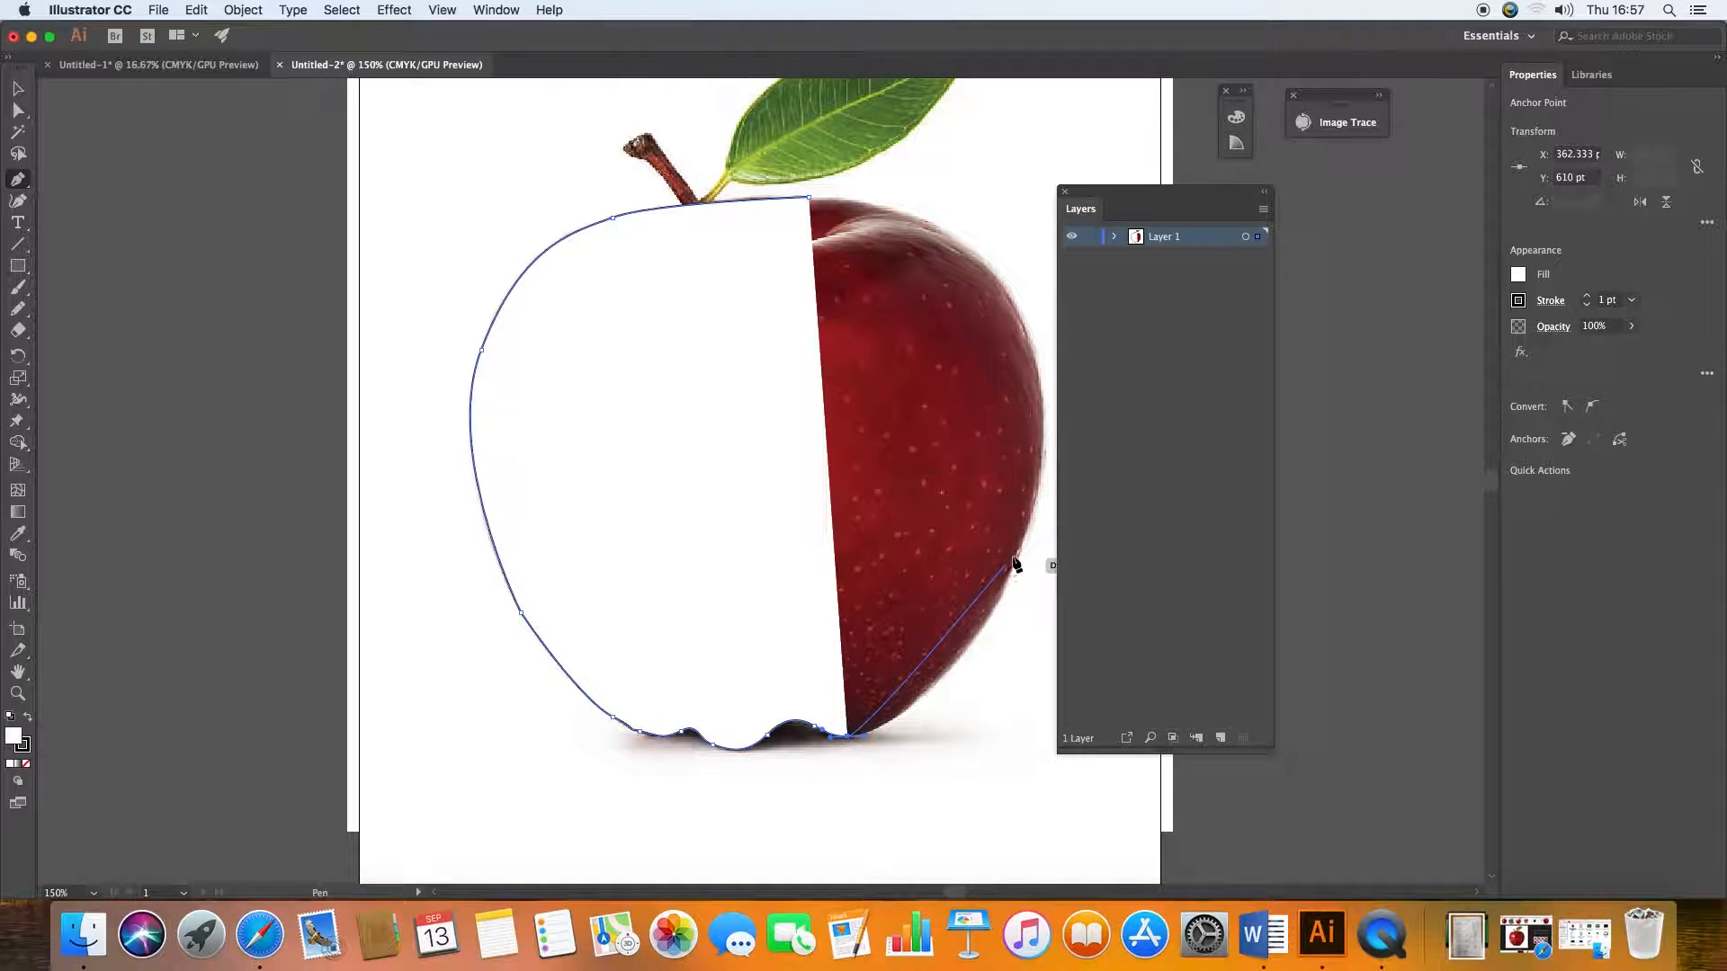
pyautogui.moveTo(1022, 554); pyautogui.dragTo(1078, 400)
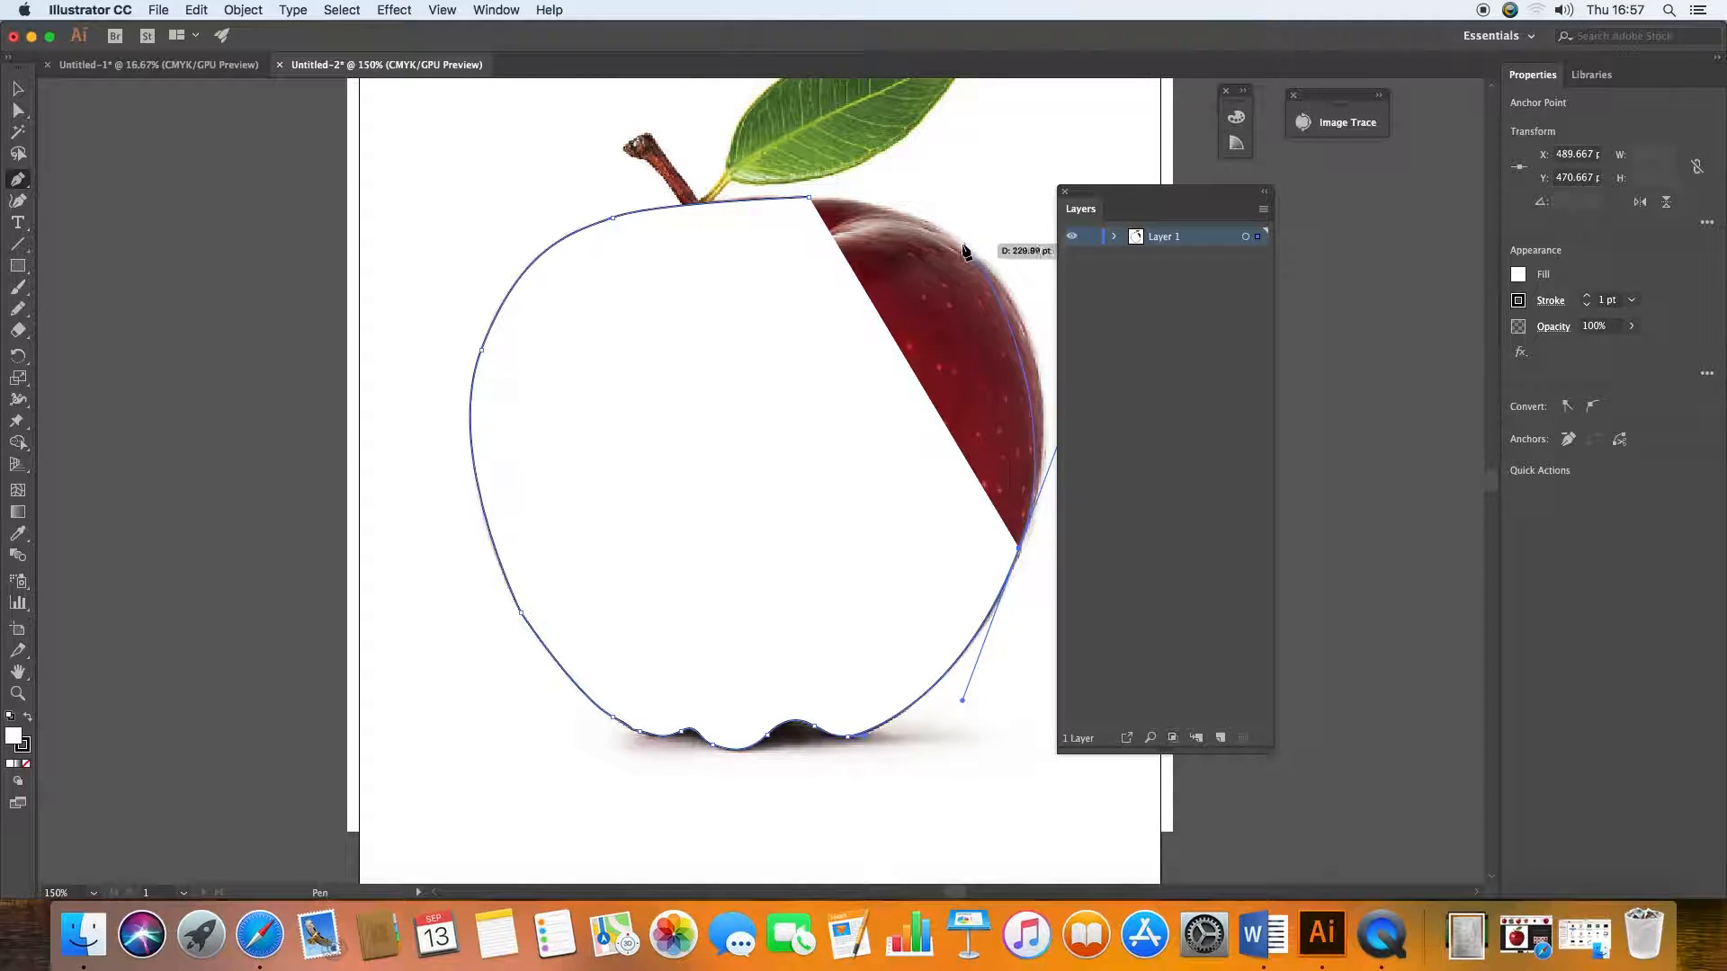
pyautogui.moveTo(962, 241); pyautogui.dragTo(767, 202)
# Step: Fill the traced apple outline with red #E22424
pyautogui.press('v')
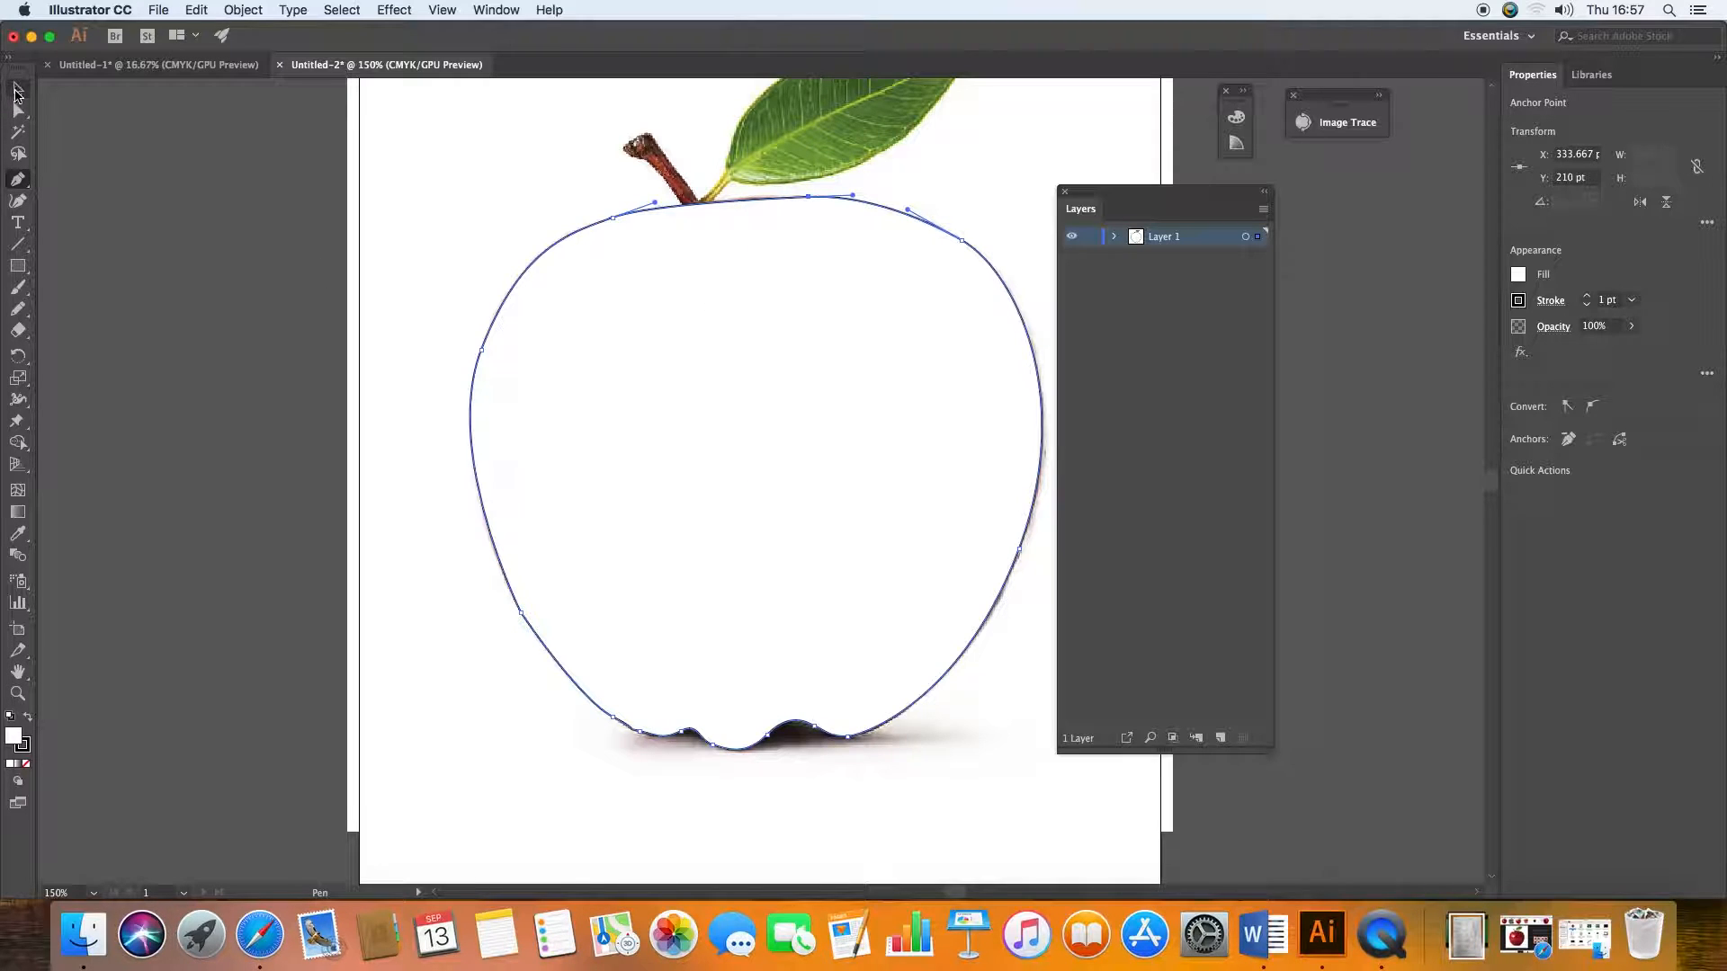
pyautogui.click(475, 454)
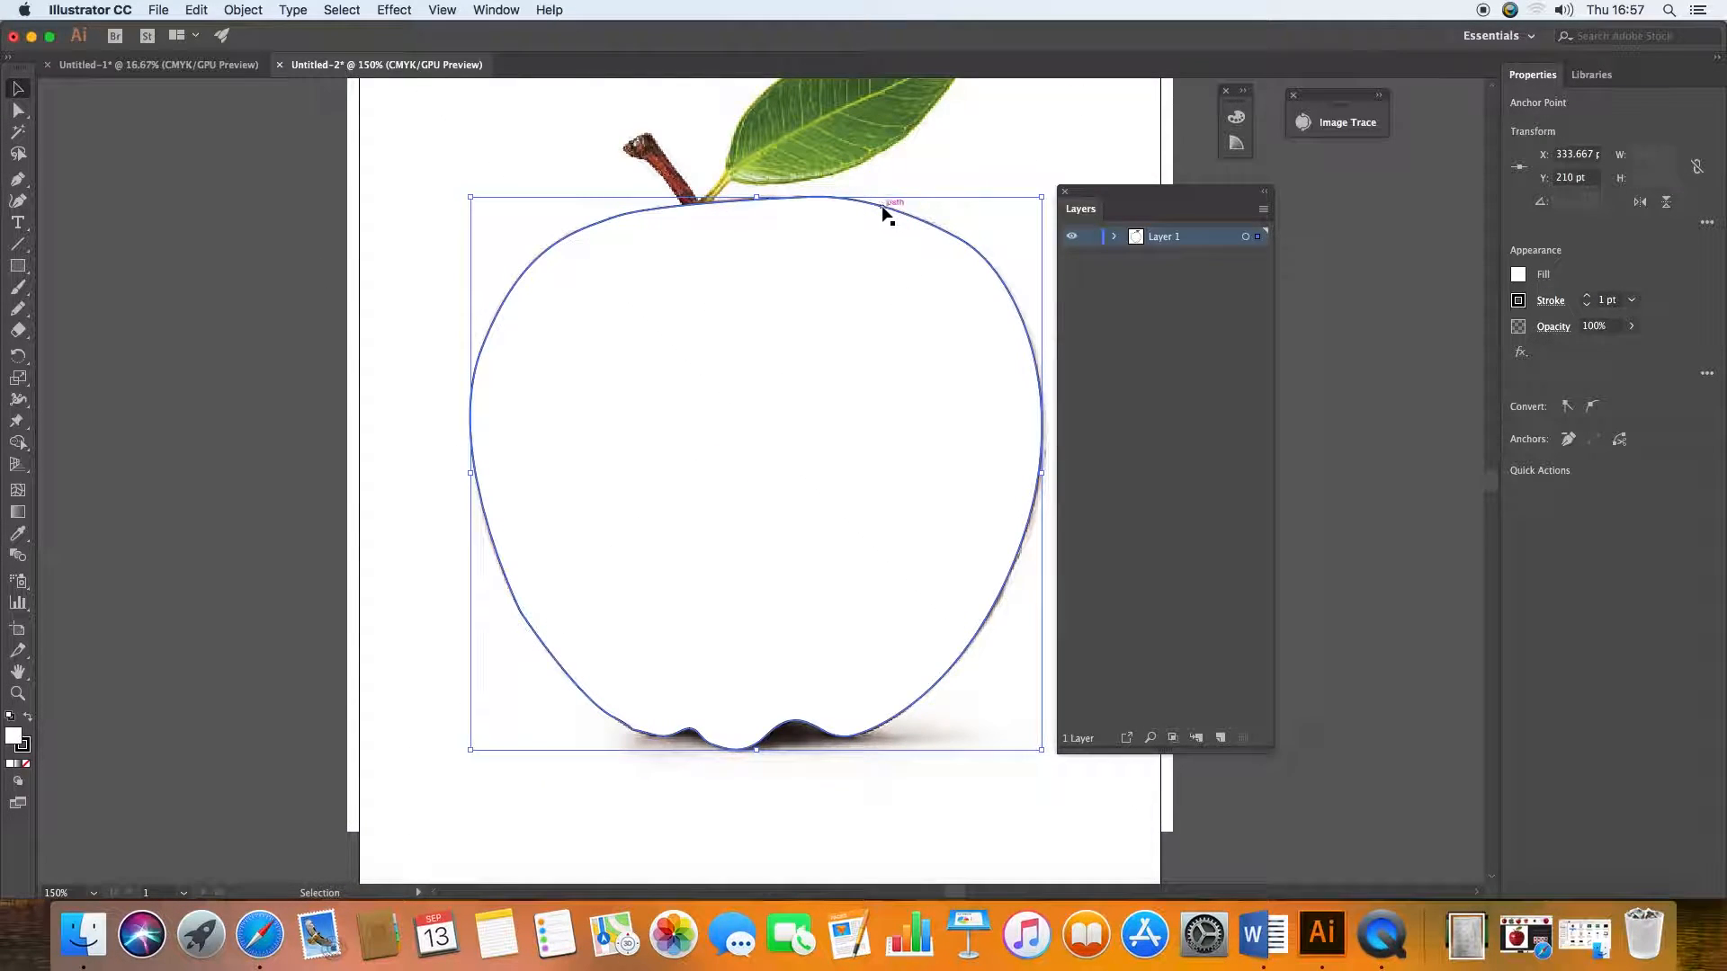
pyautogui.doubleClick(20, 743)
pyautogui.click(1228, 154)
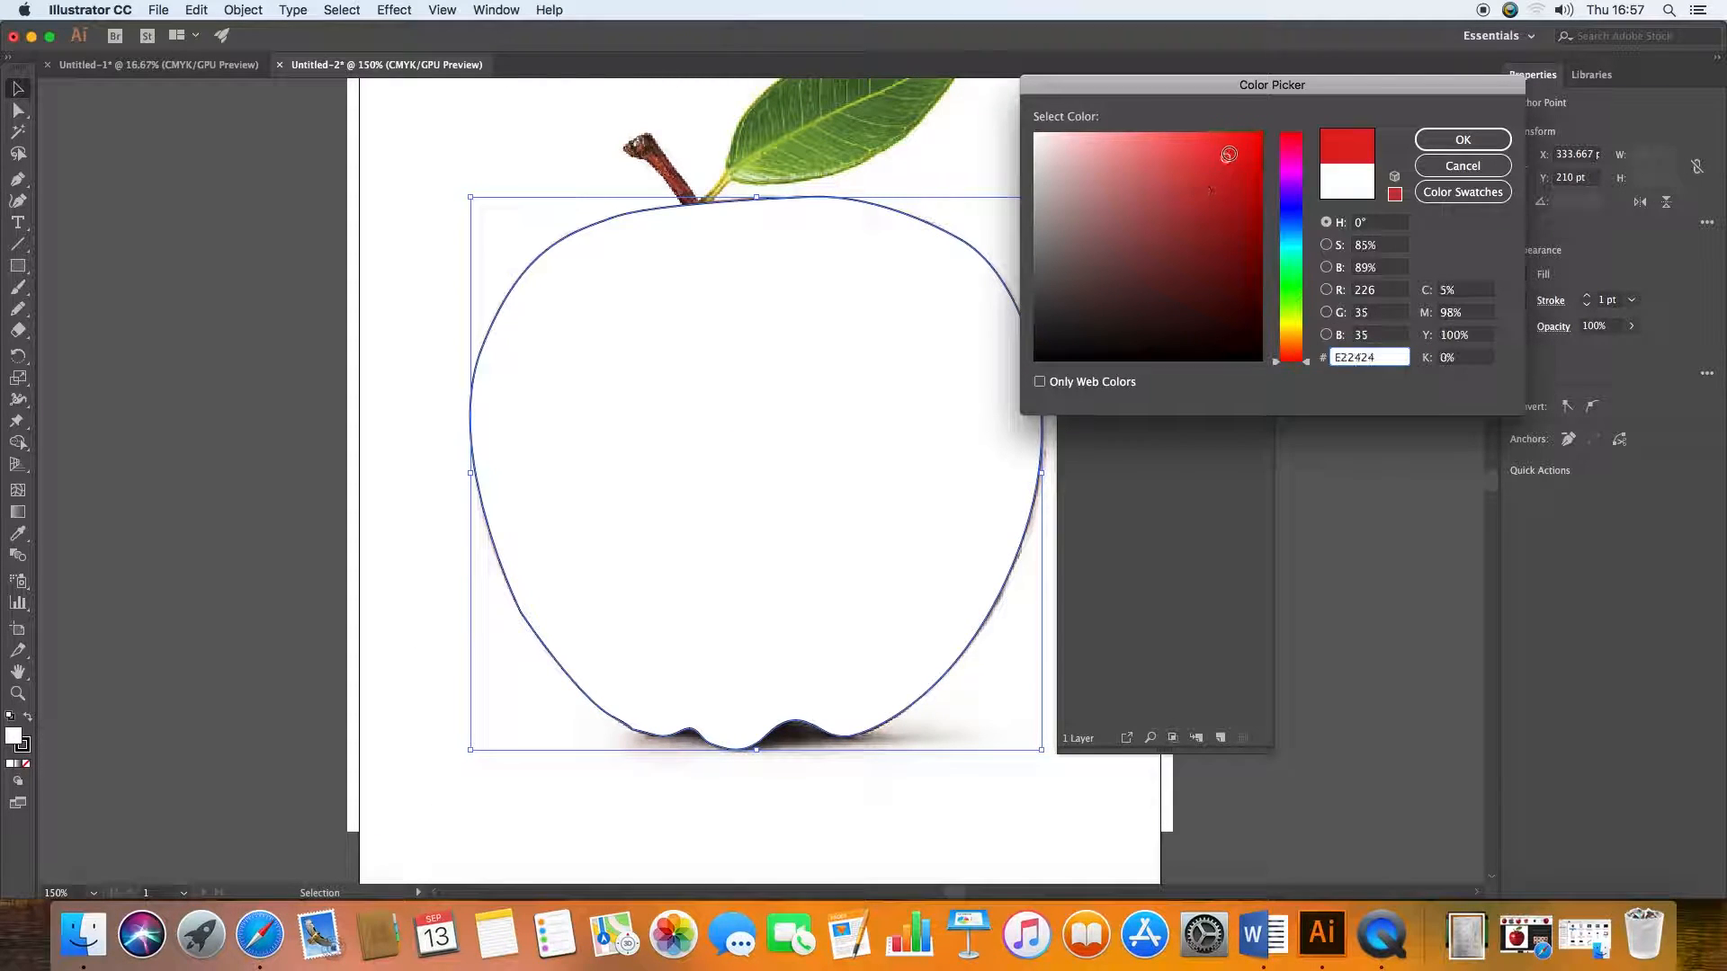
pyautogui.click(1462, 140)
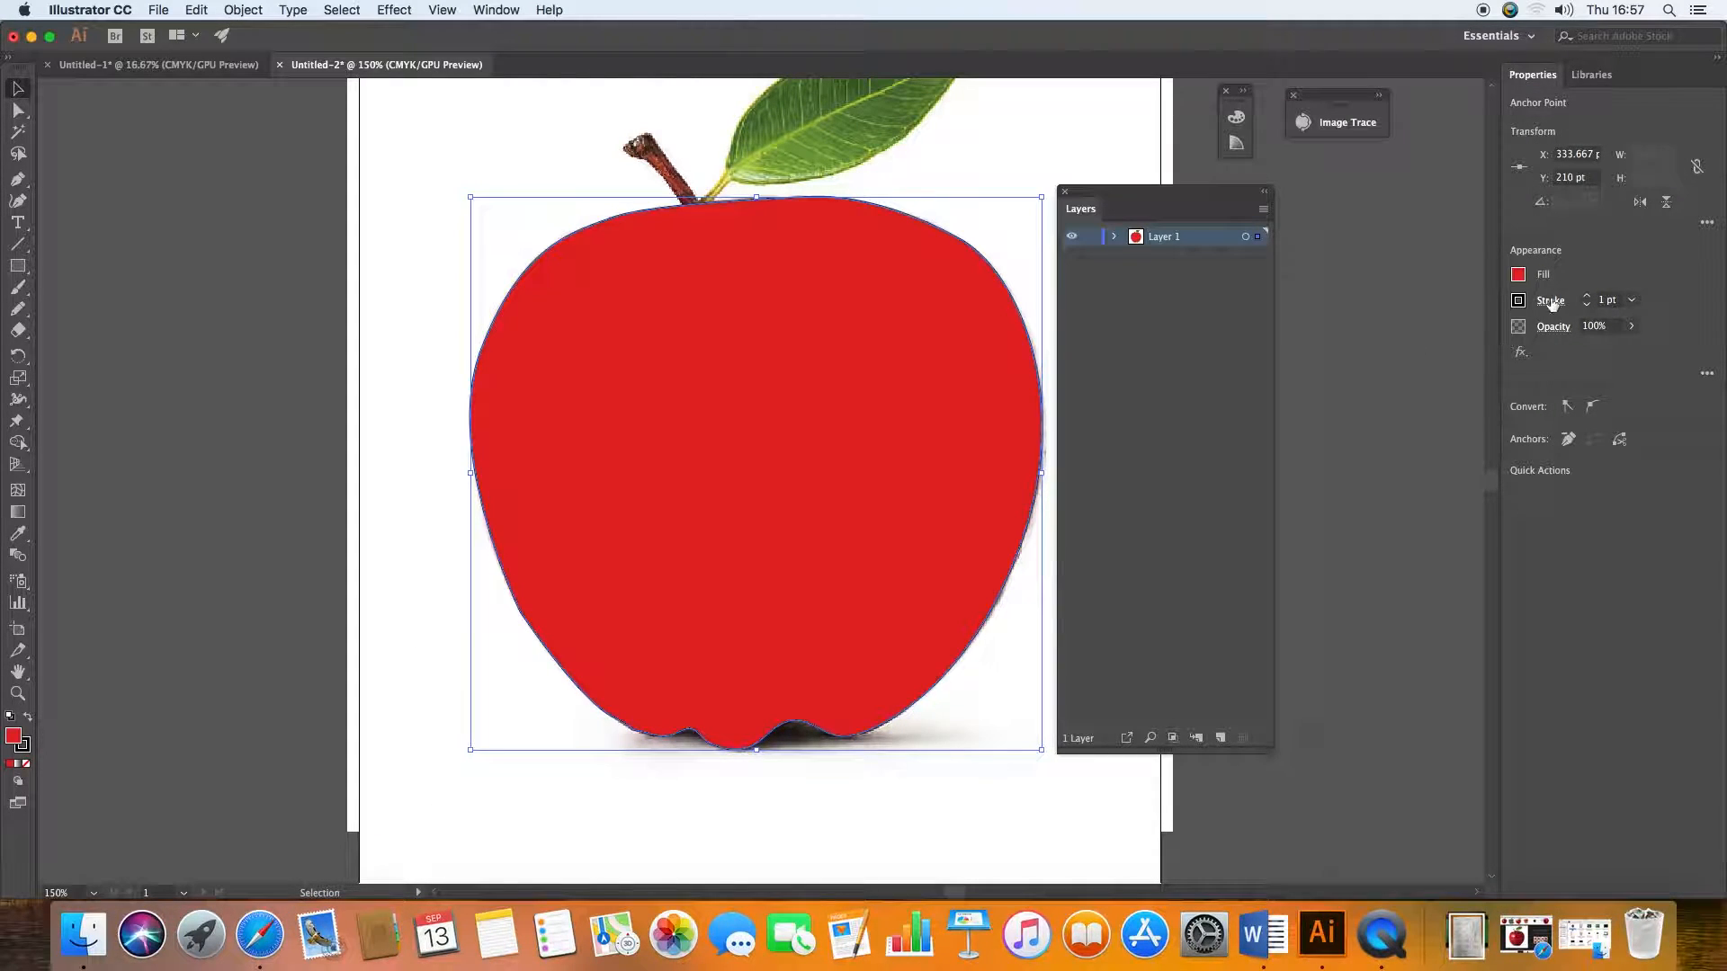
# Step: Remove the apple path's stroke and hide that path within Layer 1
pyautogui.click(1587, 306)
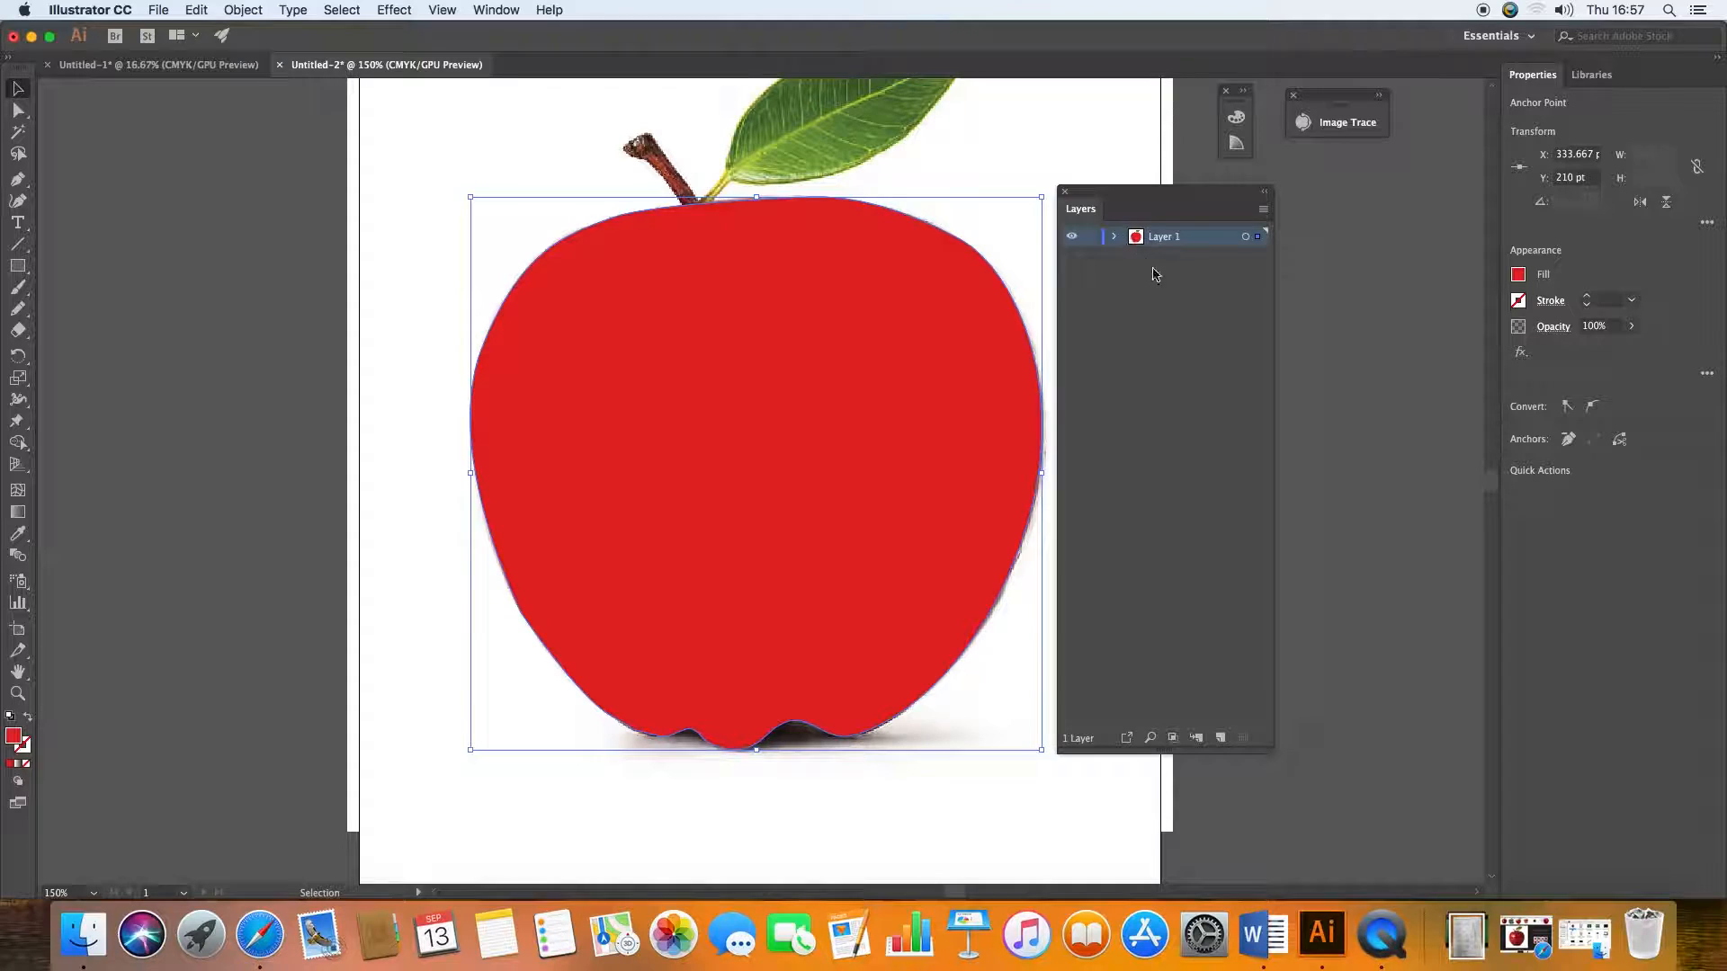
pyautogui.click(1116, 239)
pyautogui.click(1073, 258)
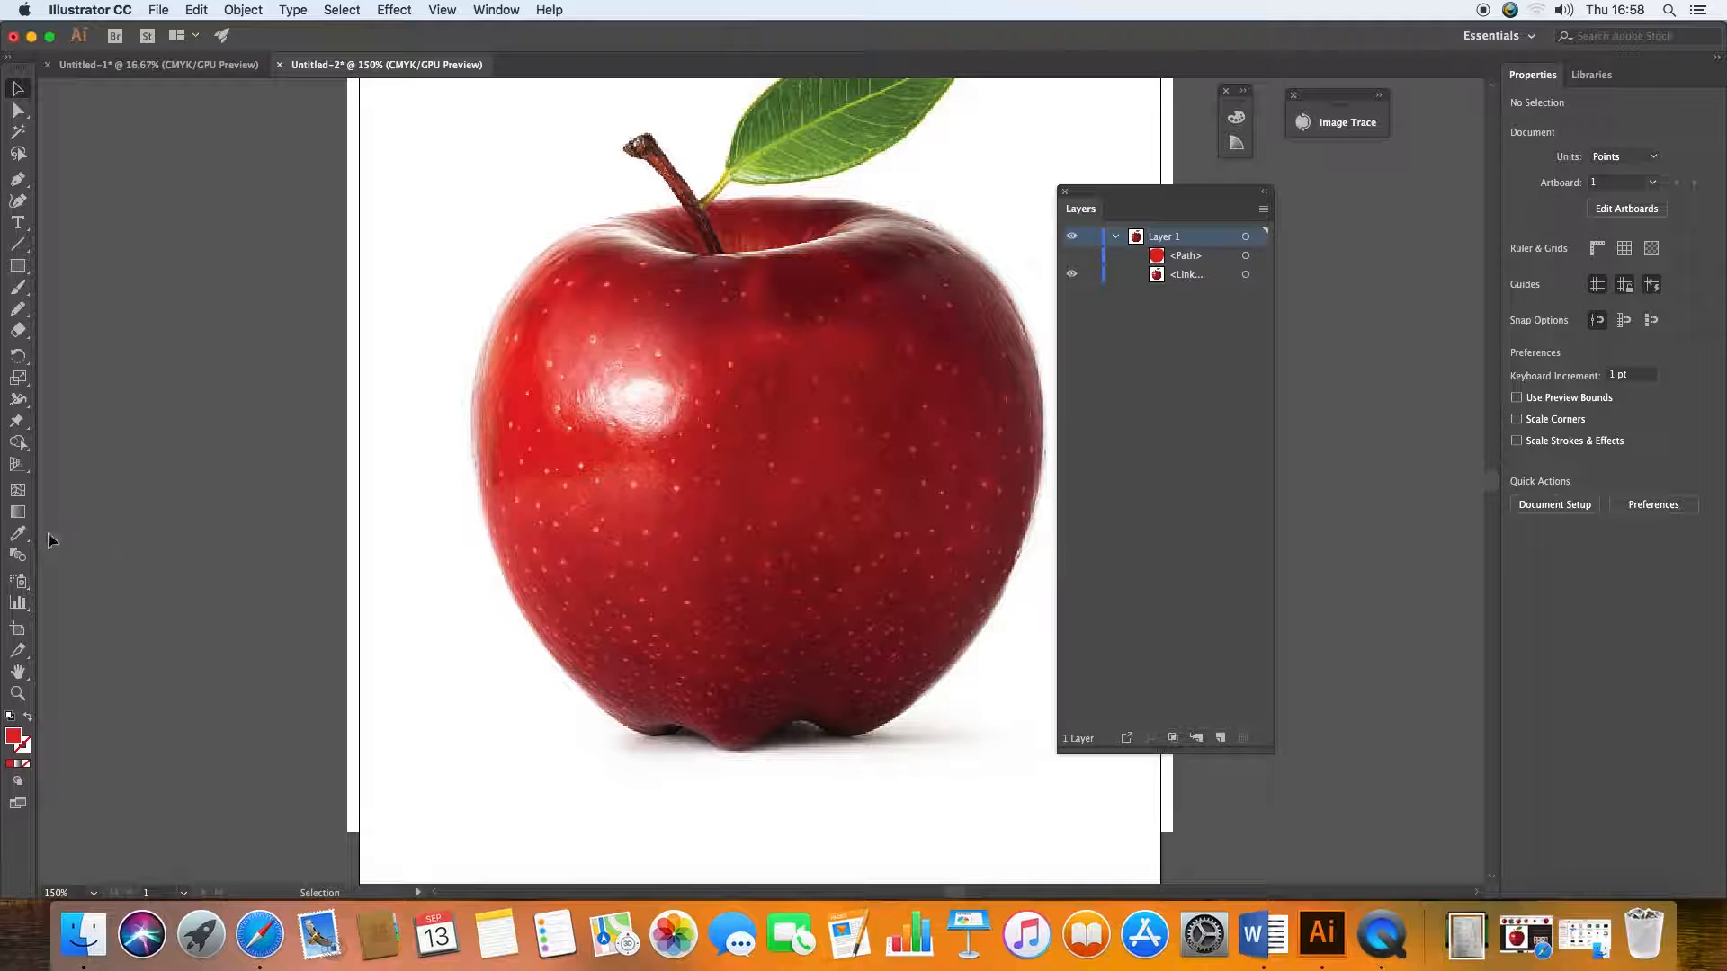
# Step: Trace the apple's stem with the Pen tool as a closed path, extending its rounded lower end slightly into the apple
pyautogui.click(18, 180)
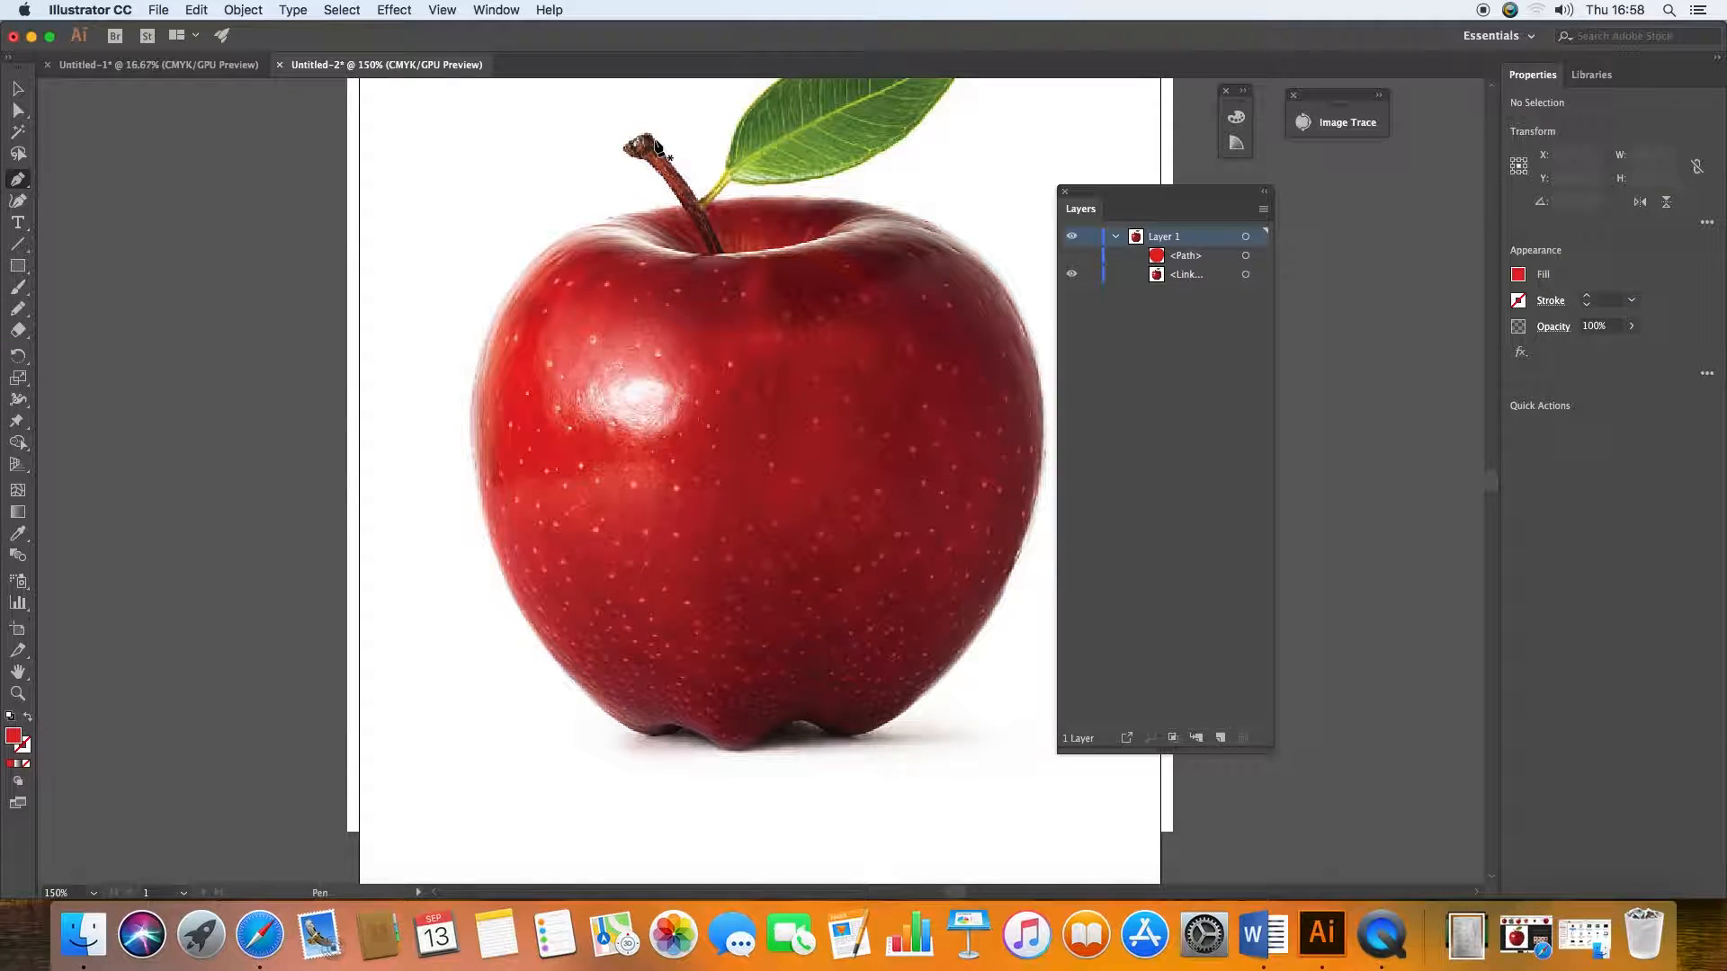
pyautogui.press('super+equal')
pyautogui.press('super+equal')
pyautogui.press('super+equal')
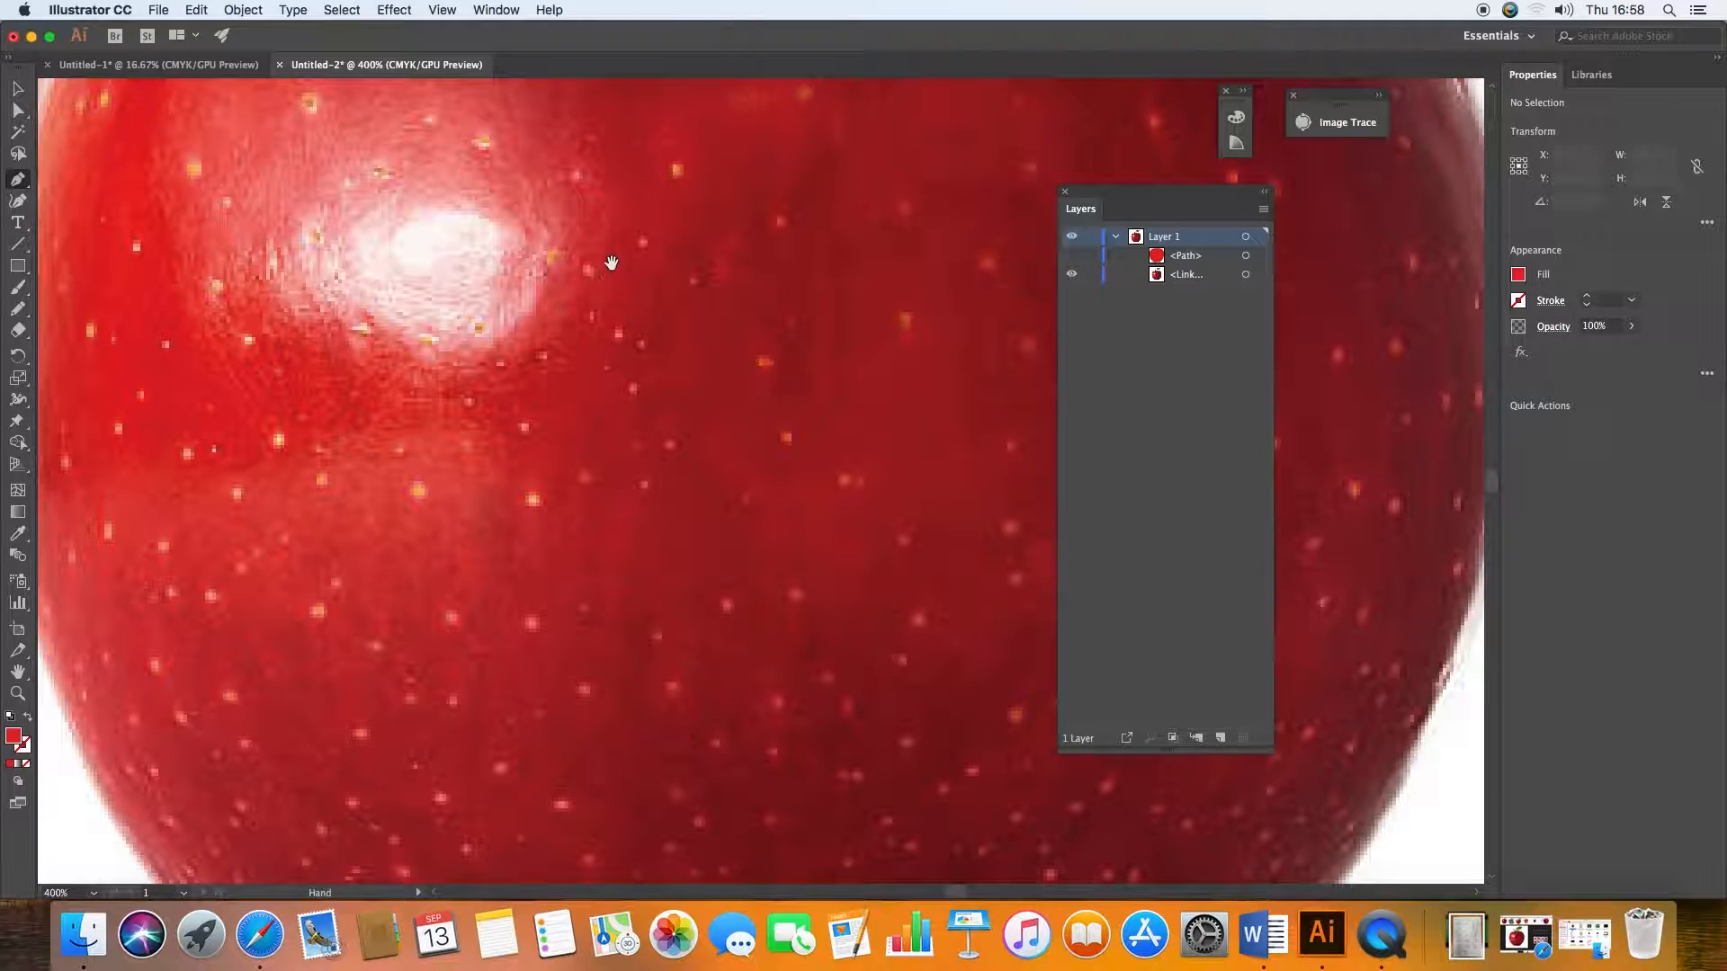
pyautogui.moveTo(629, 160); pyautogui.dragTo(648, 809)
pyautogui.moveTo(559, 451); pyautogui.dragTo(513, 477)
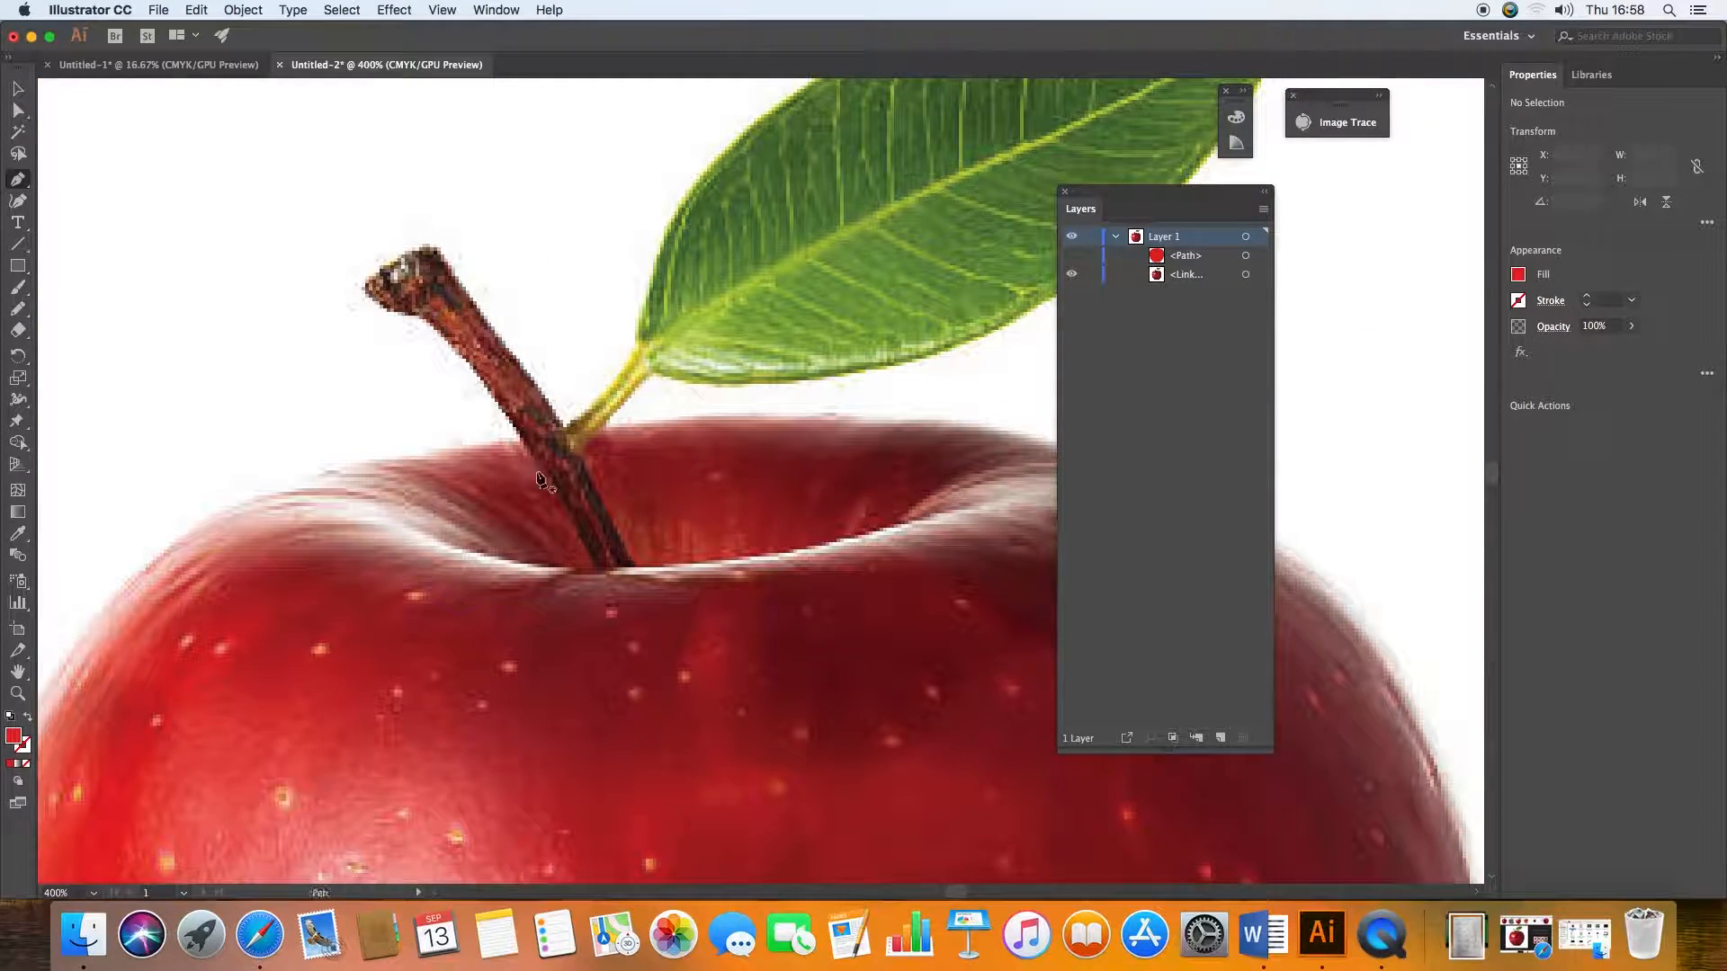
pyautogui.click(365, 297)
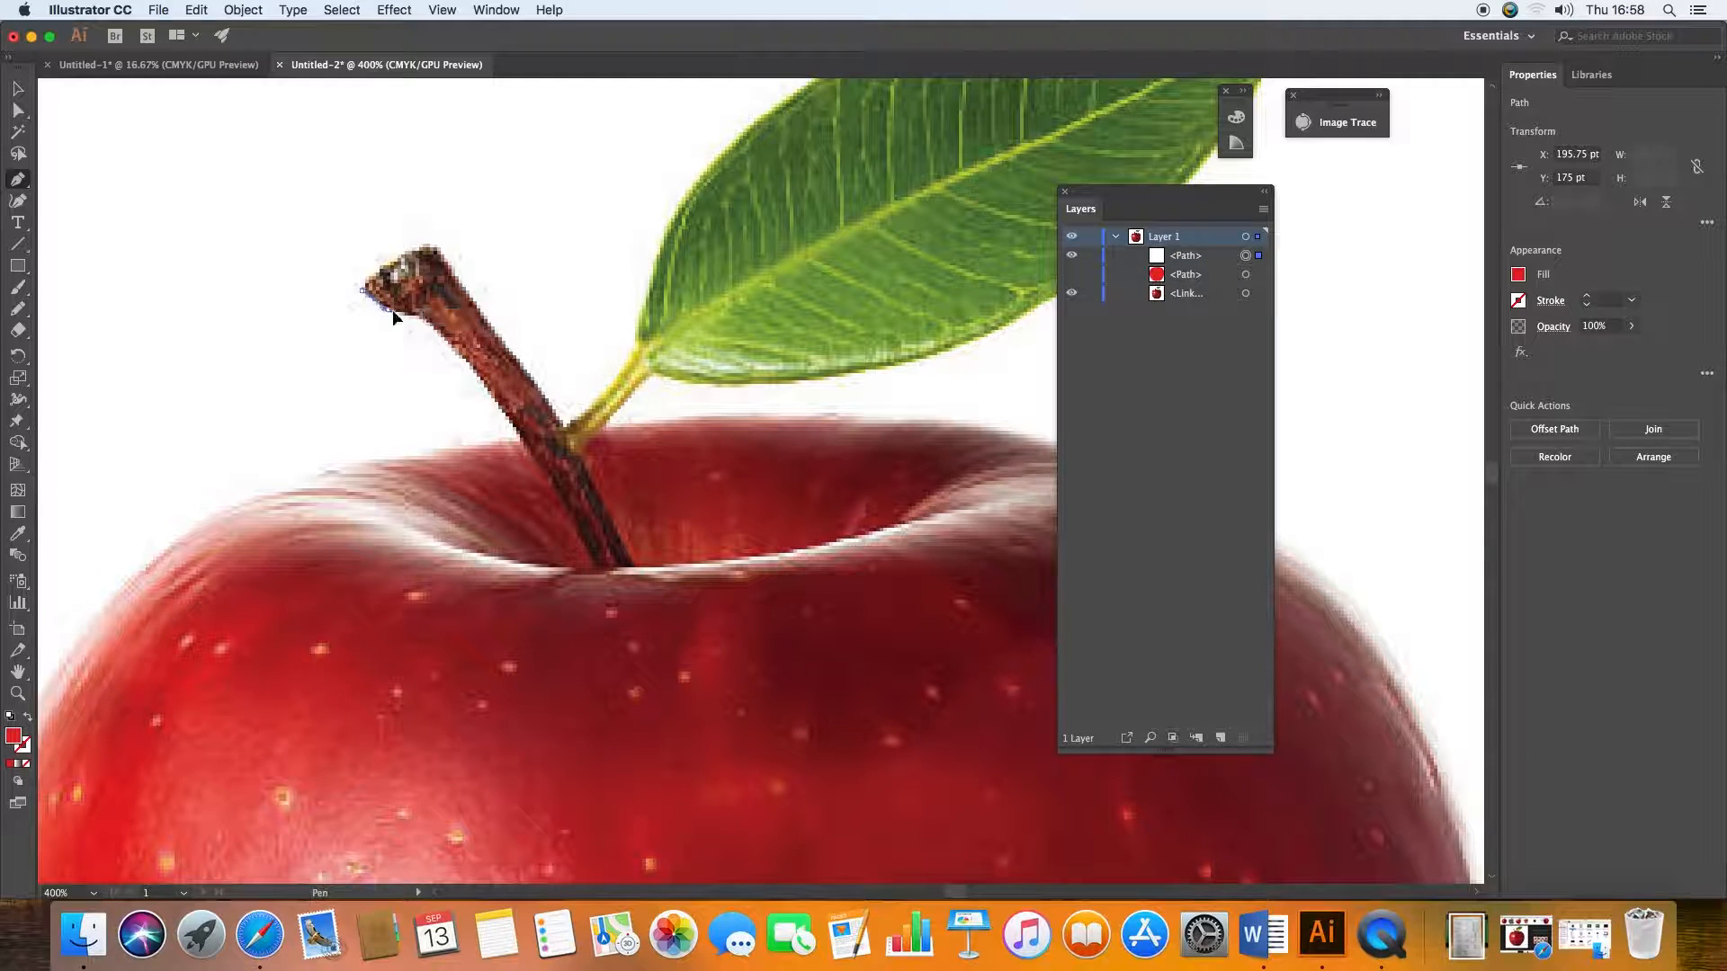
pyautogui.moveTo(423, 318); pyautogui.dragTo(435, 323)
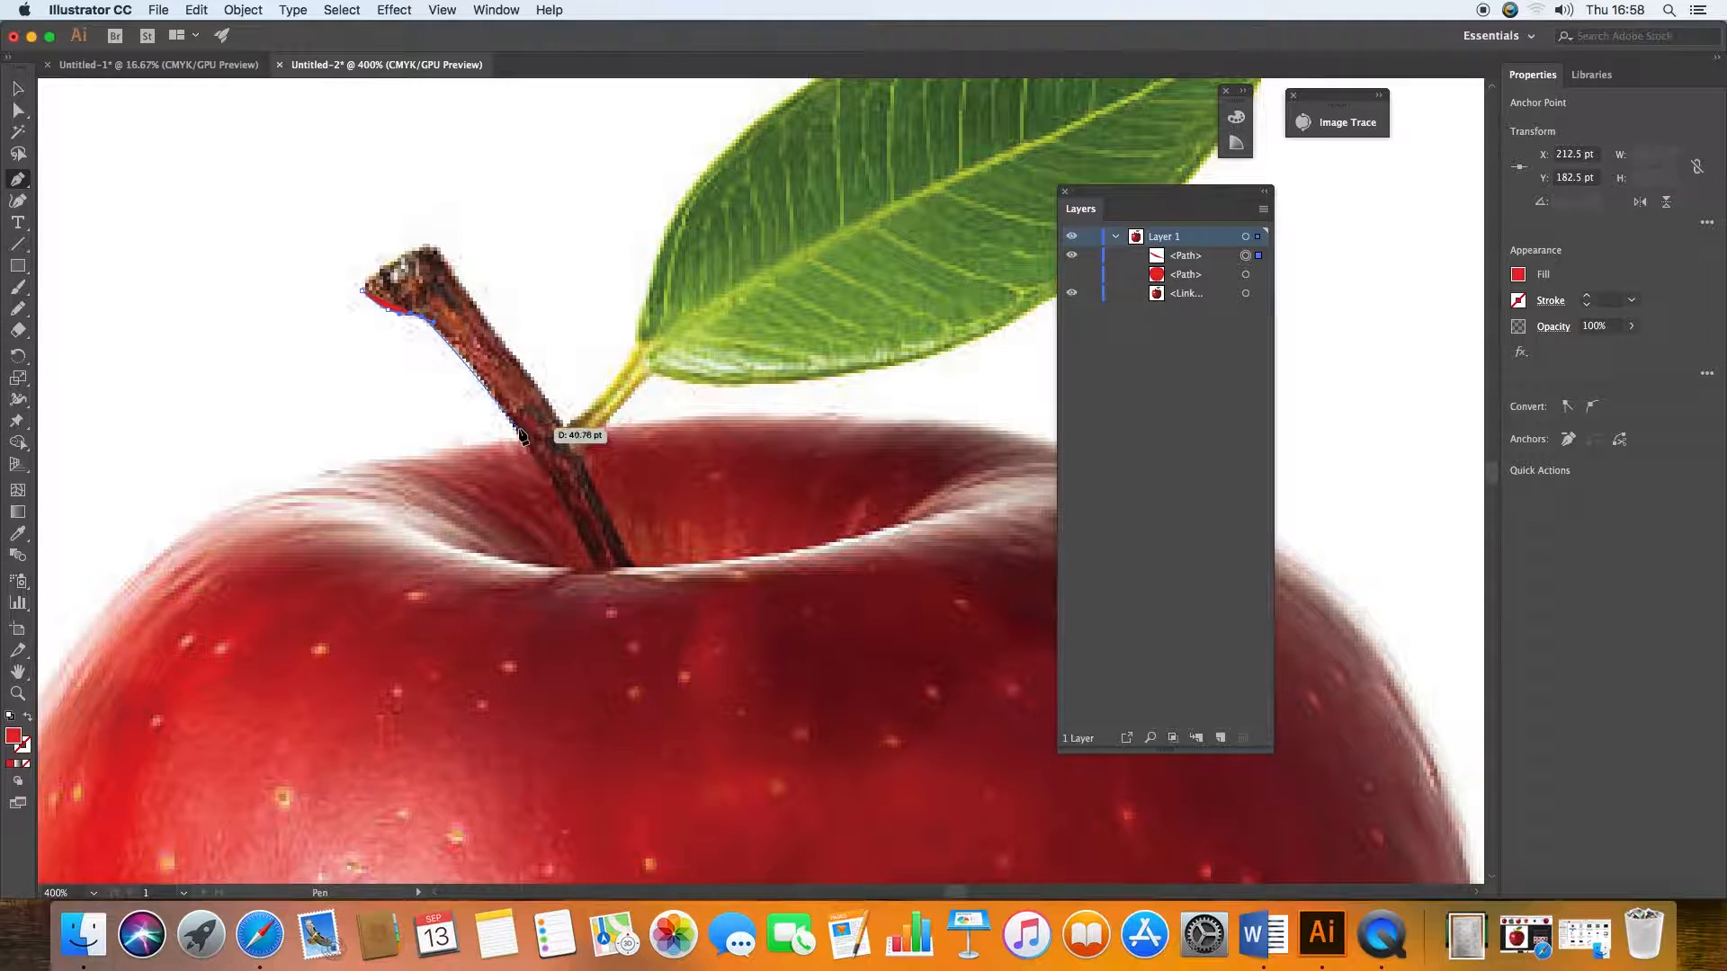
pyautogui.moveTo(516, 430); pyautogui.dragTo(529, 460)
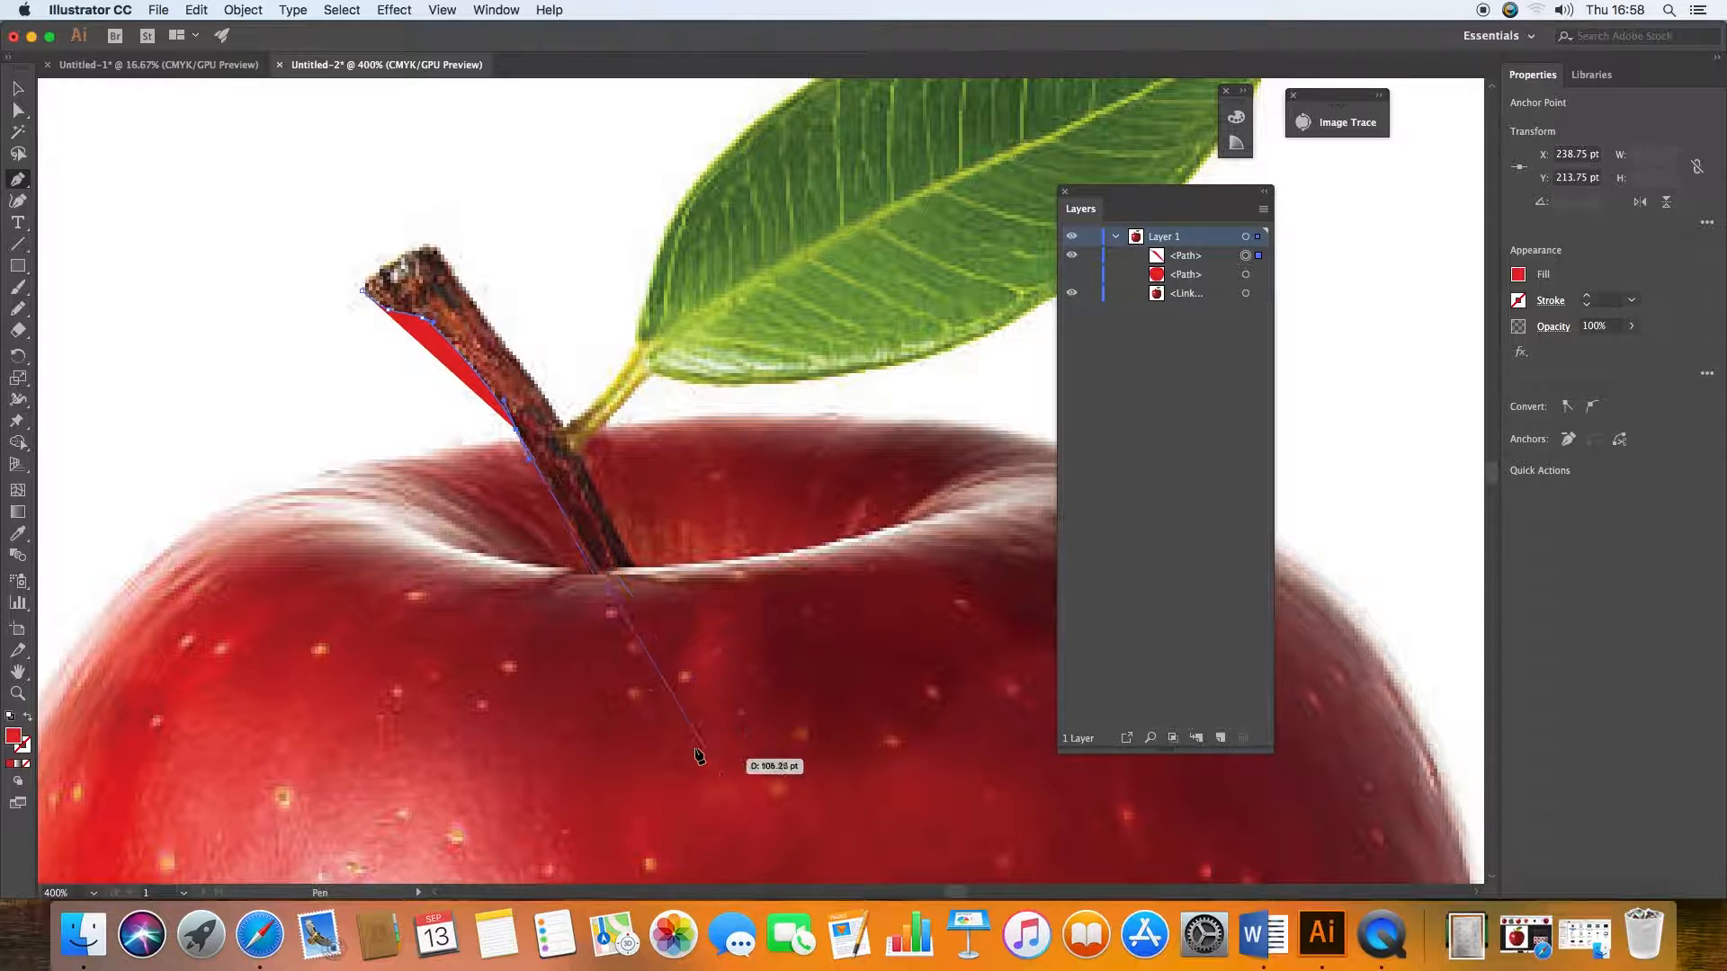
pyautogui.moveTo(603, 574); pyautogui.dragTo(619, 622)
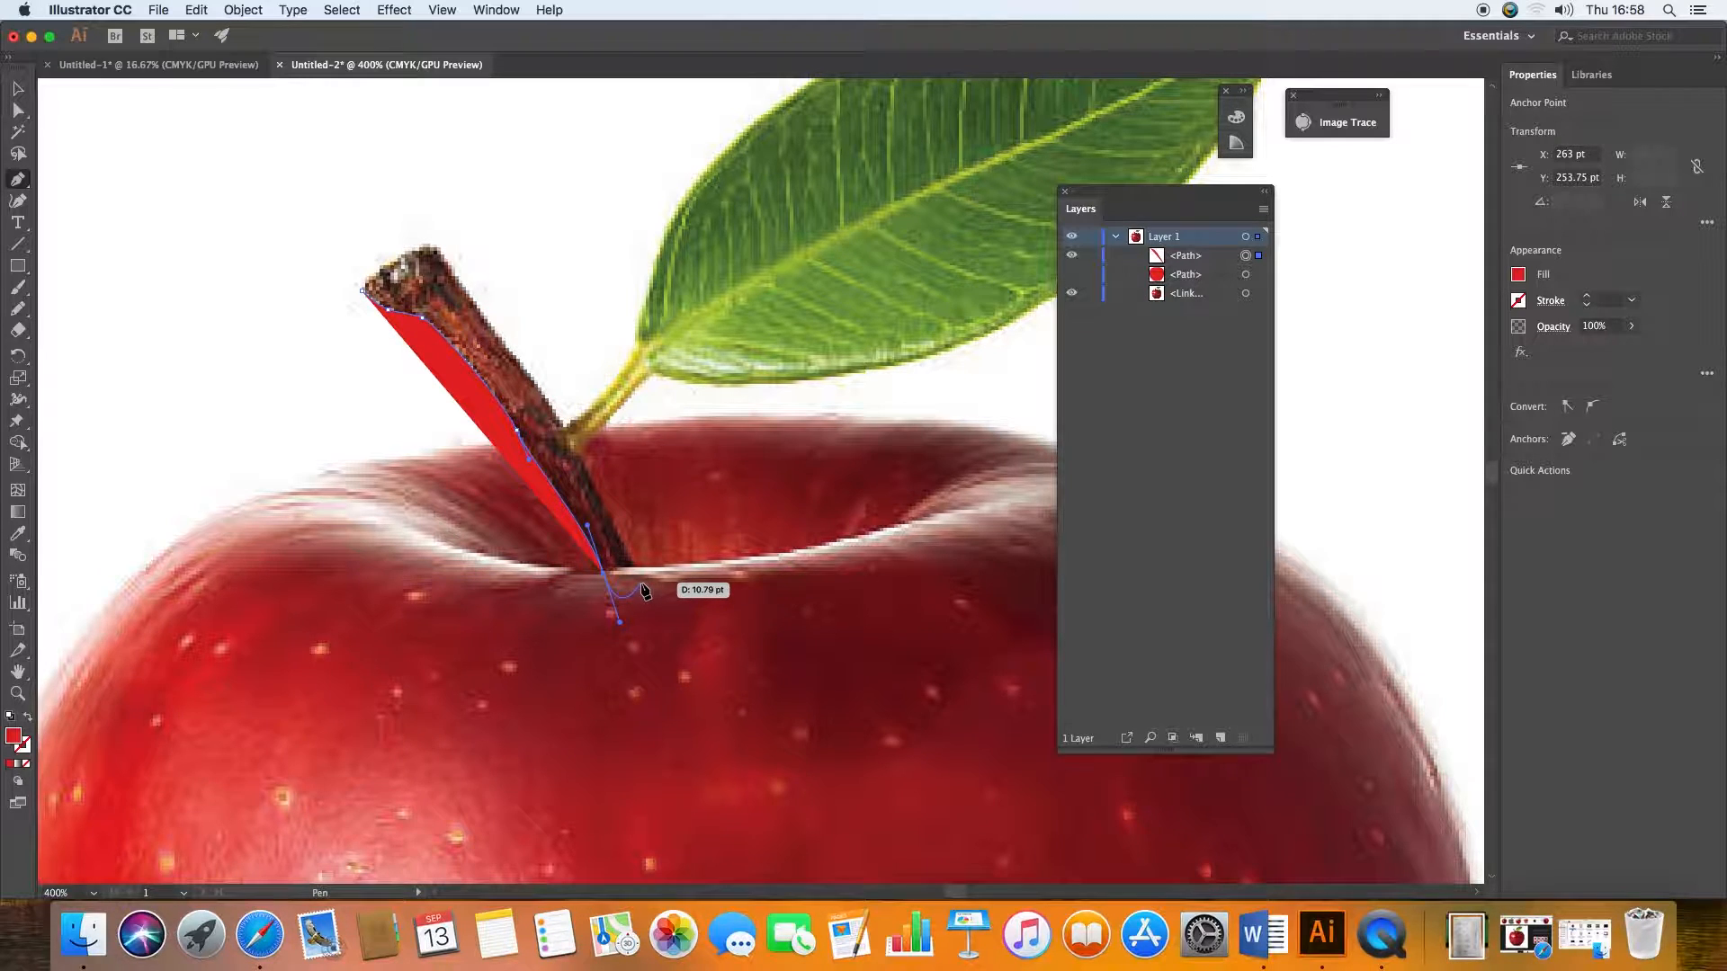
pyautogui.moveTo(638, 567); pyautogui.dragTo(634, 538)
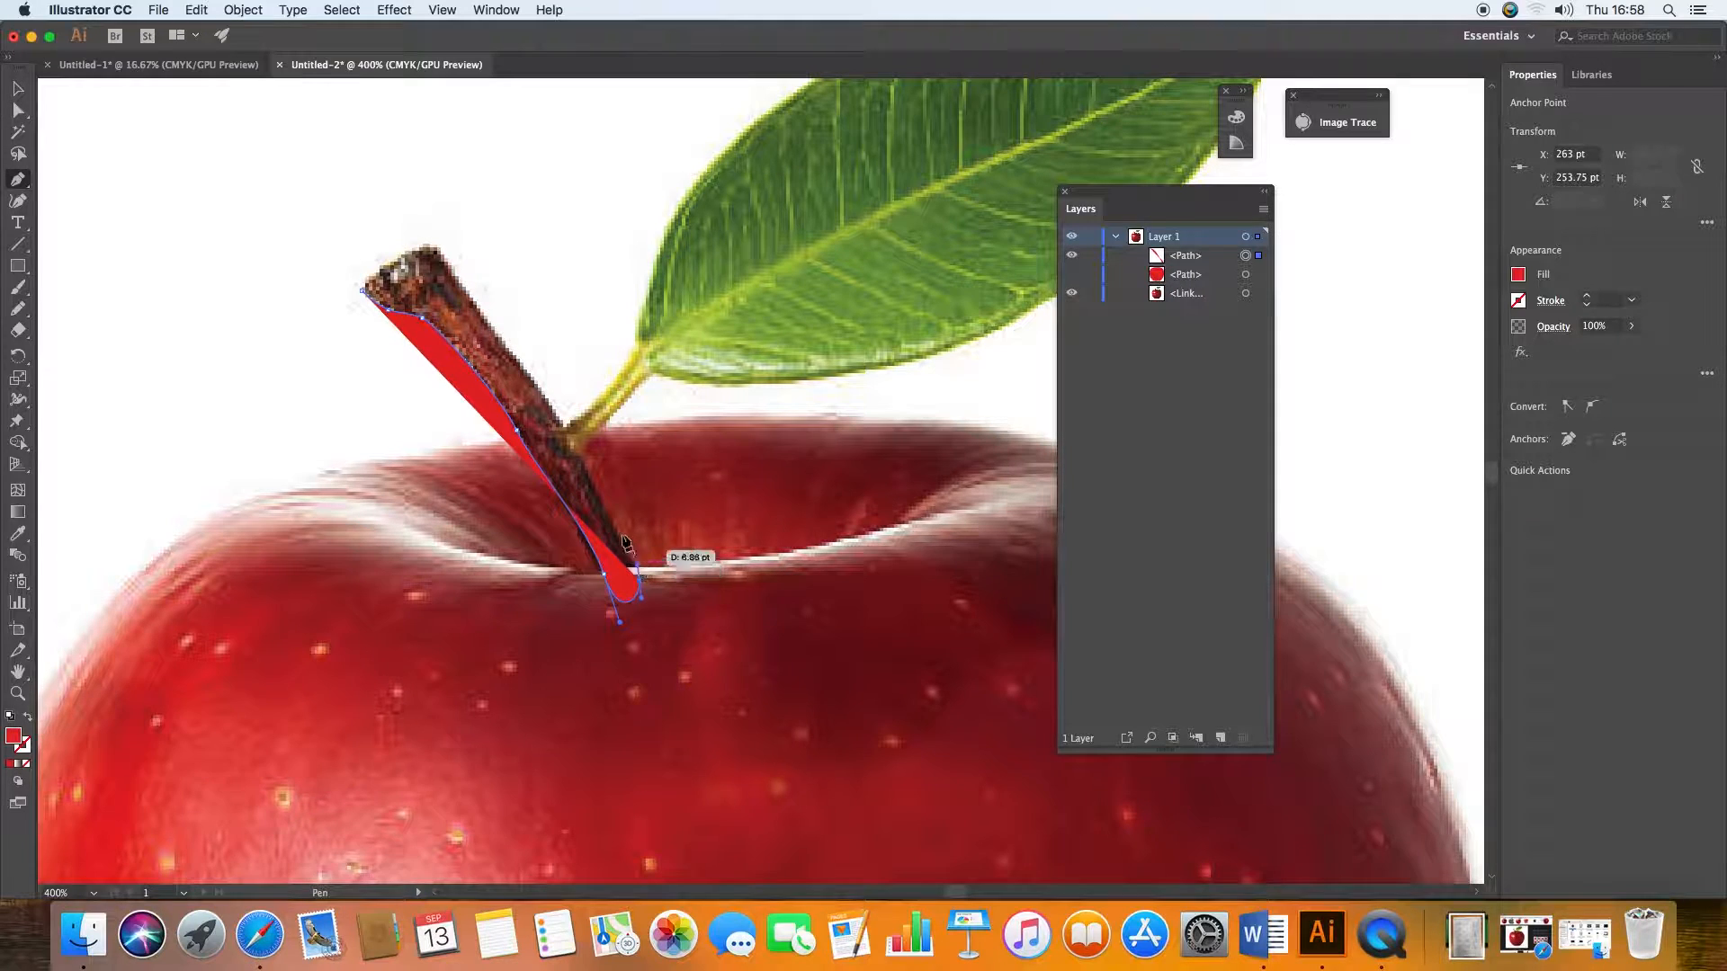
pyautogui.moveTo(572, 440); pyautogui.dragTo(371, 282)
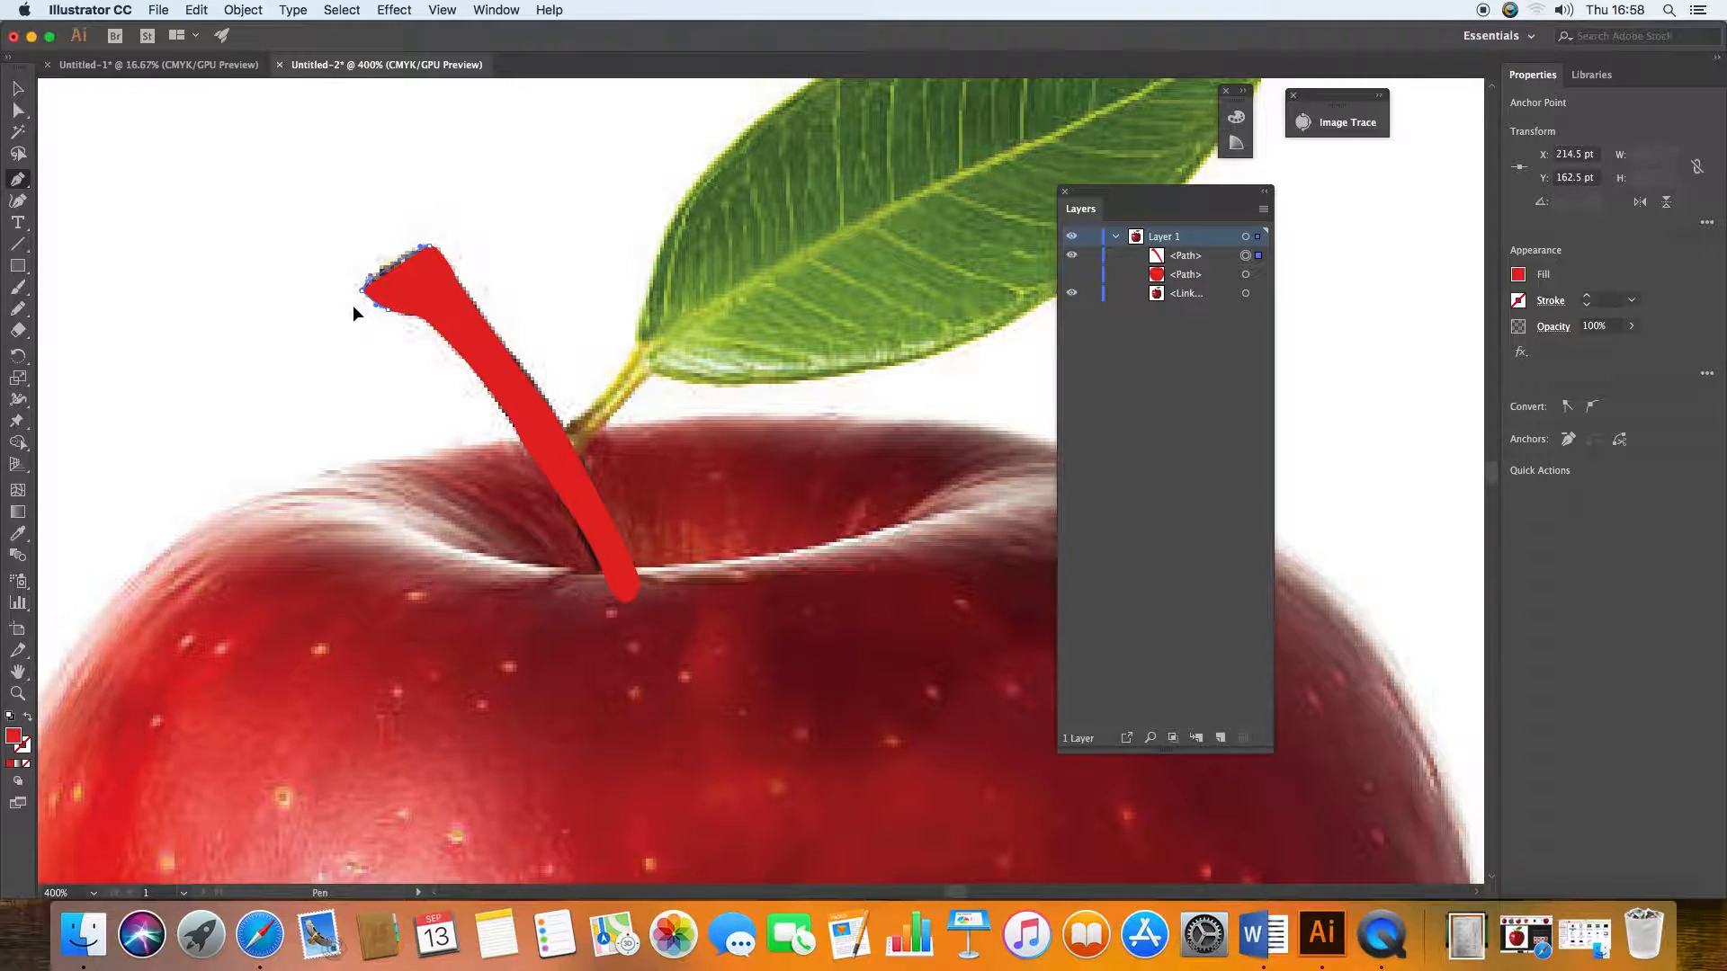
# Step: Change the stem path's fill to a dark brown and deselect the stem
pyautogui.click(15, 93)
pyautogui.doubleClick(14, 738)
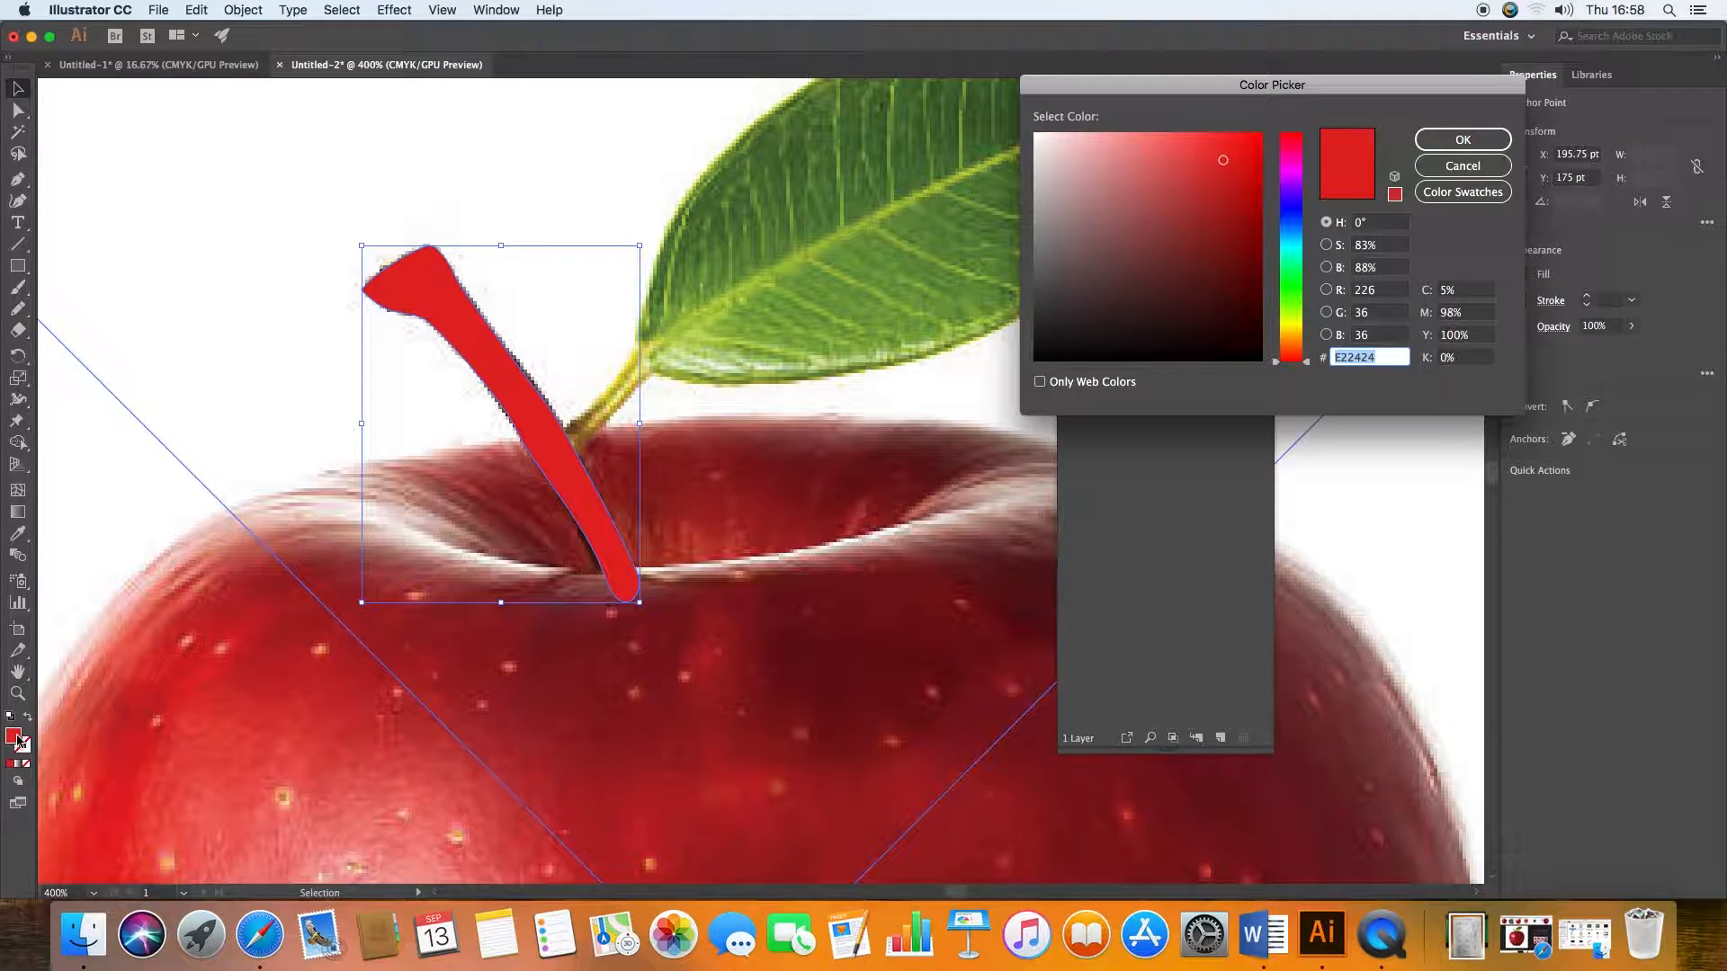
pyautogui.moveTo(1299, 339); pyautogui.dragTo(1298, 348)
pyautogui.moveTo(1216, 246); pyautogui.dragTo(1228, 252)
pyautogui.click(1473, 142)
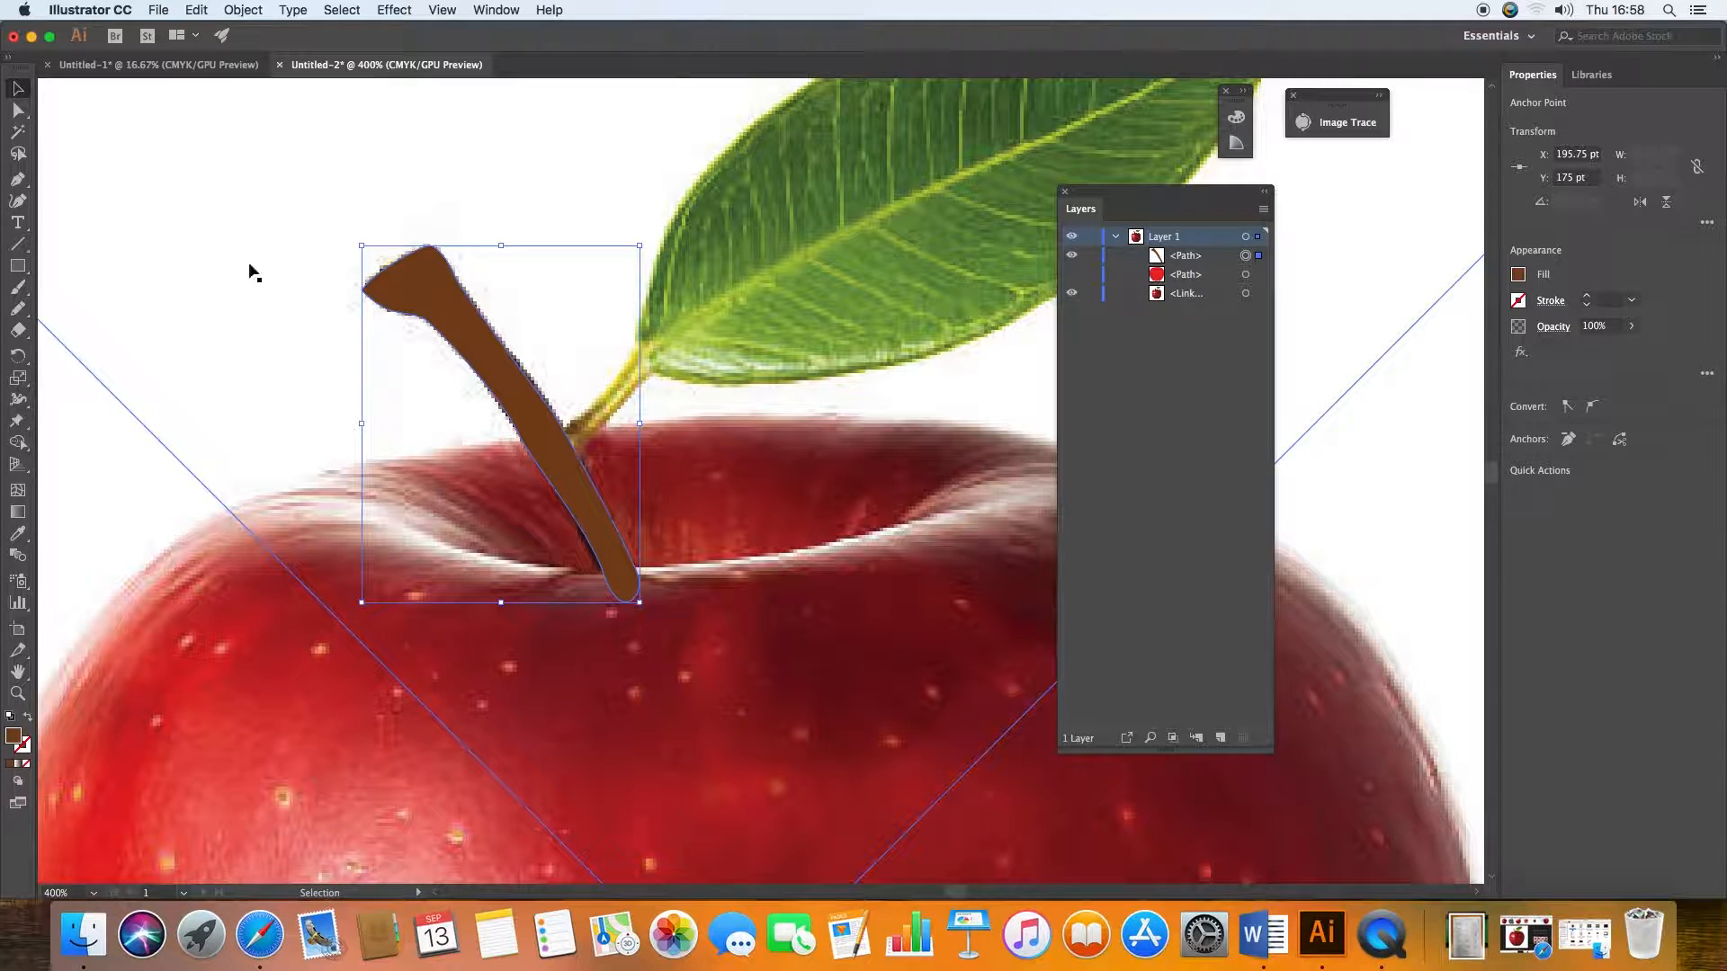
pyautogui.click(326, 344)
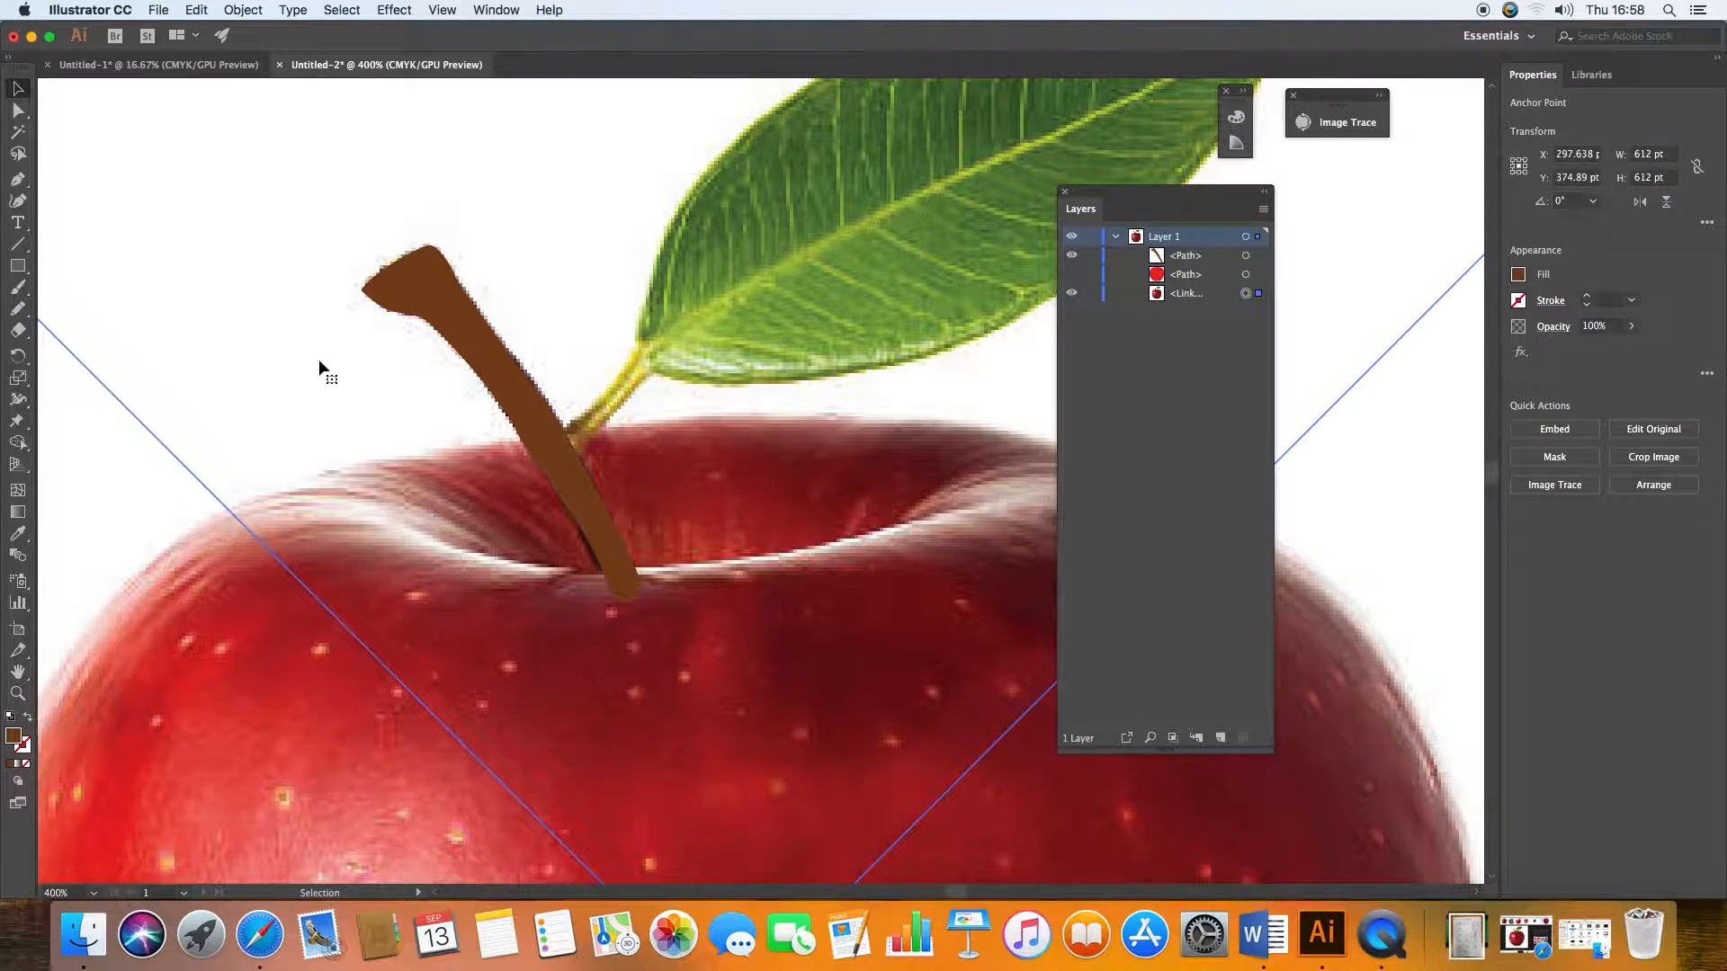
# Step: Hide the stem path and trace the leaf's stalk and upper edge with the Pen tool as curved segments
pyautogui.click(1072, 258)
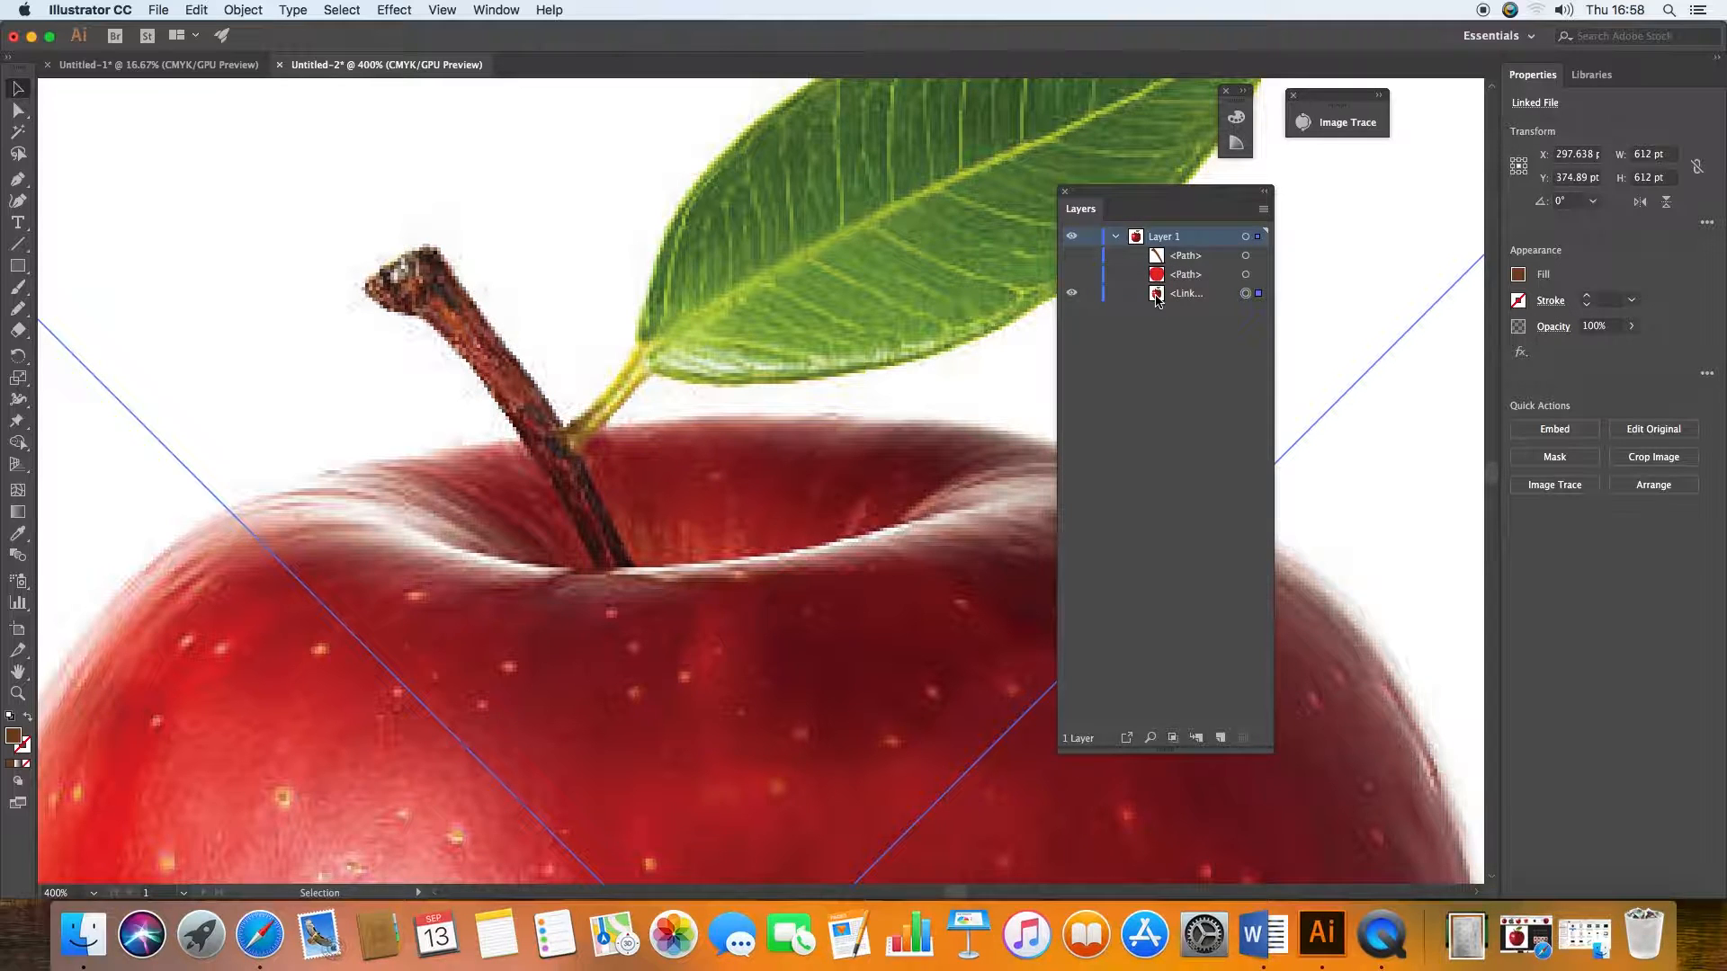
pyautogui.press('space')
pyautogui.moveTo(531, 301); pyautogui.dragTo(243, 513)
pyautogui.click(11, 180)
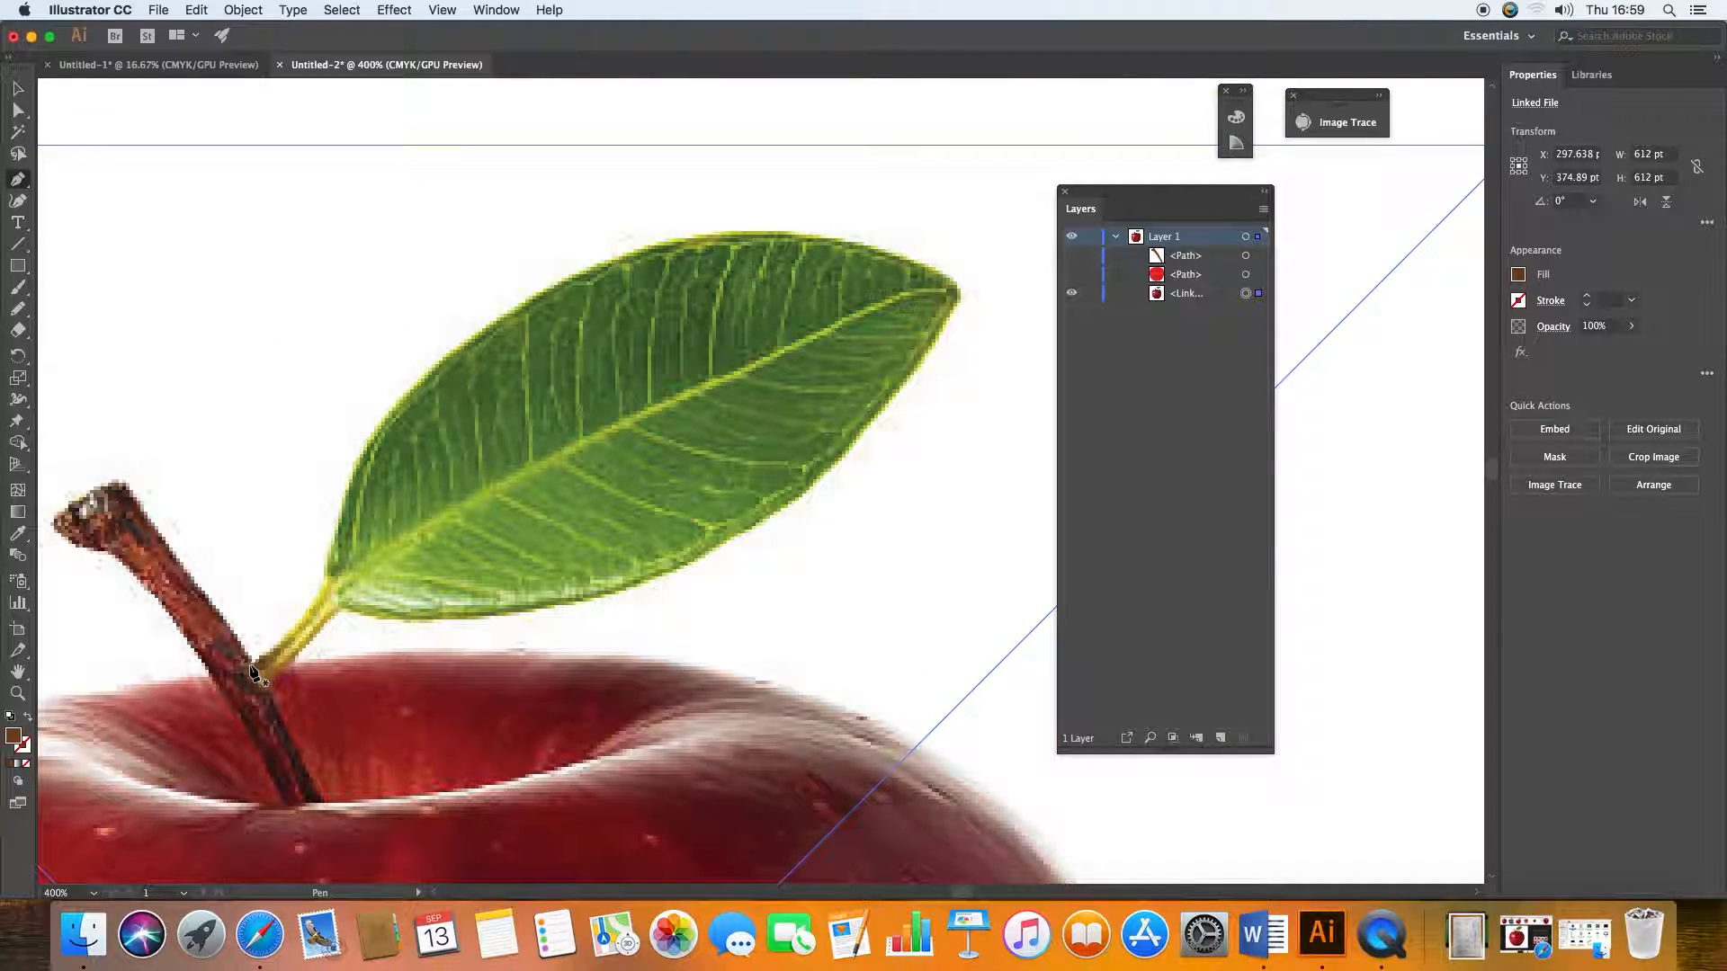
pyautogui.click(250, 663)
pyautogui.click(310, 615)
pyautogui.click(321, 595)
pyautogui.click(334, 570)
pyautogui.moveTo(344, 553); pyautogui.dragTo(457, 334)
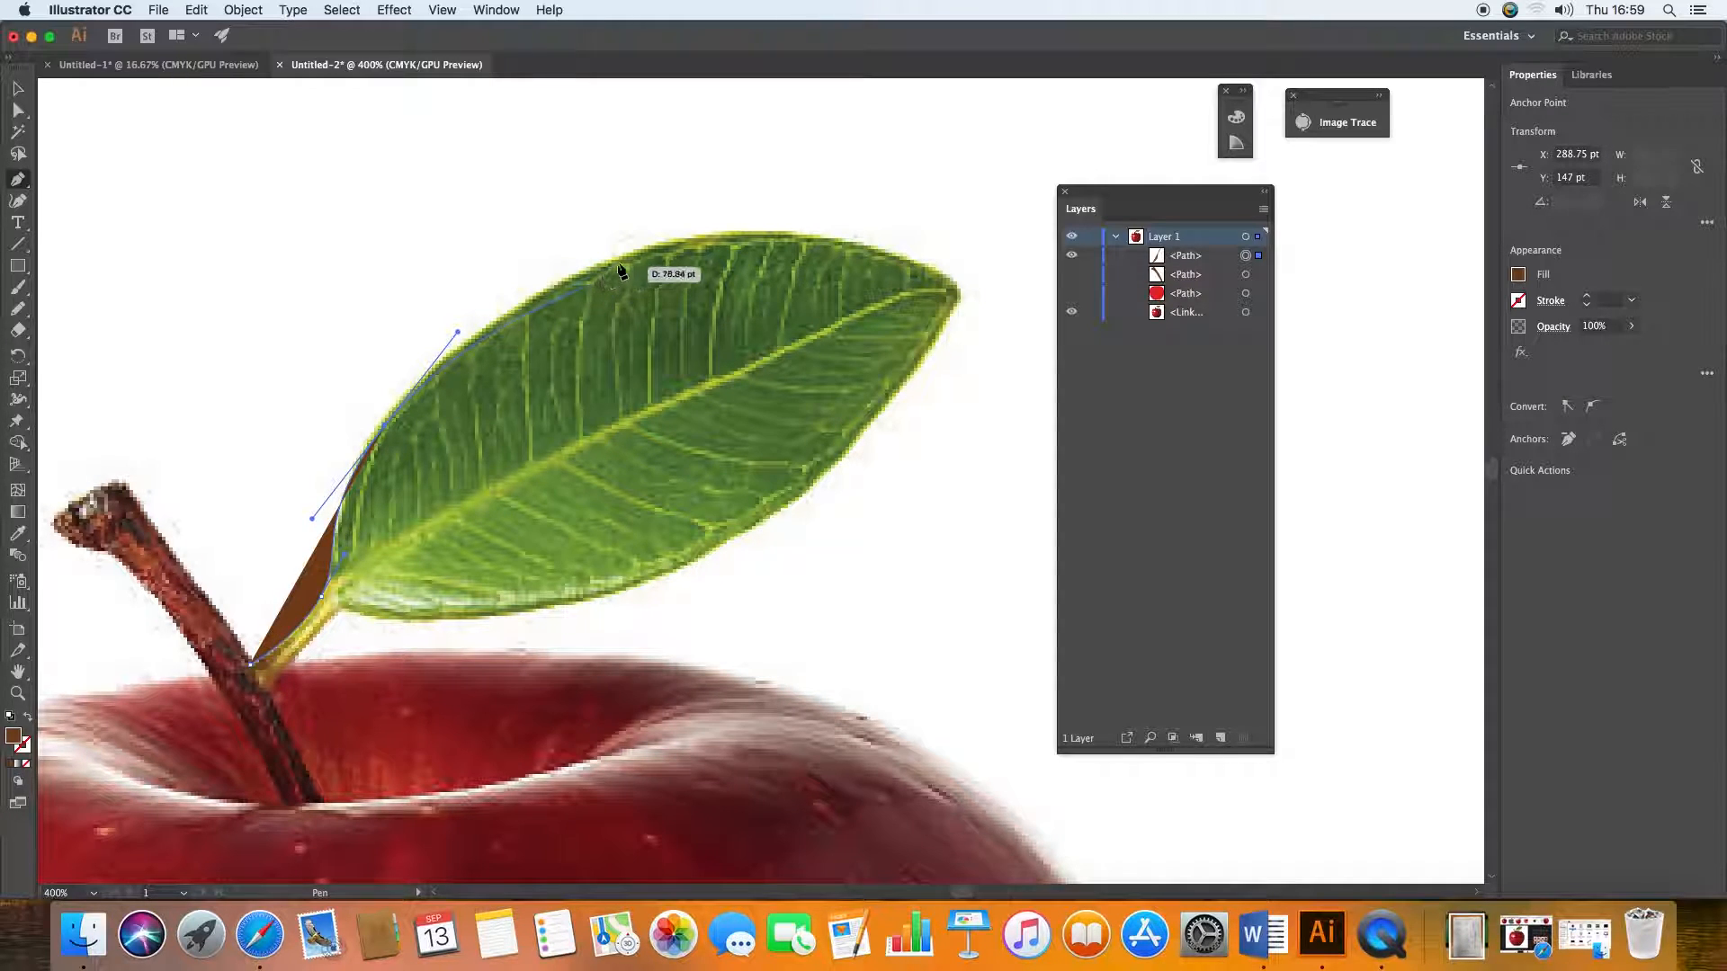
pyautogui.moveTo(710, 236); pyautogui.dragTo(829, 226)
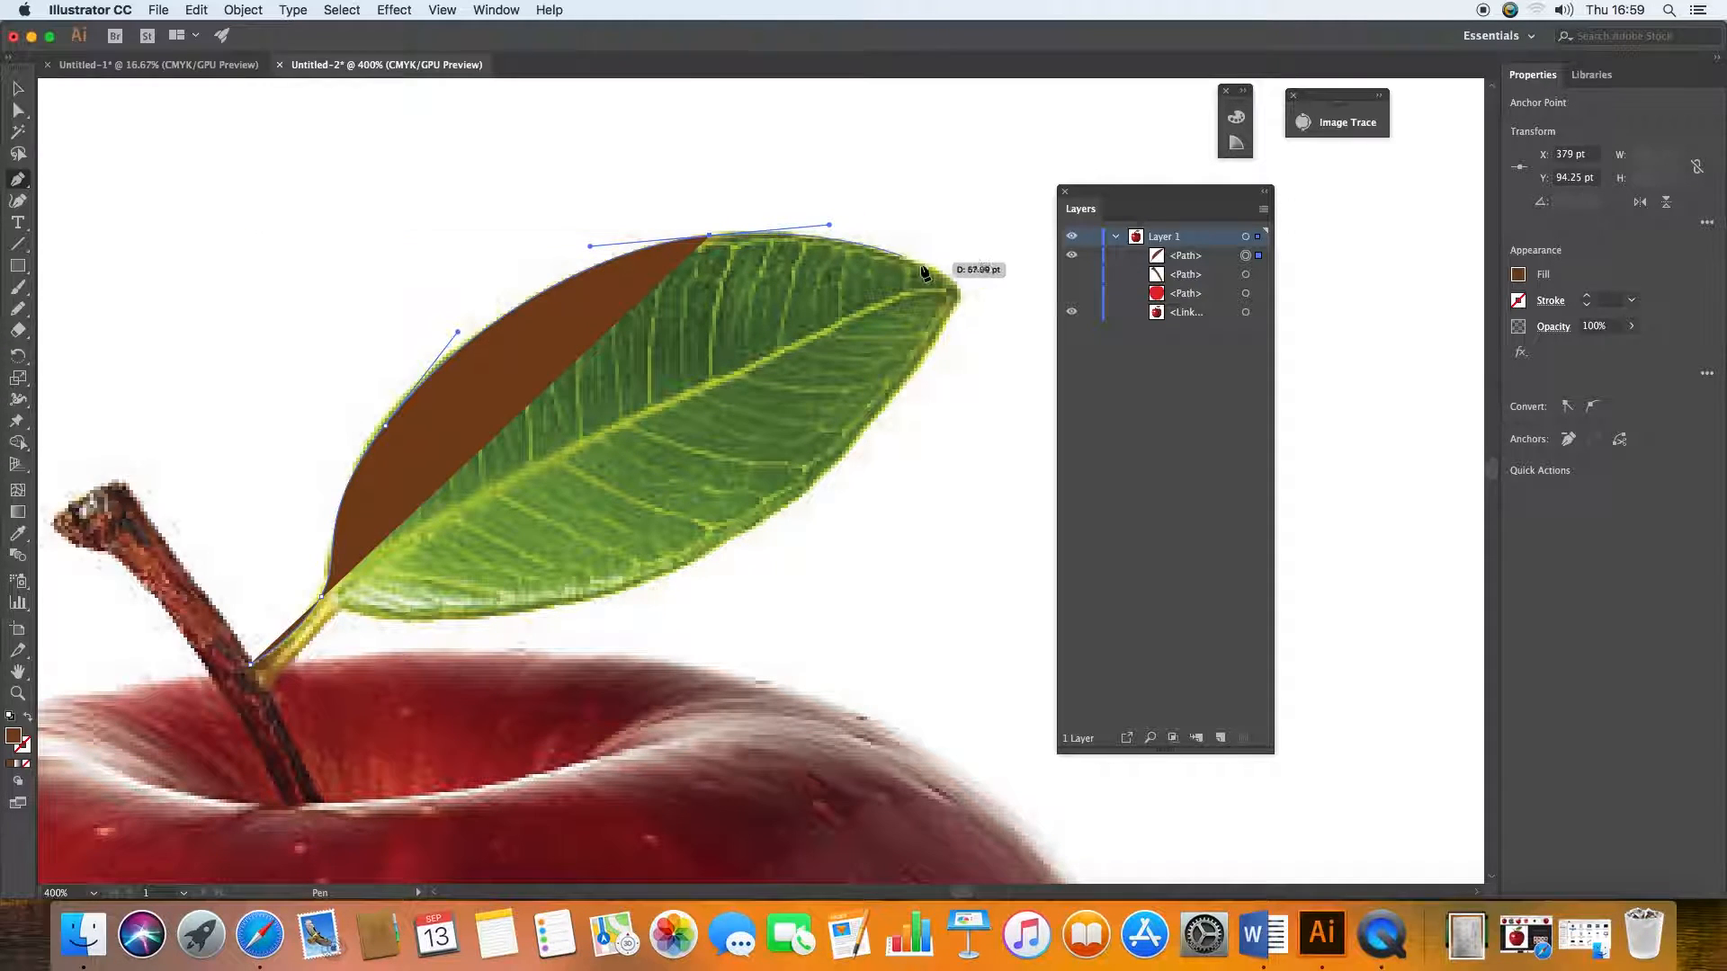
# Step: Continue the leaf outline around its tip and along the lower edge, closing the path at the stalk's base
pyautogui.moveTo(950, 283); pyautogui.dragTo(766, 523)
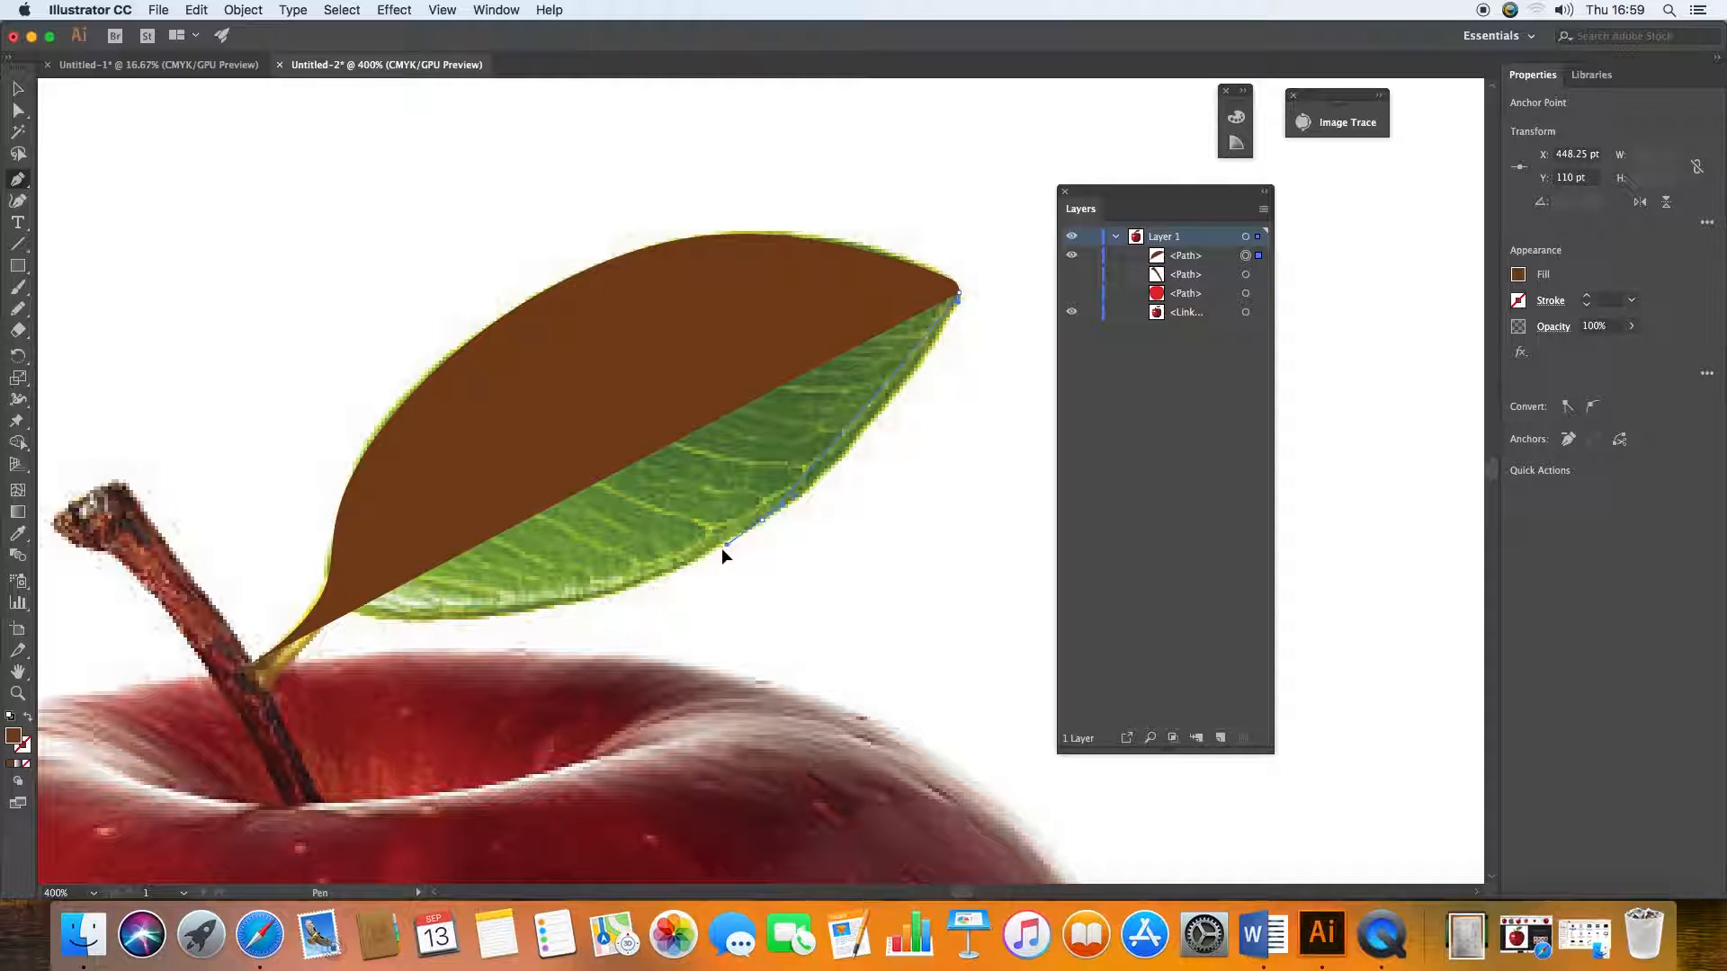
pyautogui.moveTo(659, 610); pyautogui.dragTo(623, 629)
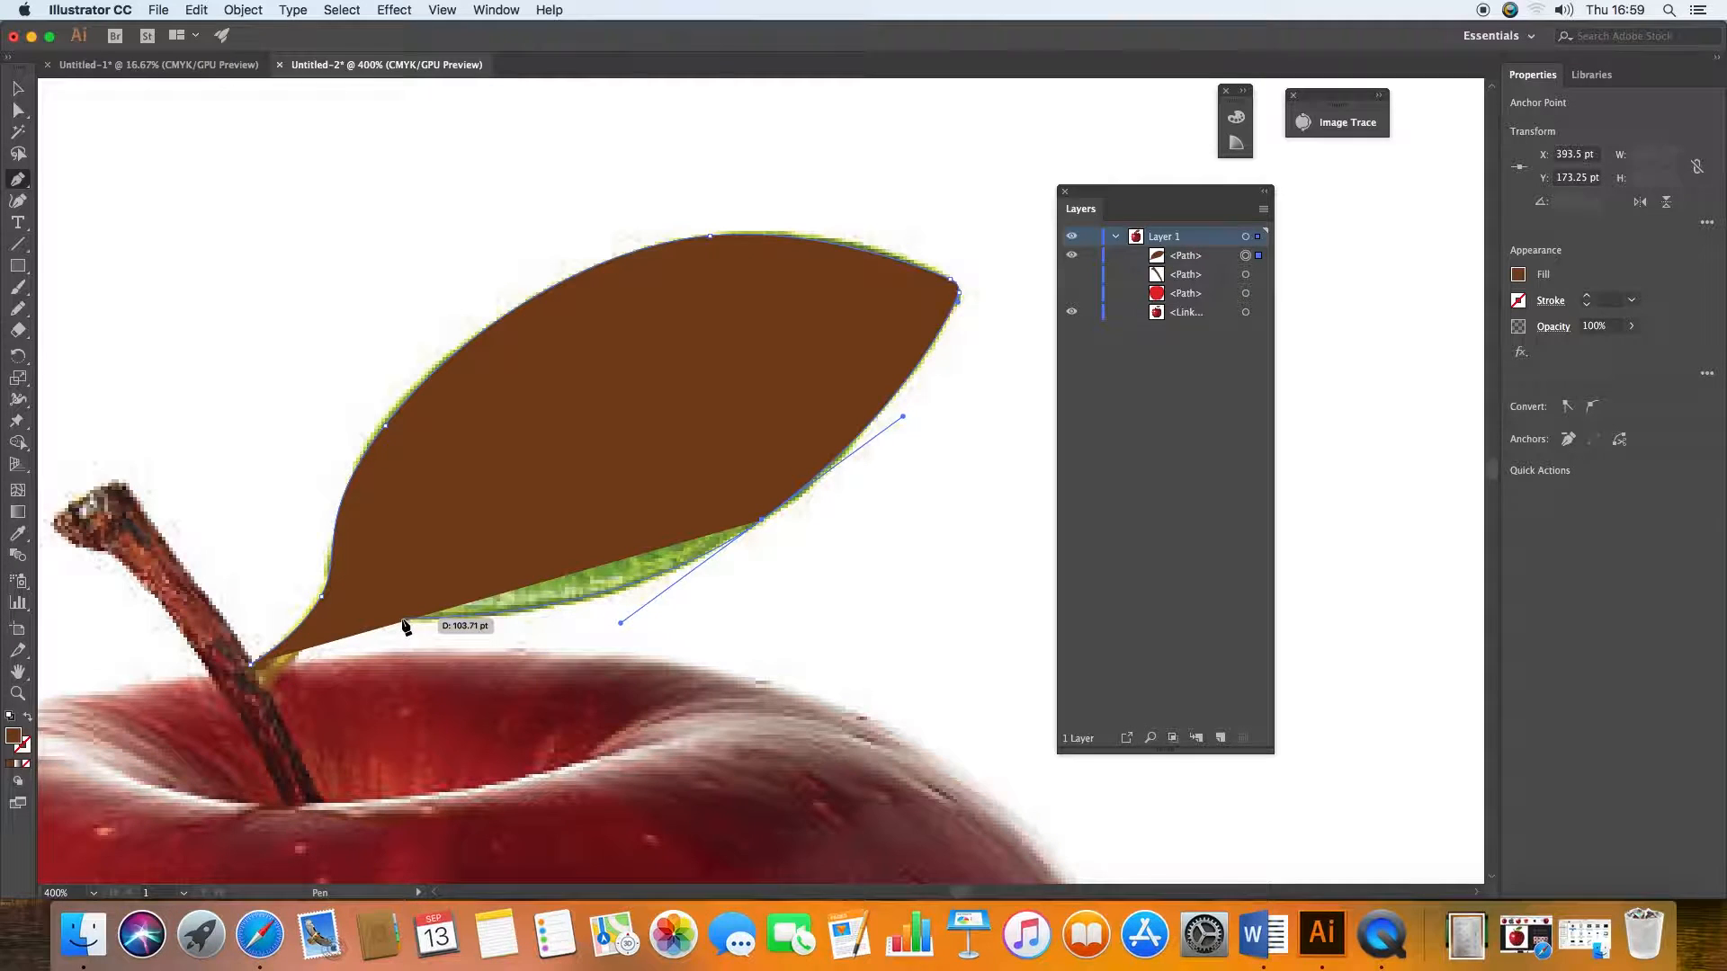
pyautogui.moveTo(389, 617); pyautogui.dragTo(367, 620)
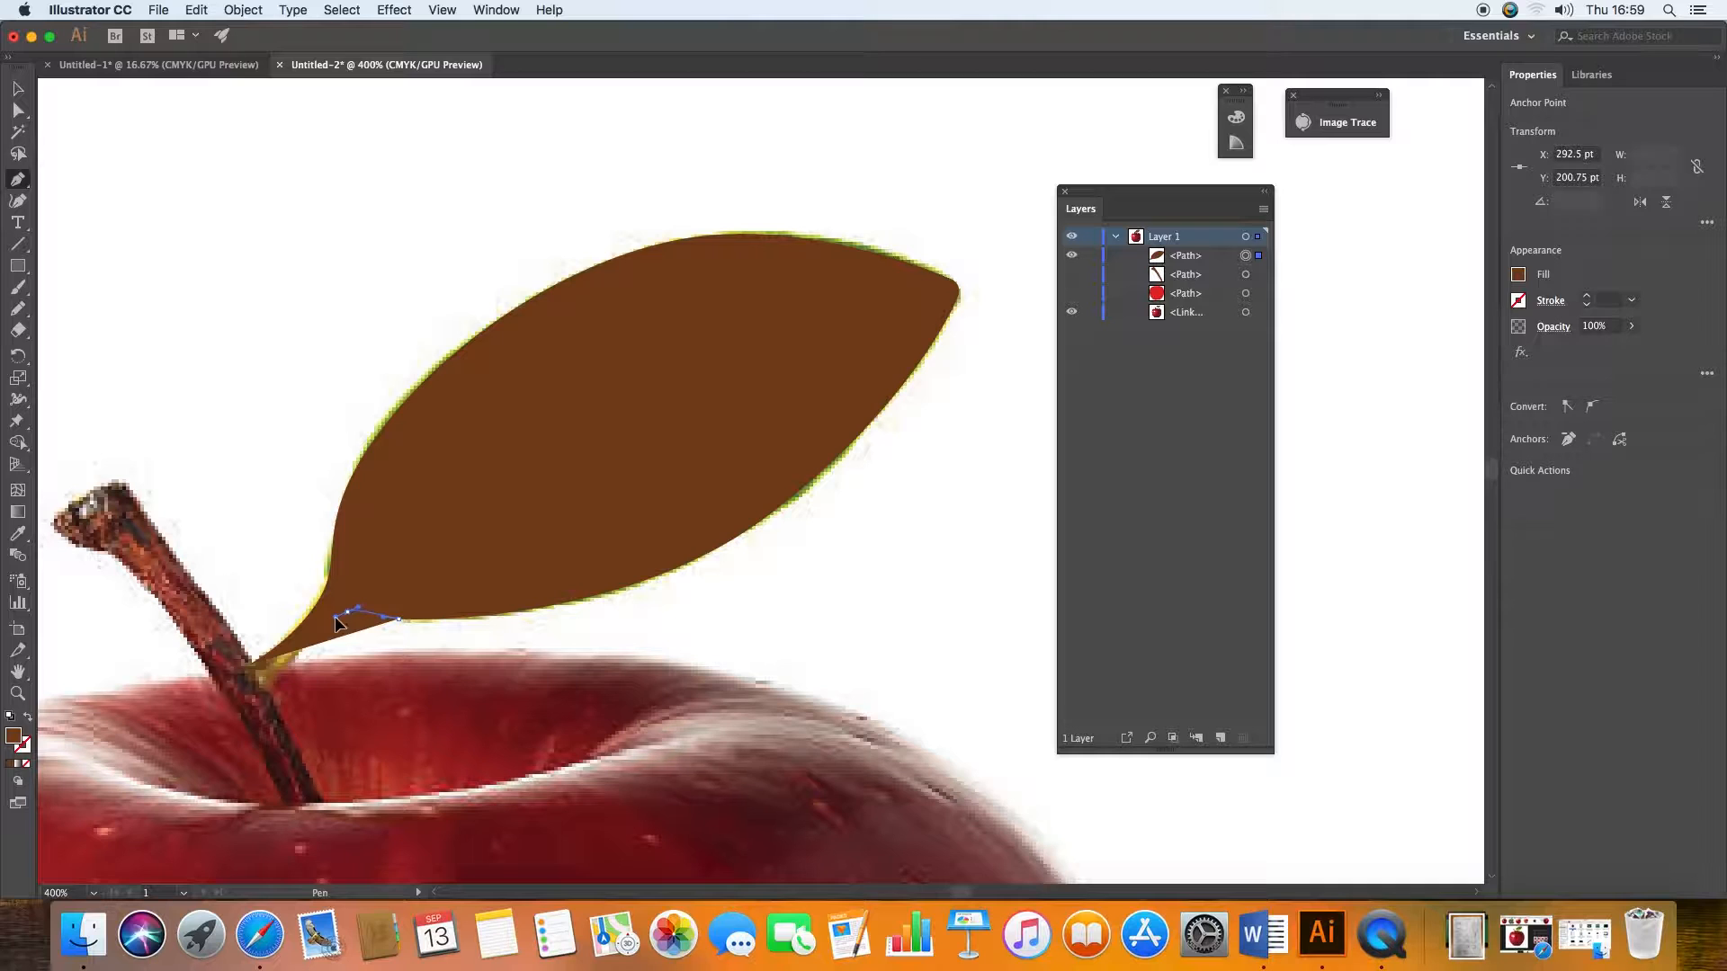
pyautogui.click(283, 667)
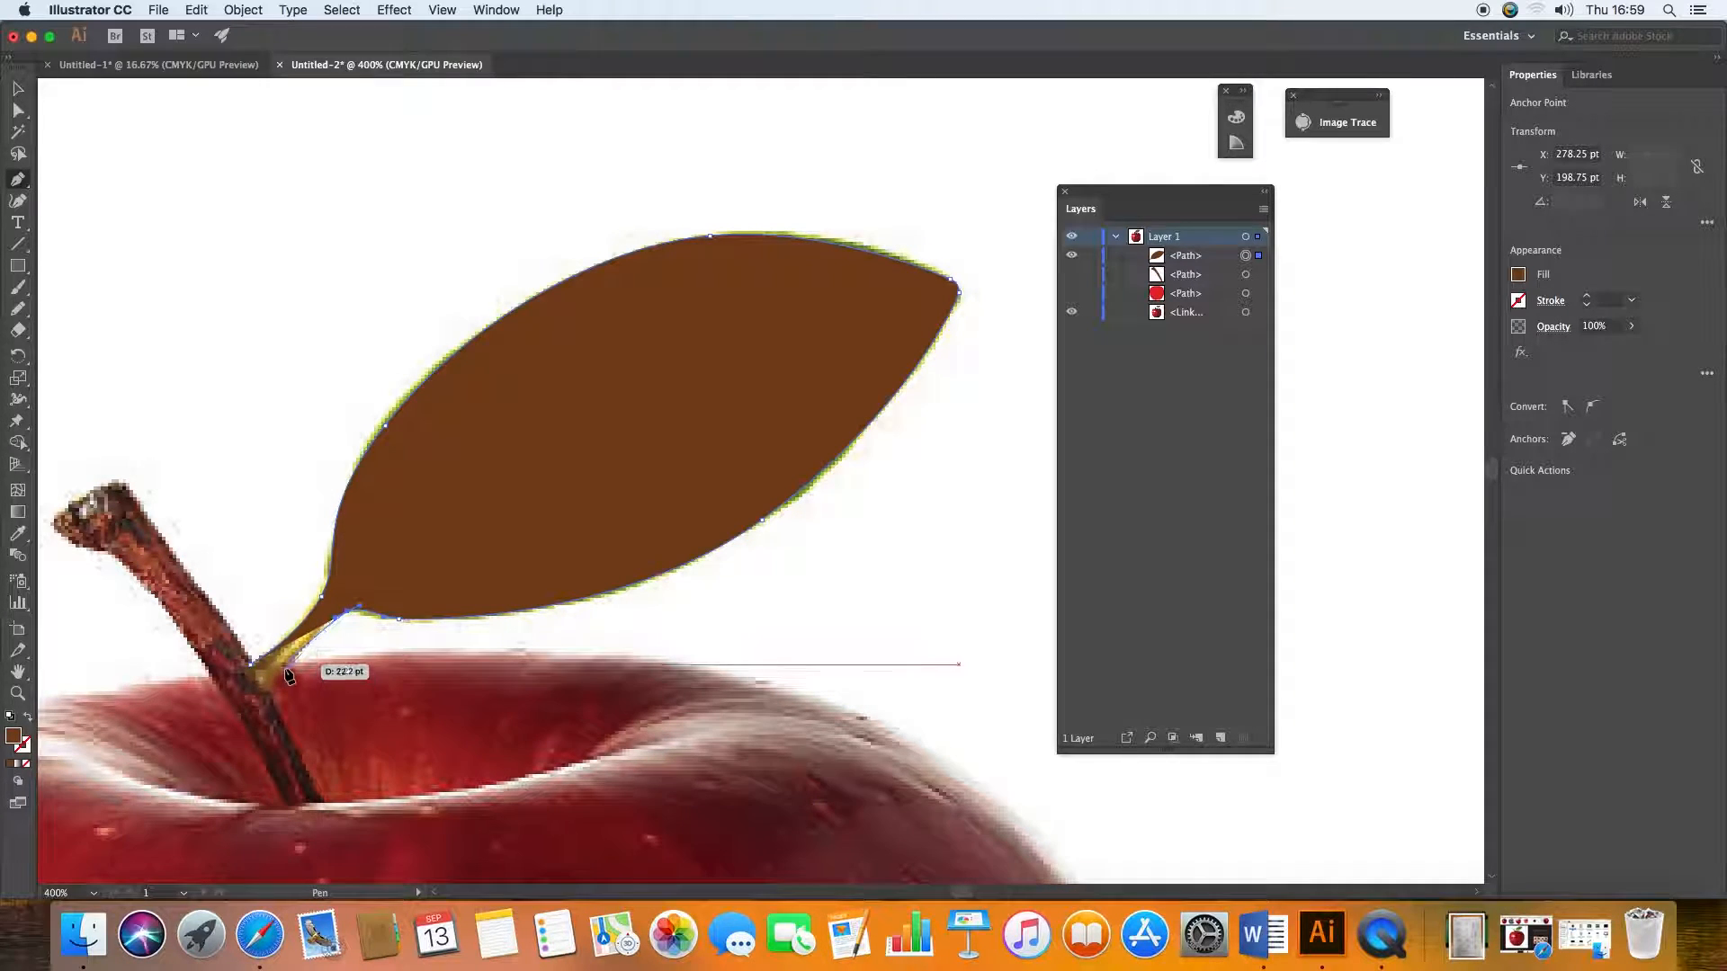
pyautogui.moveTo(250, 666)
pyautogui.mouseDown()
pyautogui.moveTo(258, 693)
pyautogui.moveTo(266, 621)
pyautogui.moveTo(250, 632)
pyautogui.mouseUp()
pyautogui.click(18, 89)
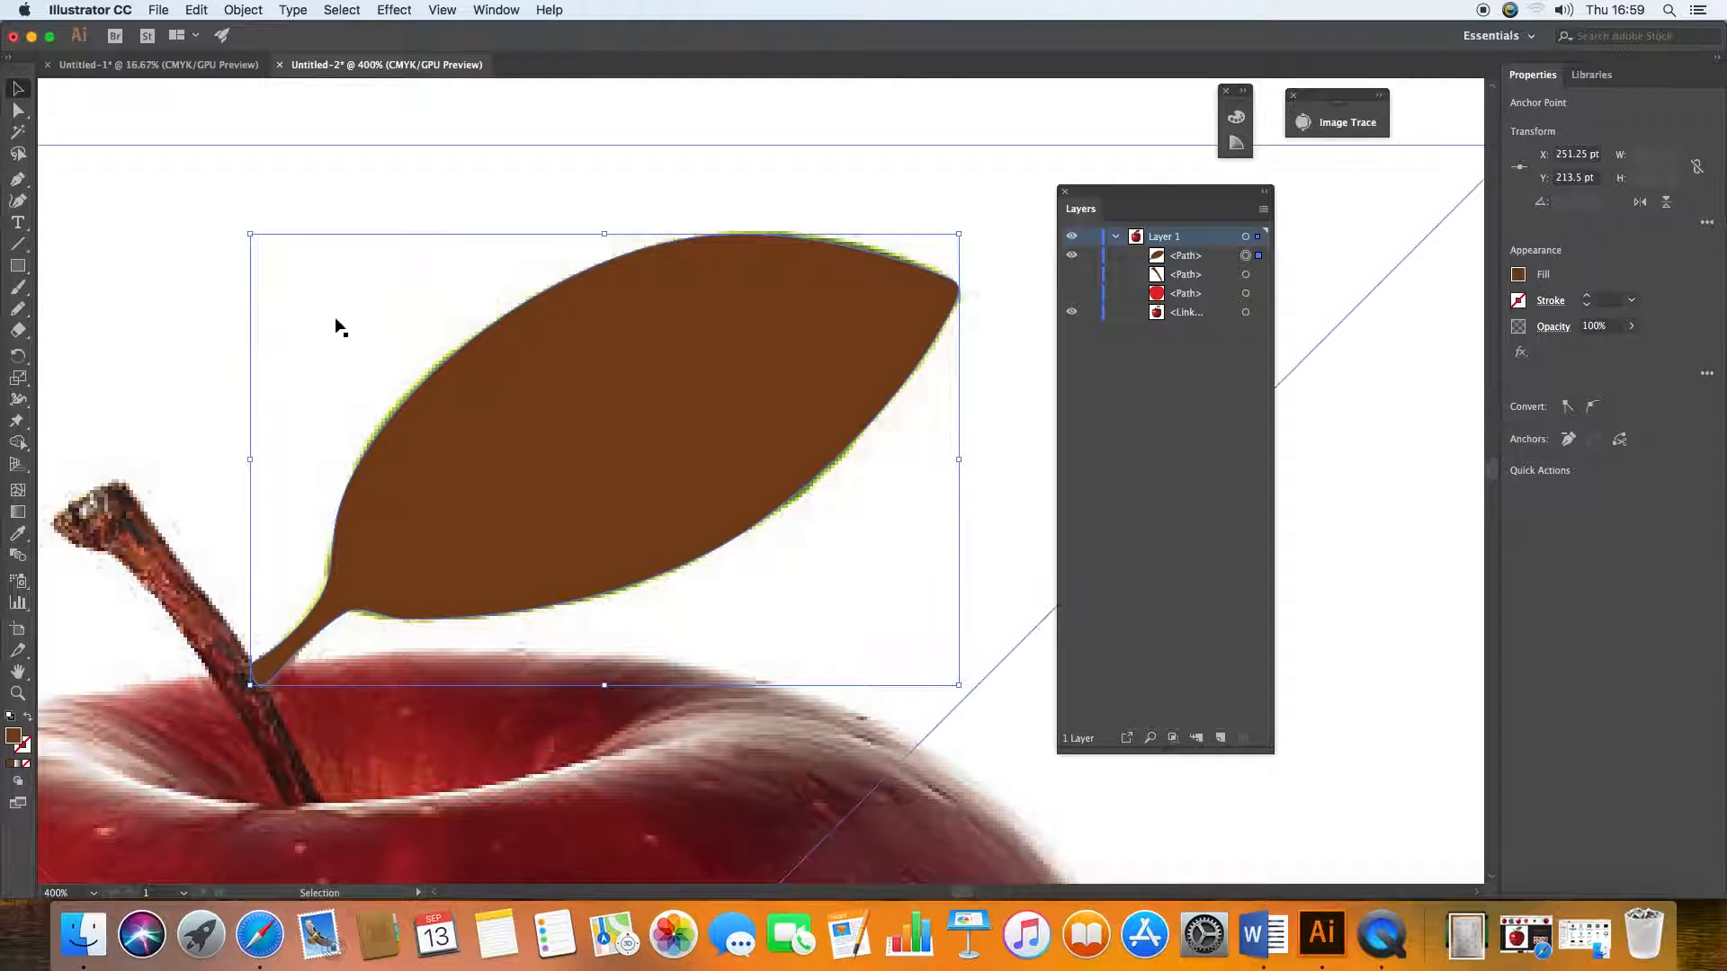
# Step: Change the leaf path's fill to a medium green
pyautogui.doubleClick(14, 738)
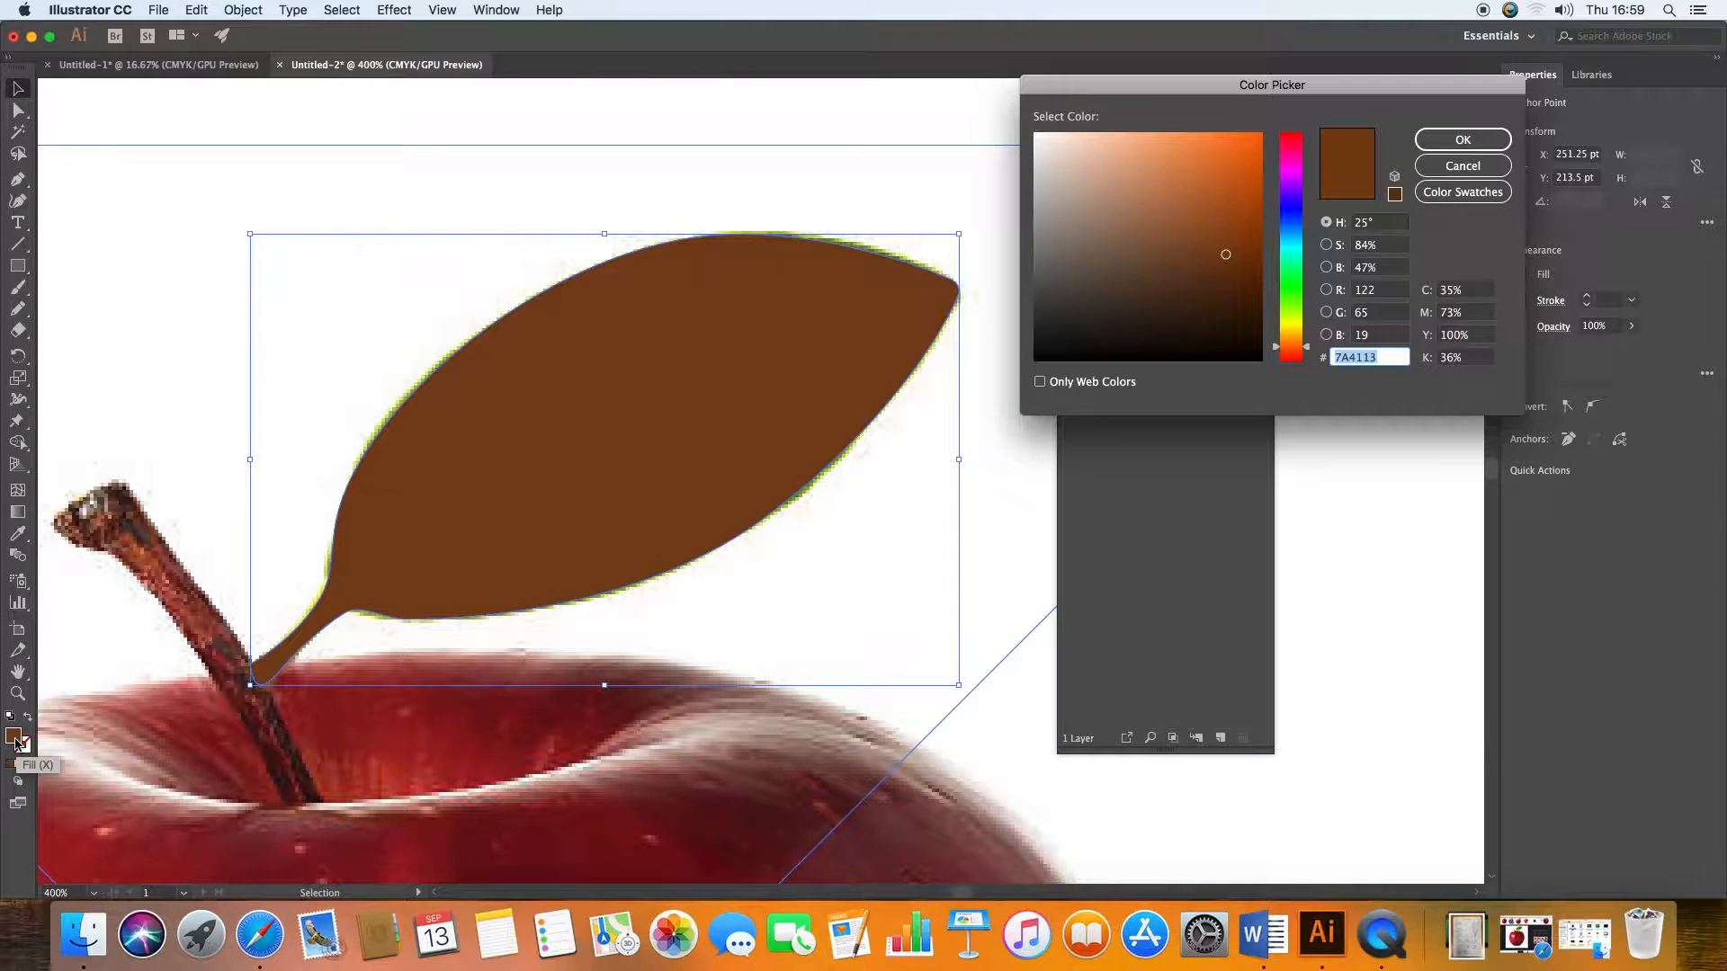
pyautogui.click(1294, 298)
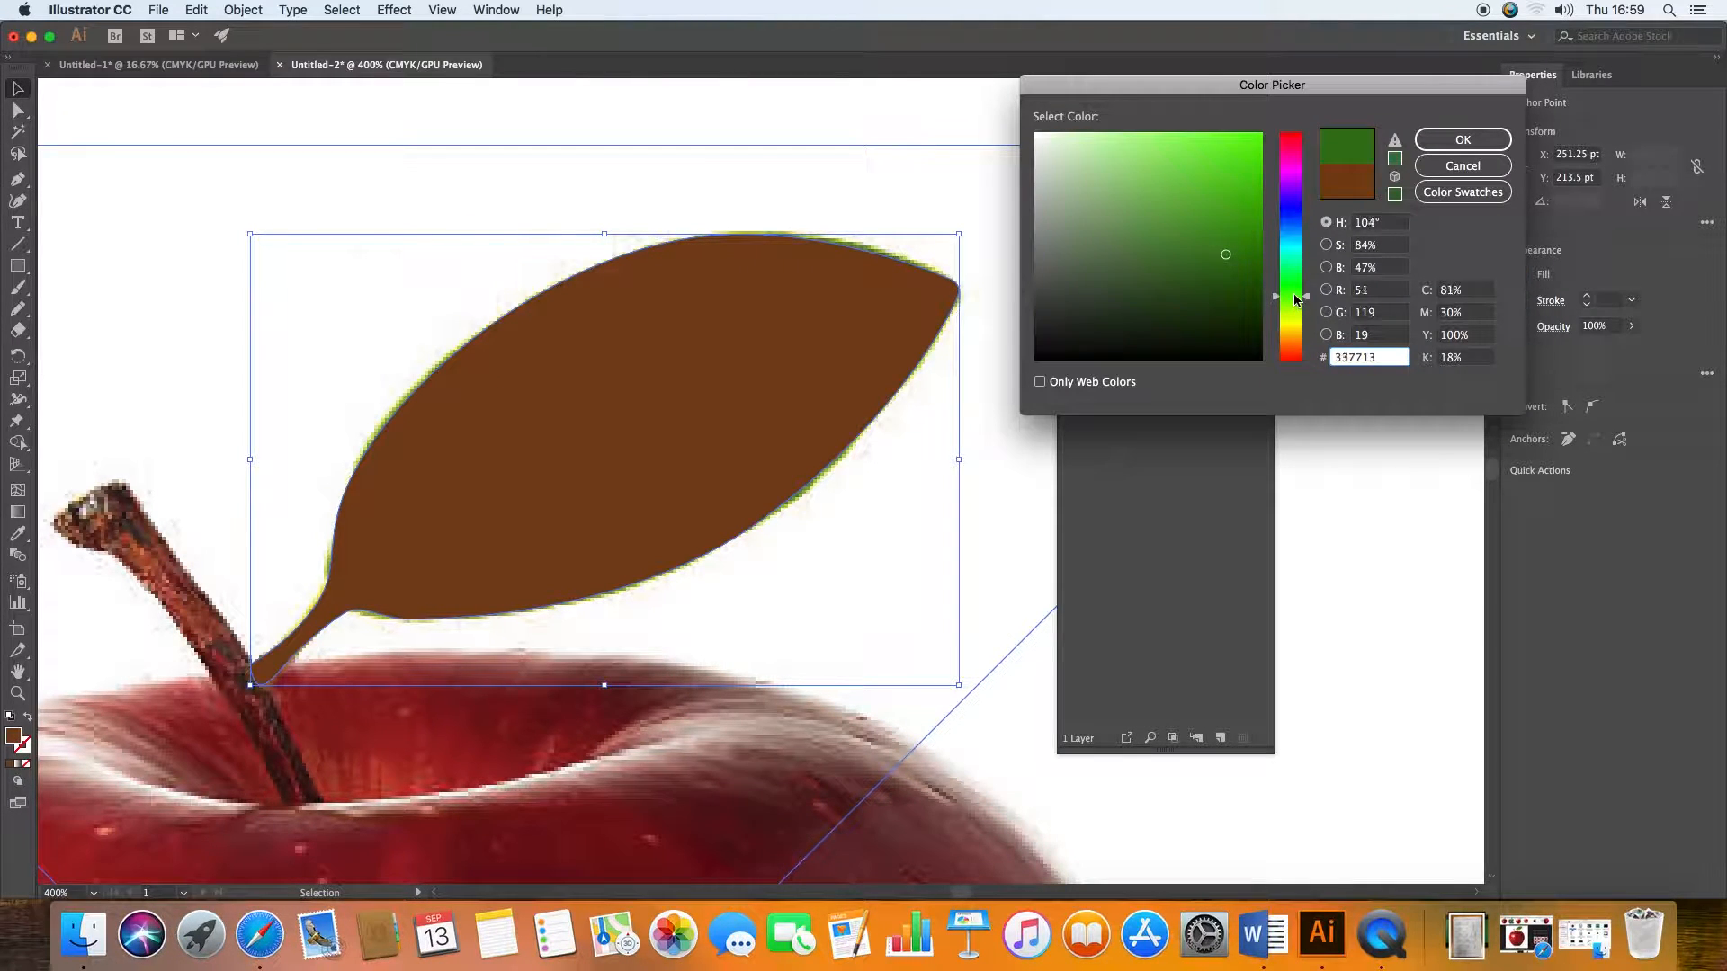
pyautogui.click(1222, 238)
pyautogui.click(1475, 139)
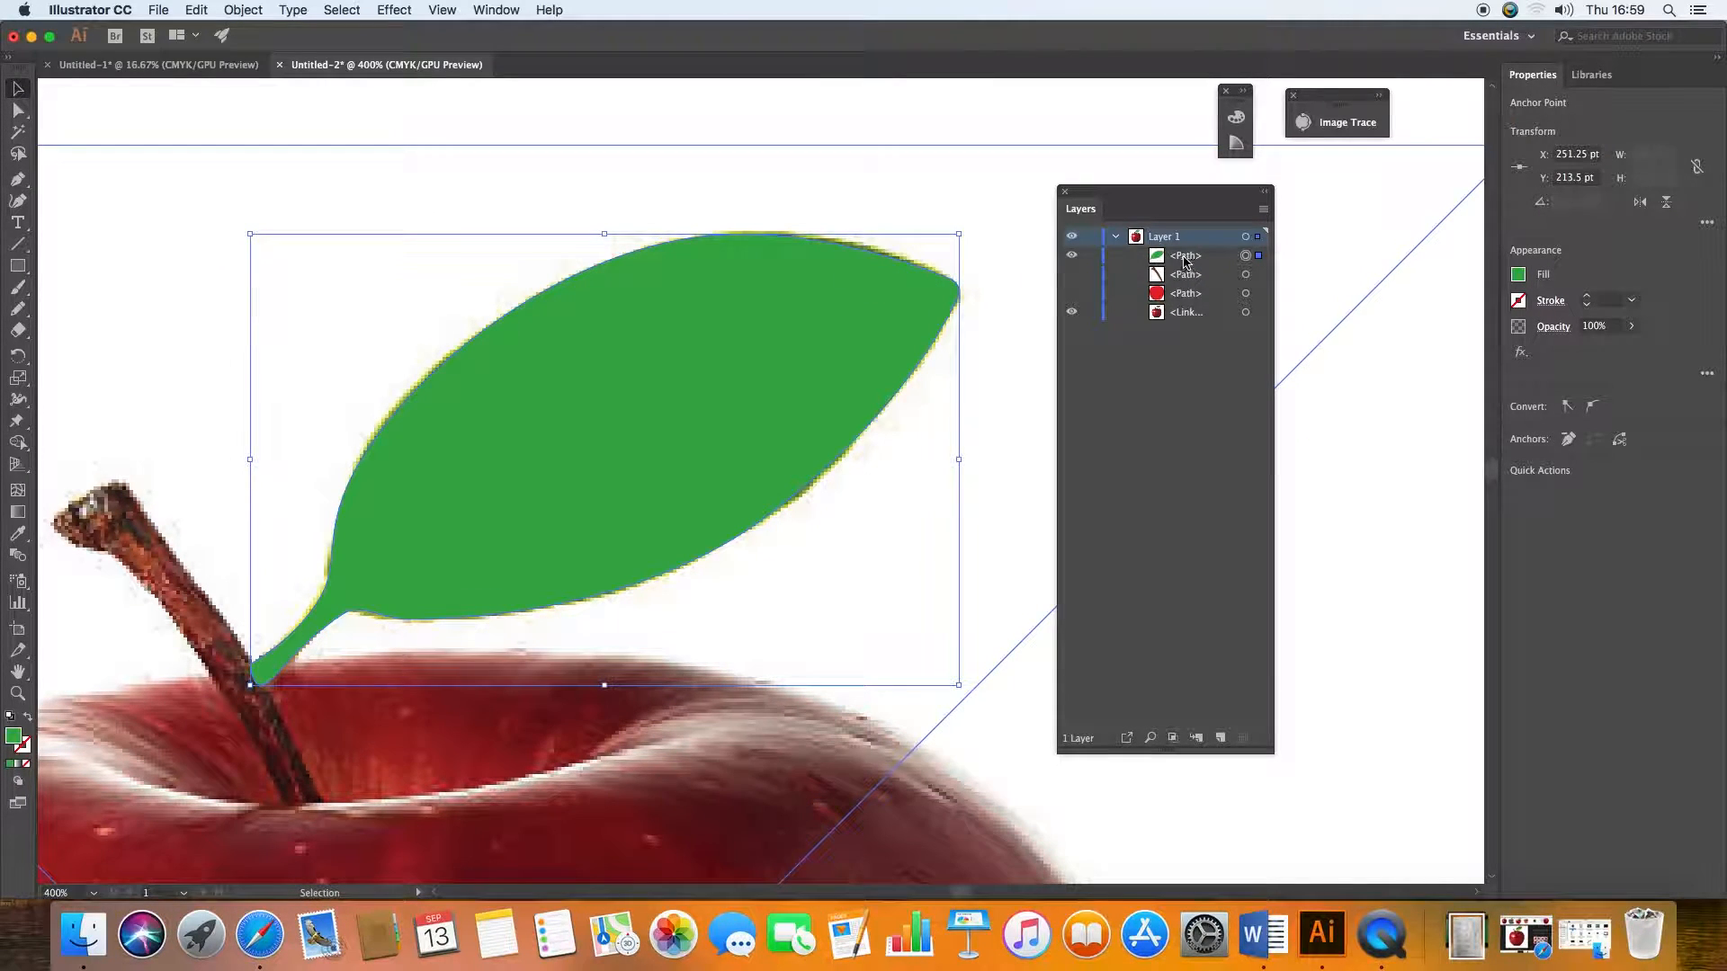
# Step: Show the stem and apple paths again, fit the artboard in view and deselect everything
pyautogui.click(1072, 275)
pyautogui.click(1071, 293)
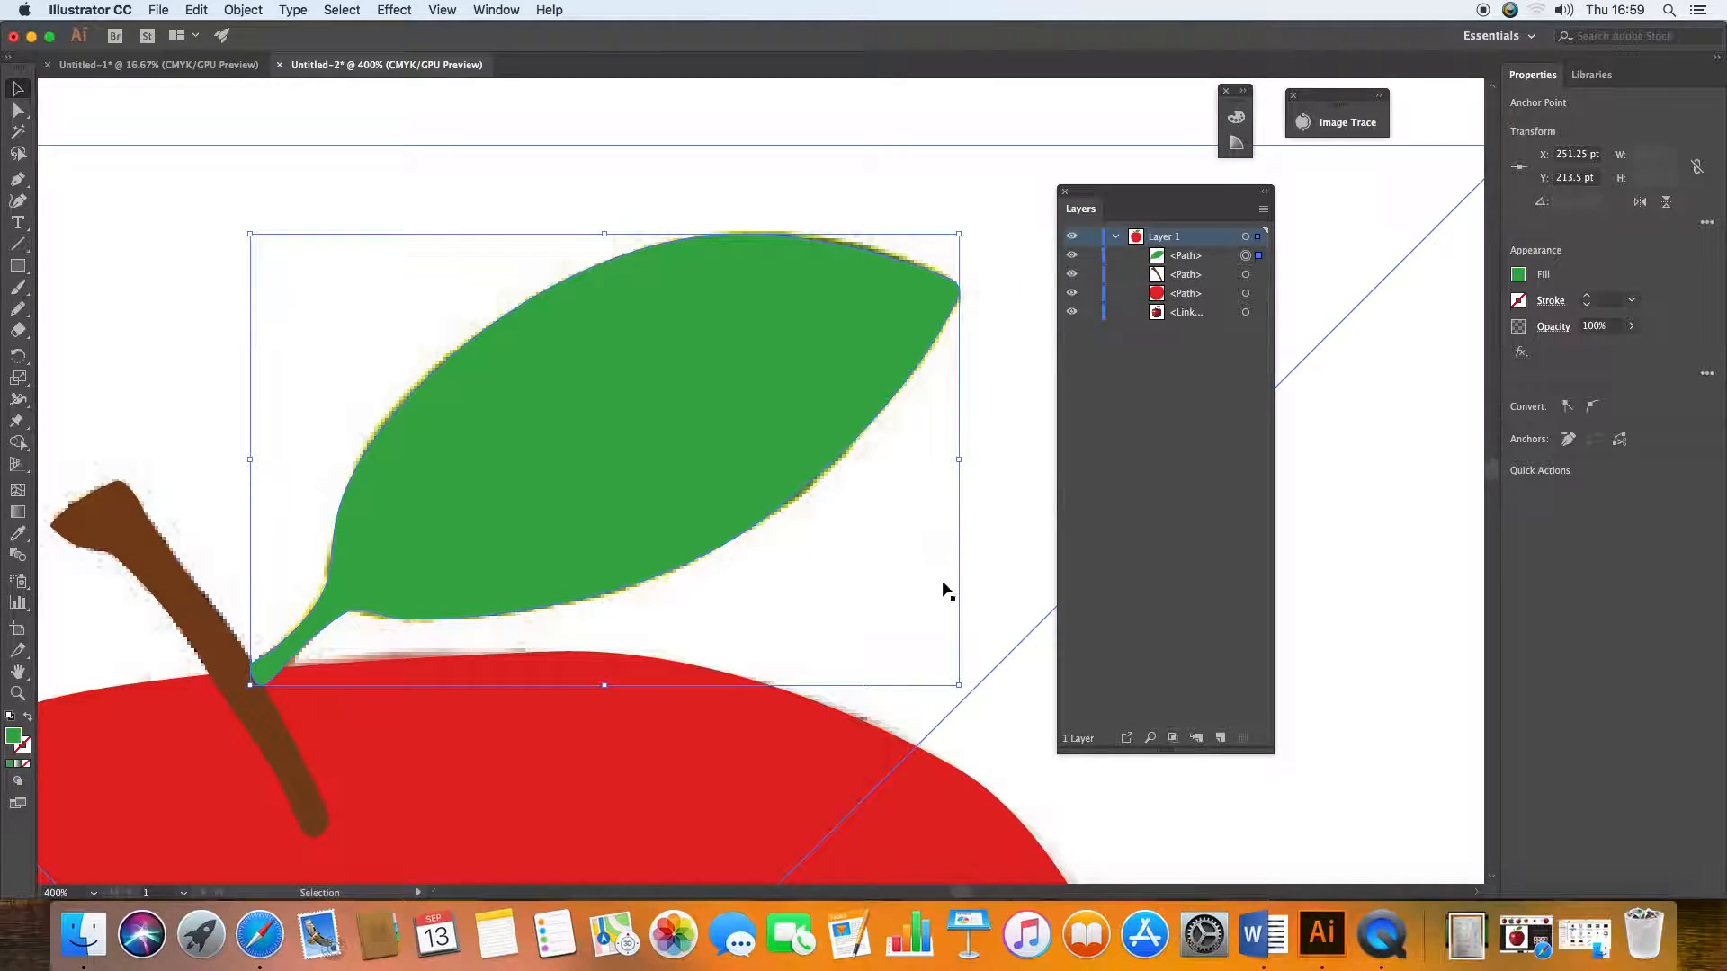
pyautogui.click(776, 729)
pyautogui.moveTo(776, 729); pyautogui.dragTo(915, 291)
pyautogui.press('super+0')
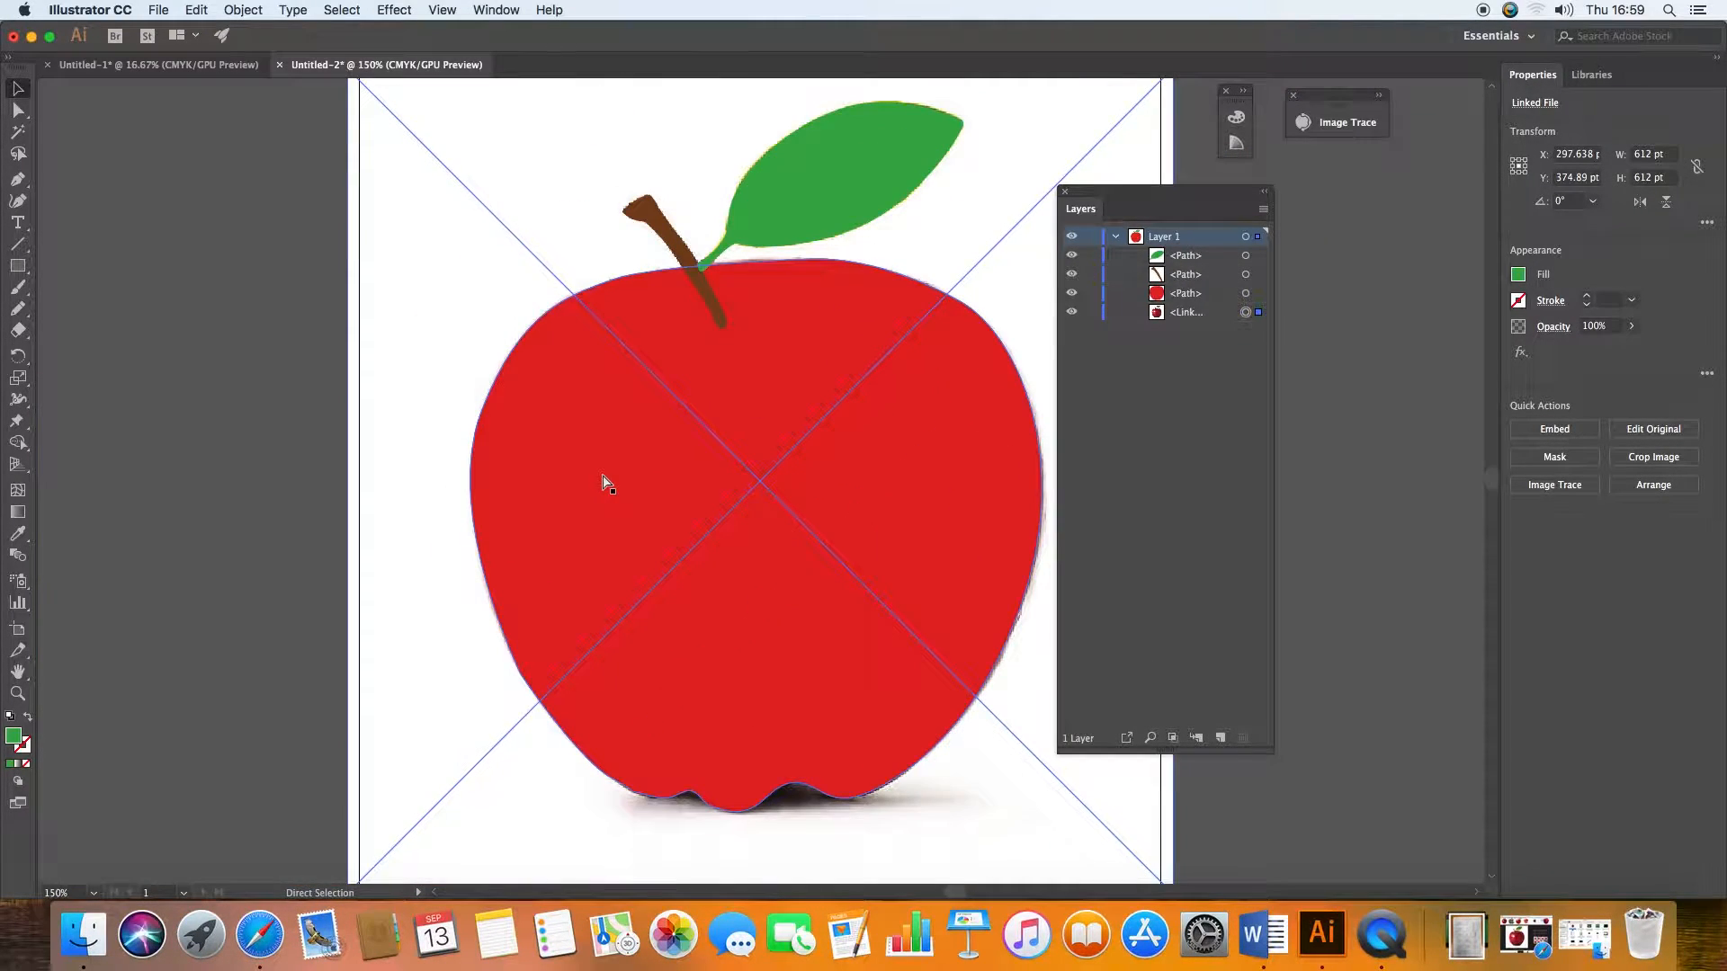
pyautogui.click(253, 358)
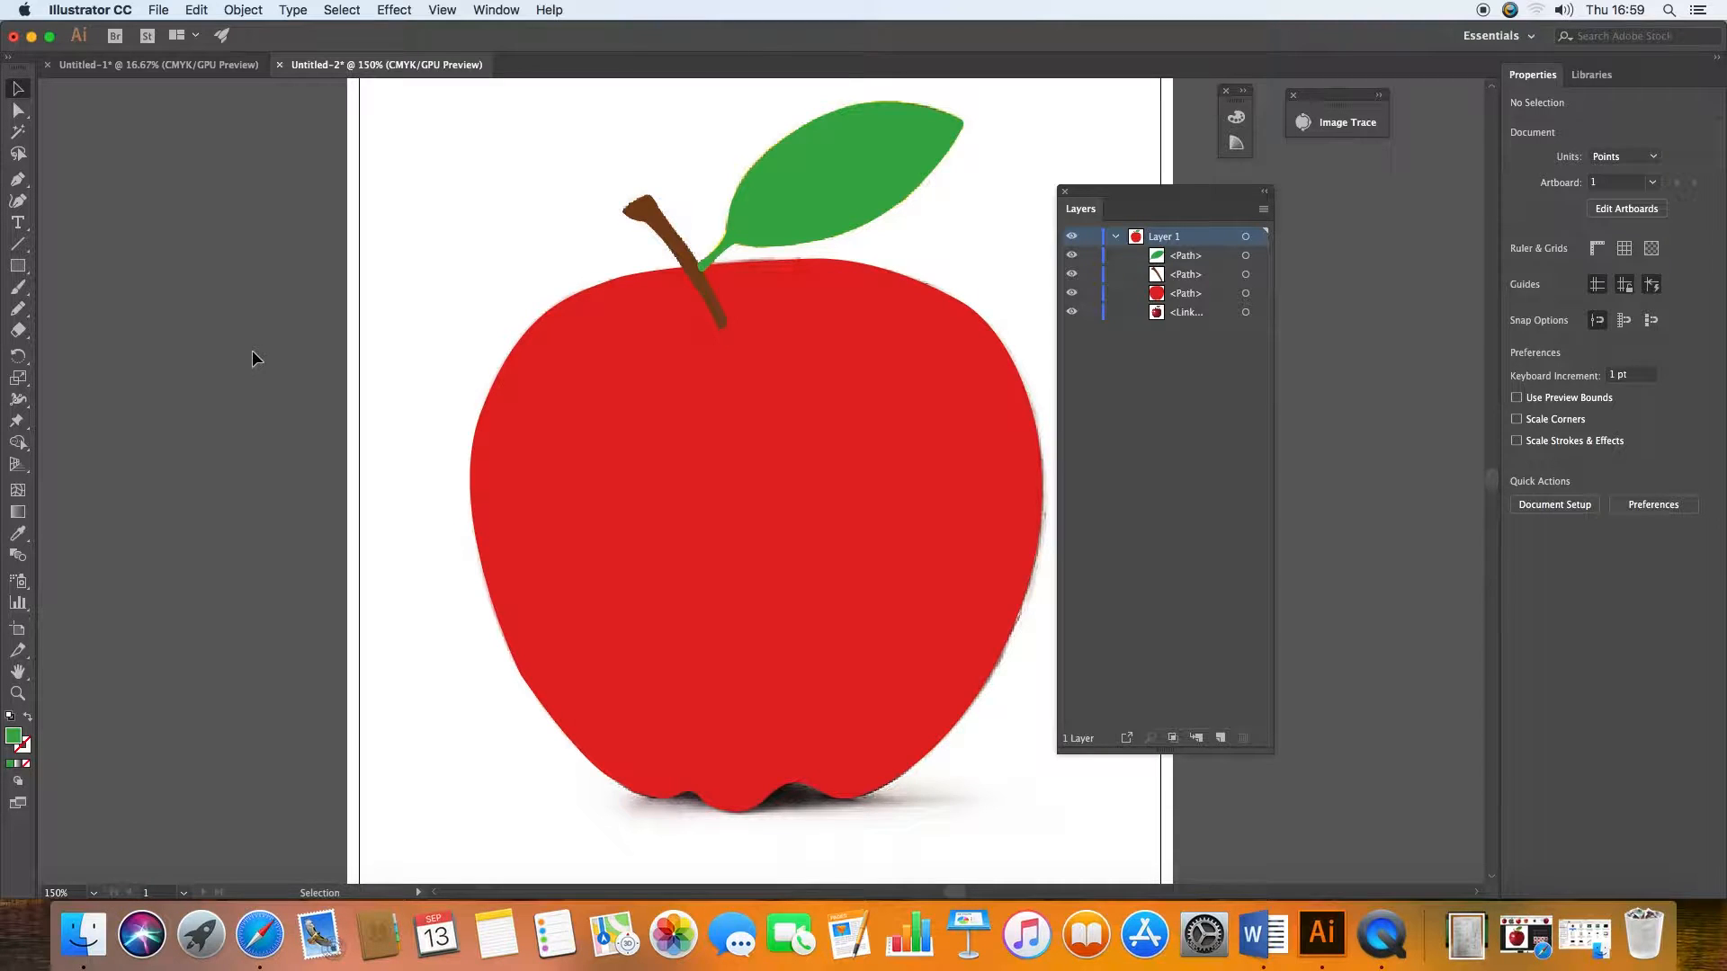
# Step: Compare the traced shapes with the photo by temporarily hiding the leaf, stem and apple paths
pyautogui.click(1072, 293)
pyautogui.click(1073, 294)
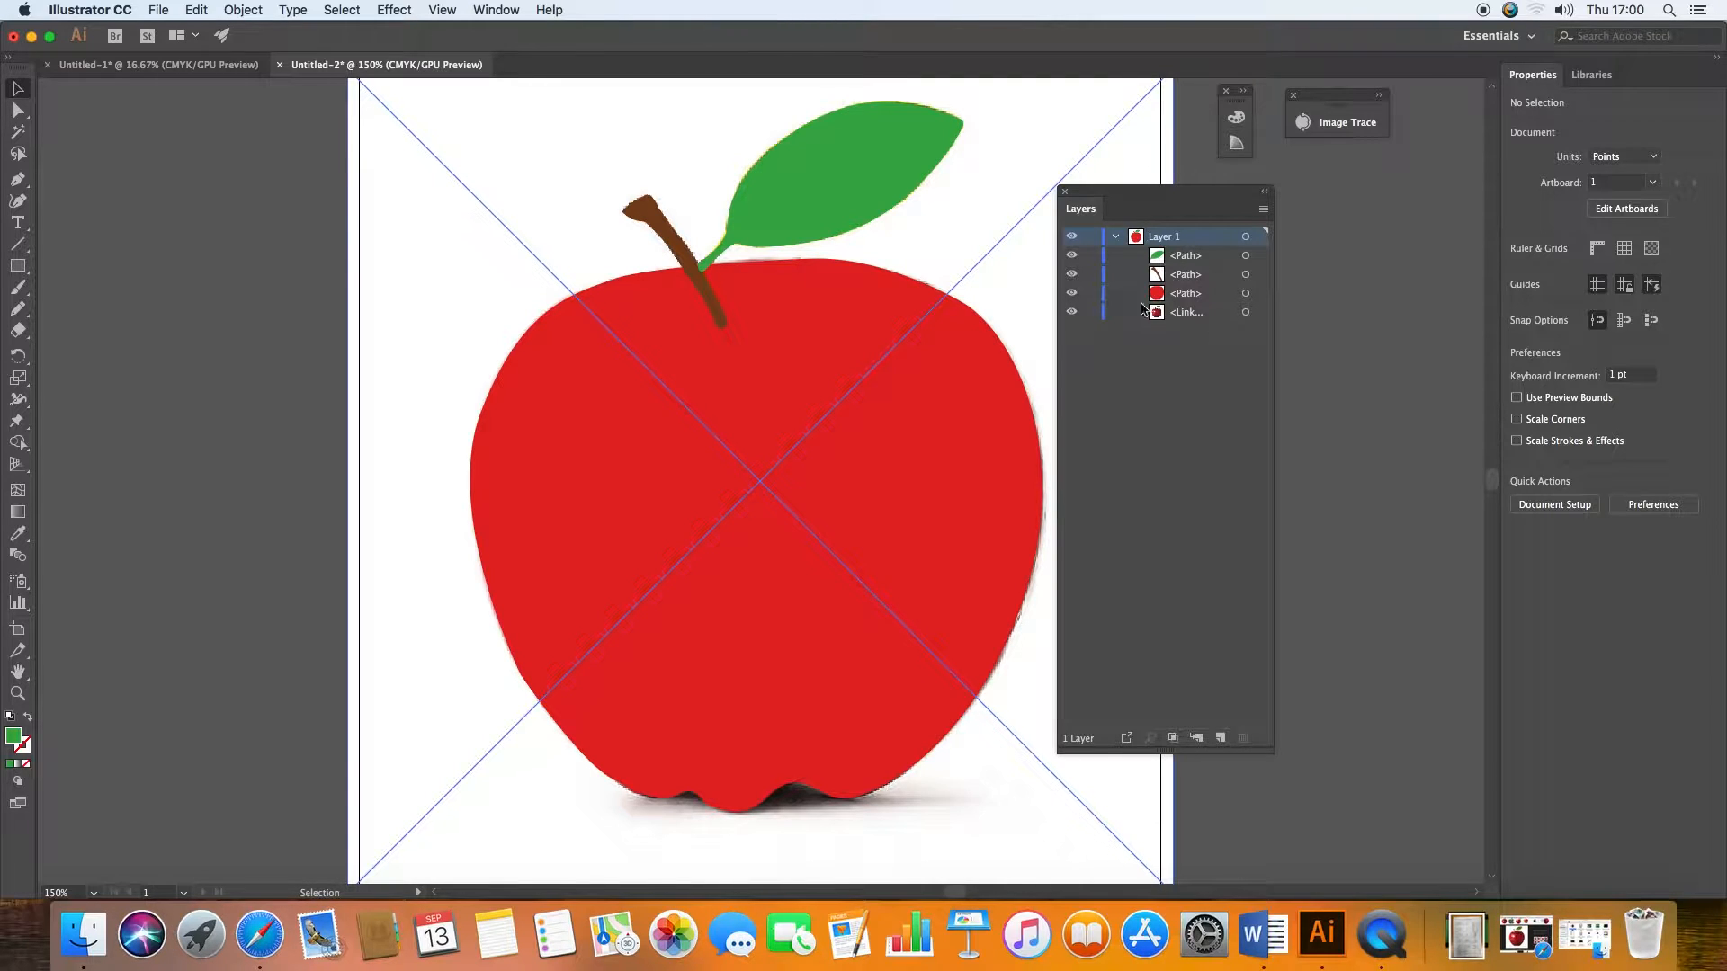
pyautogui.moveTo(1072, 255); pyautogui.dragTo(1071, 303)
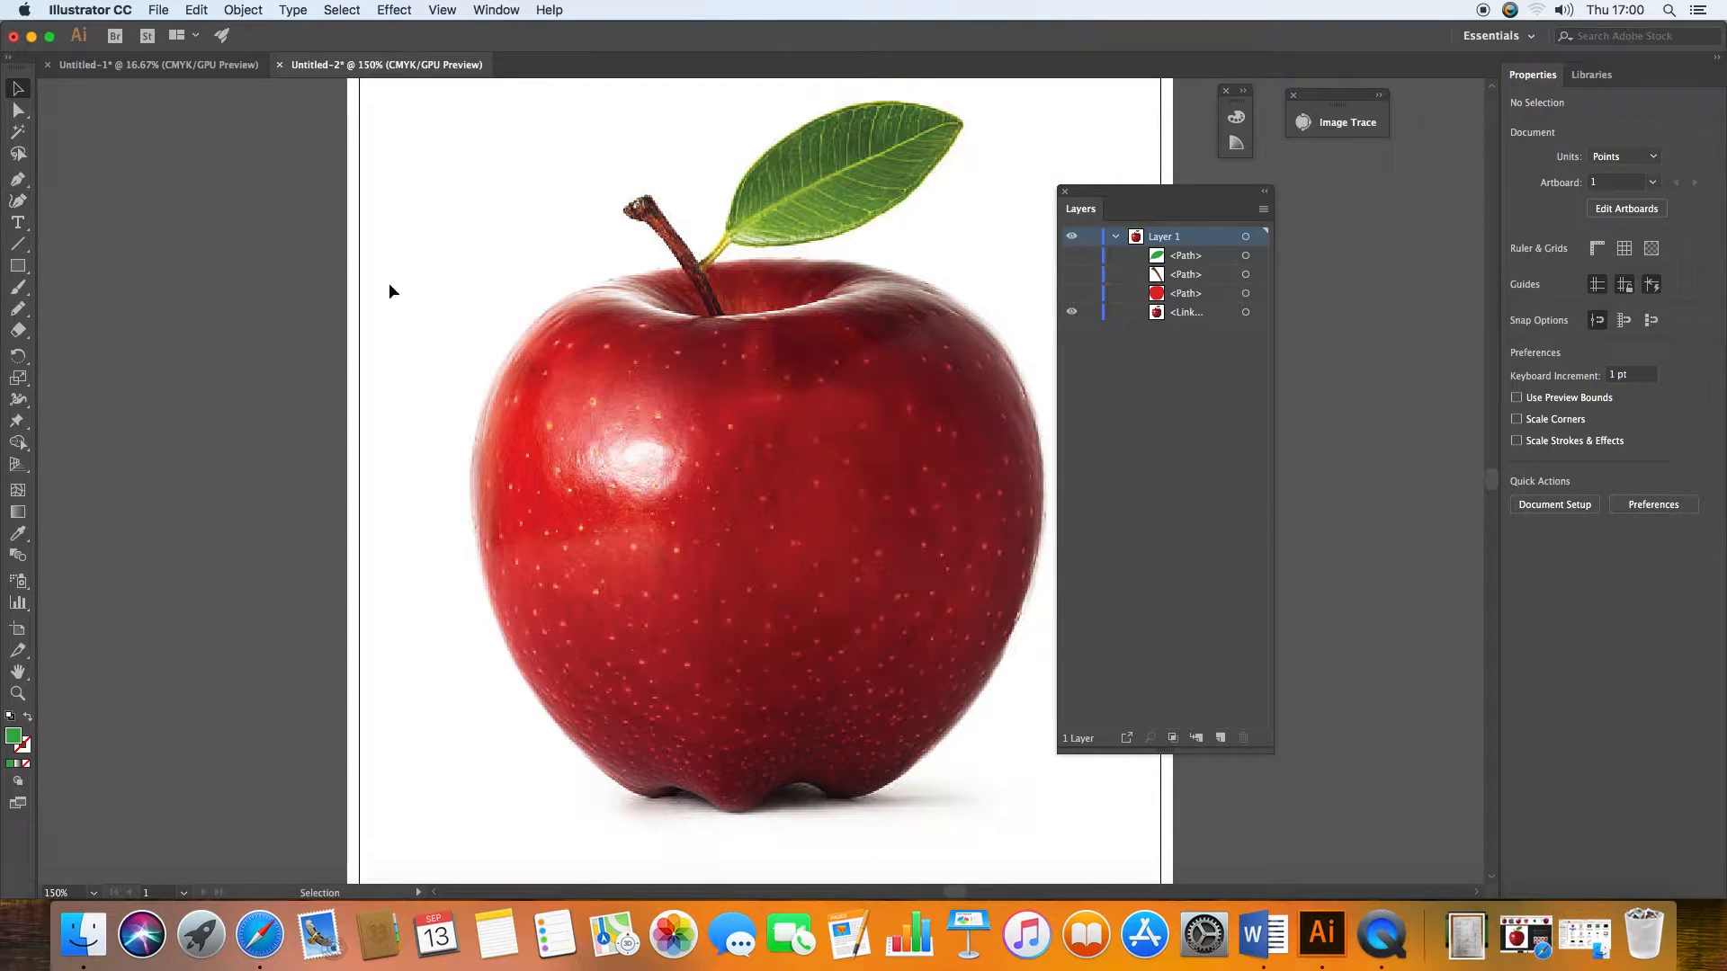
pyautogui.click(1072, 293)
pyautogui.click(1072, 275)
pyautogui.click(1073, 255)
# Step: Copy the red apple path and paste the duplicate in front, exactly over the original
pyautogui.click(1158, 296)
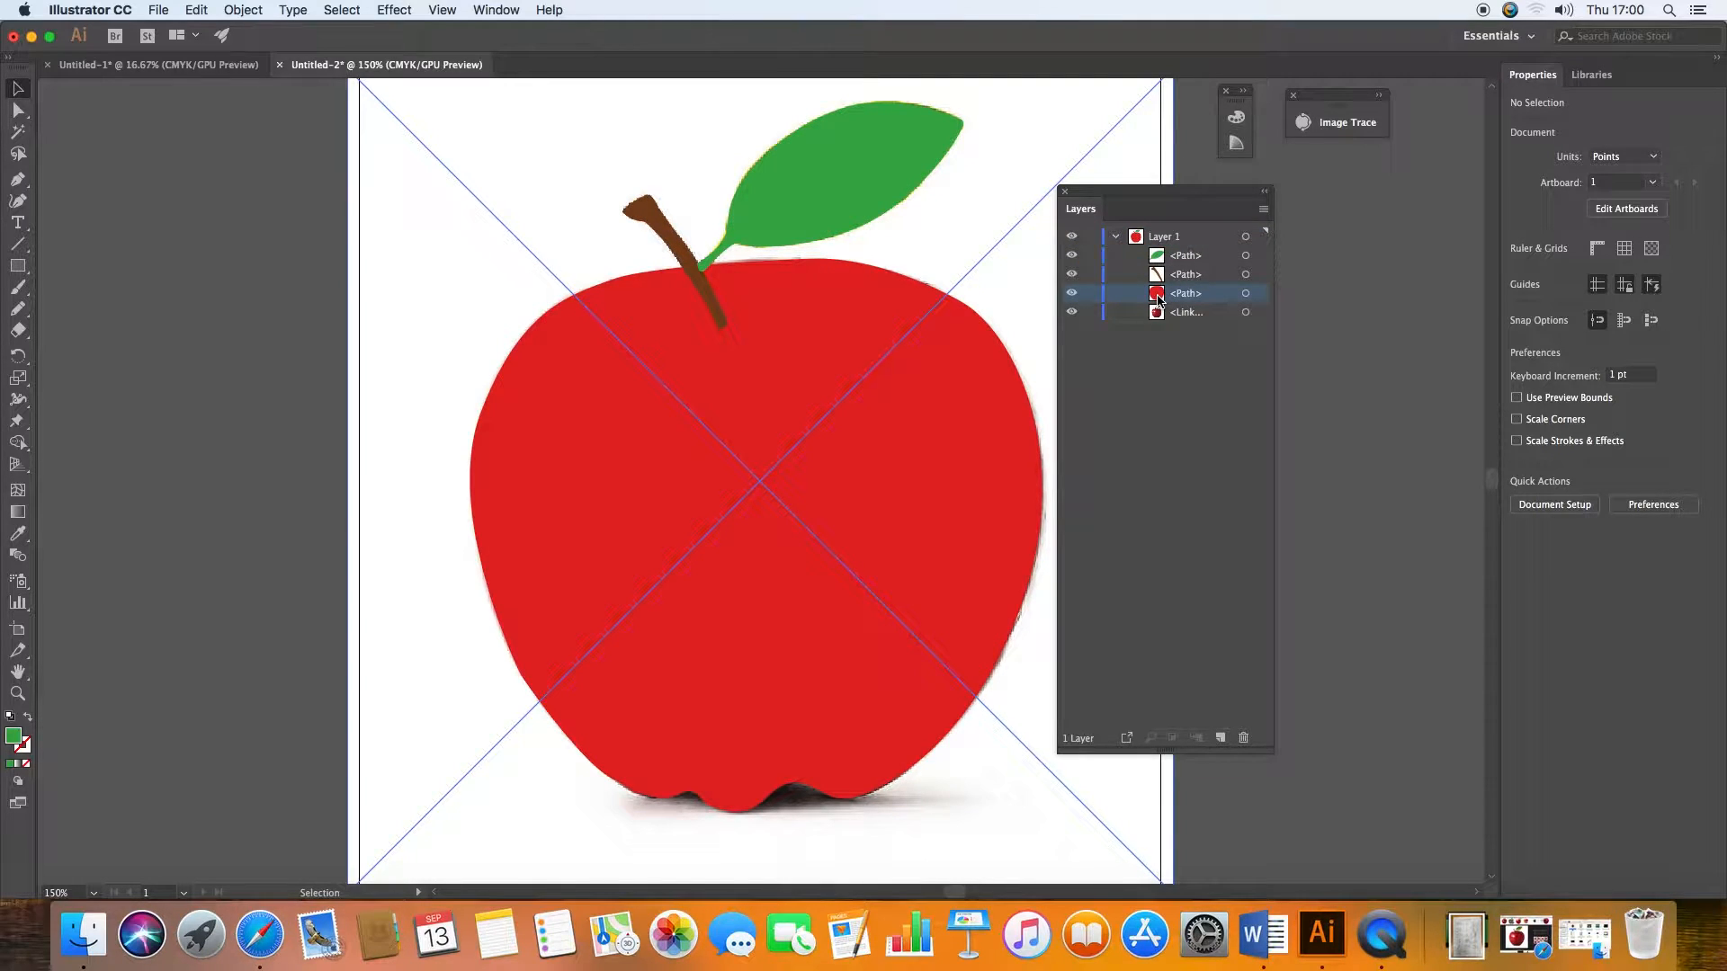
pyautogui.click(1245, 294)
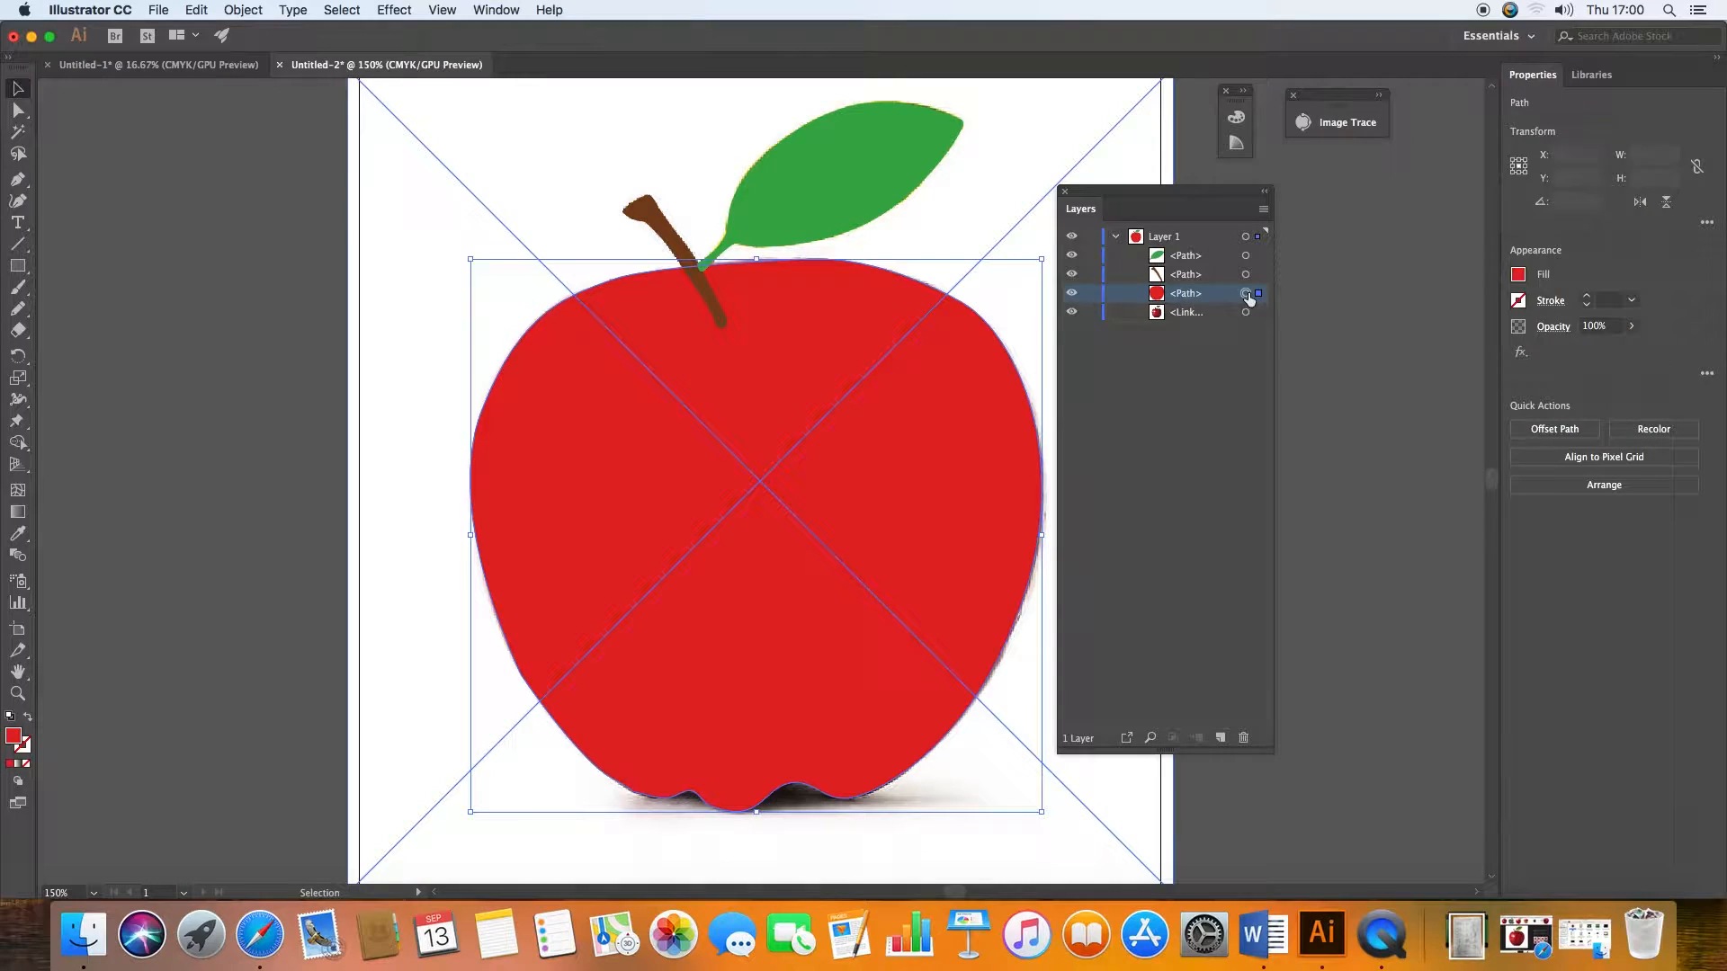
pyautogui.press('super+c')
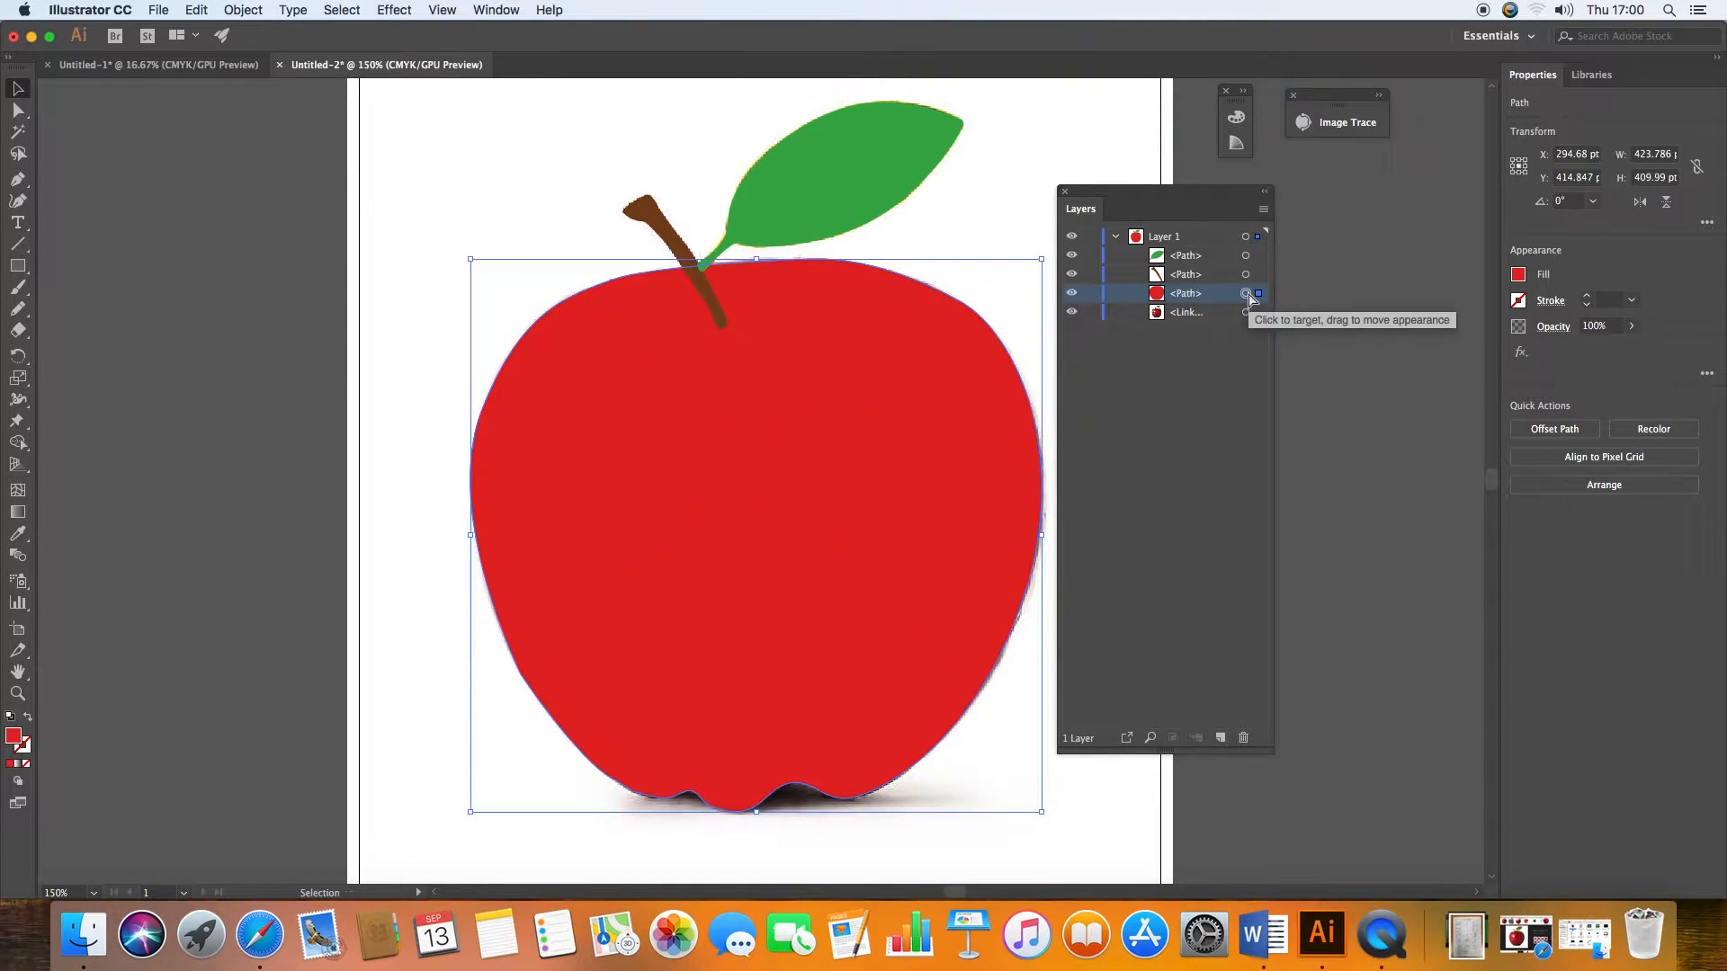
pyautogui.press('super+f')
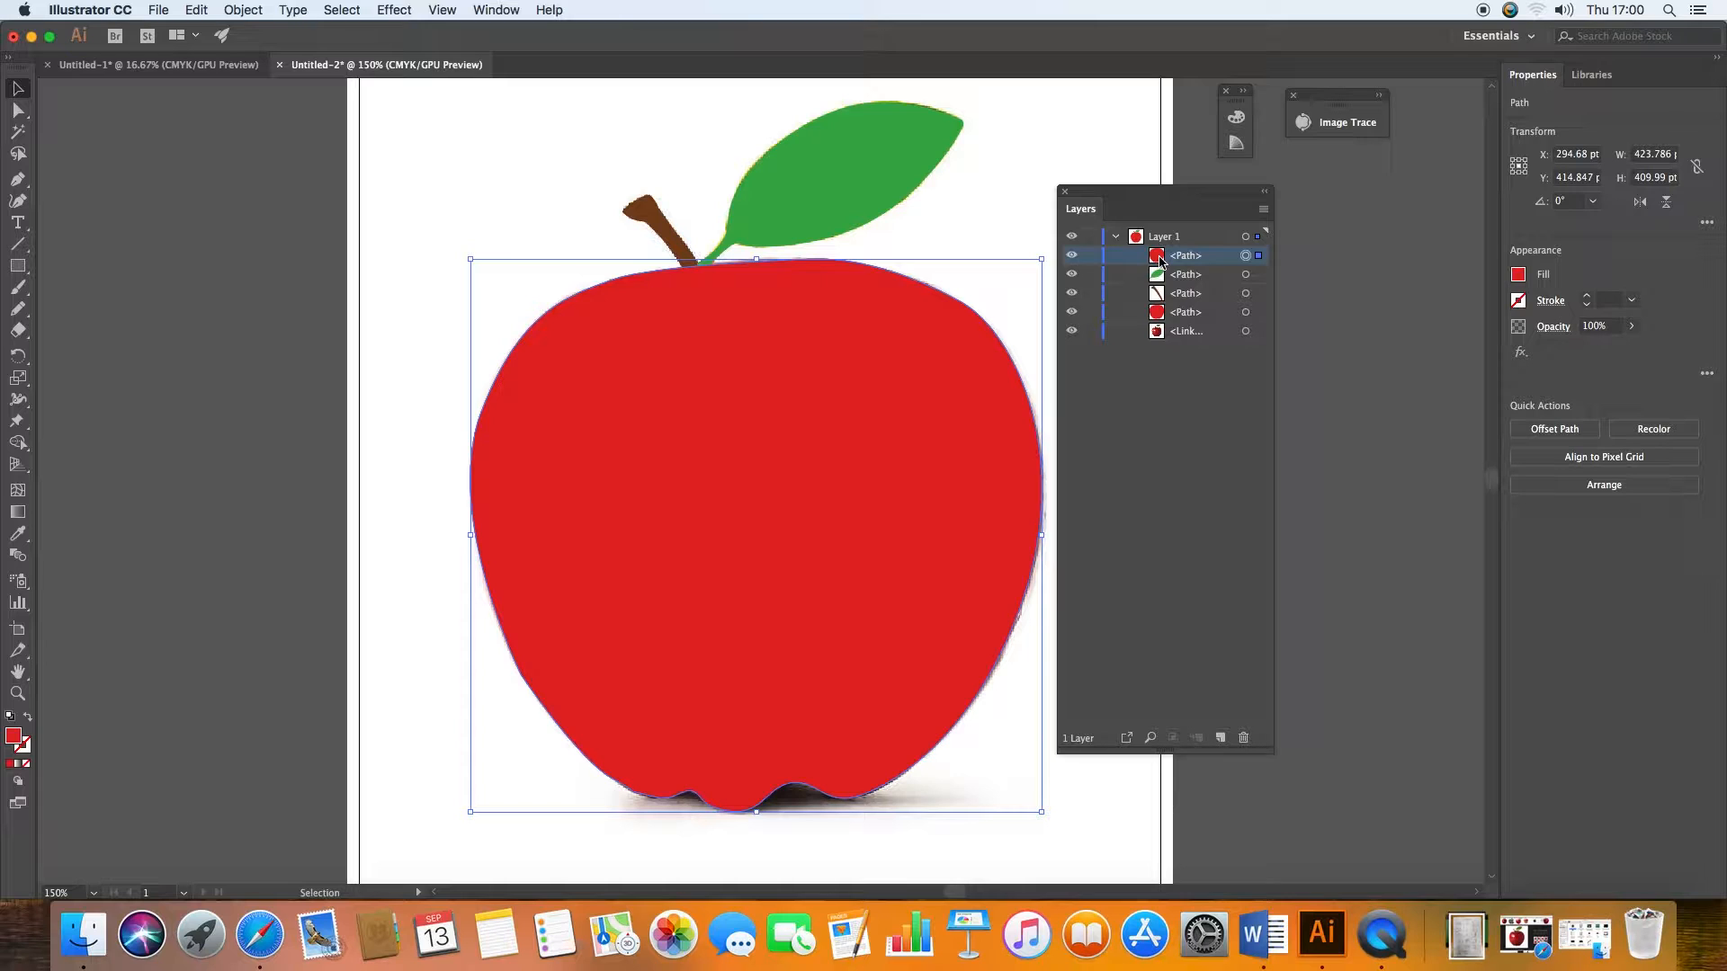
# Step: With the four other items locked, redraw the front apple copy's top edge with the Pencil tool as a dip around the stem's lower end, and unlock them
pyautogui.moveTo(1091, 275); pyautogui.dragTo(1091, 331)
pyautogui.click(17, 309)
pyautogui.moveTo(597, 284)
pyautogui.mouseDown()
pyautogui.moveTo(661, 289)
pyautogui.moveTo(731, 327)
pyautogui.moveTo(912, 273)
pyautogui.mouseUp()
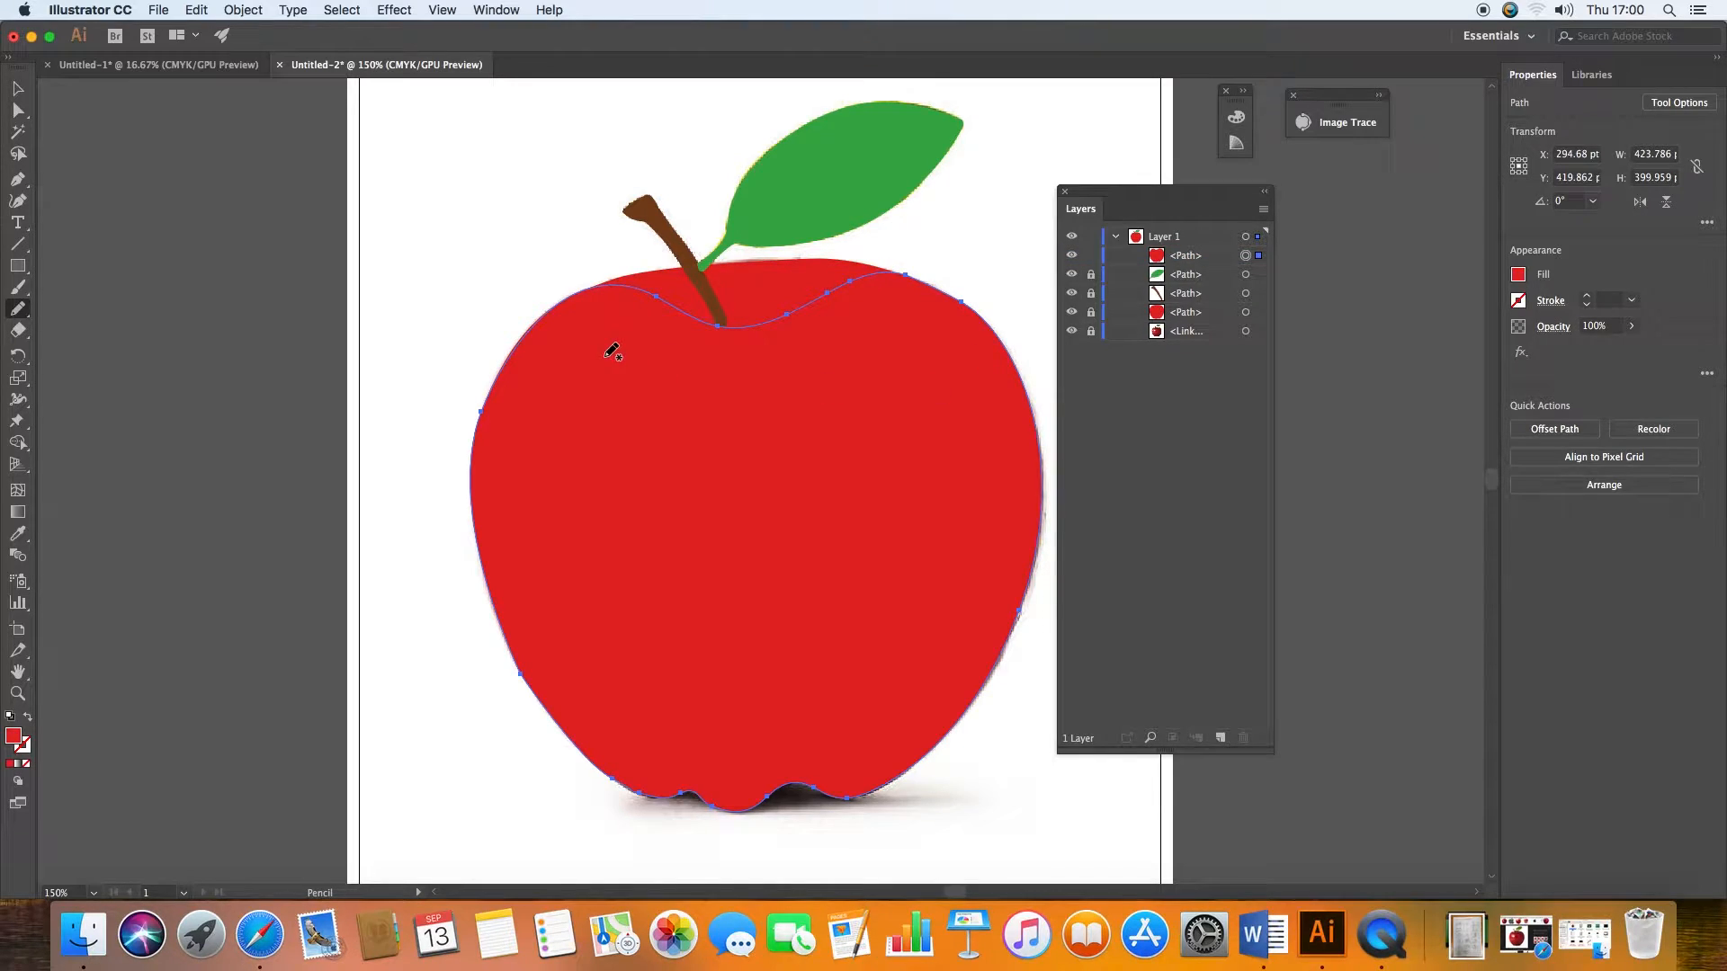
pyautogui.click(17, 88)
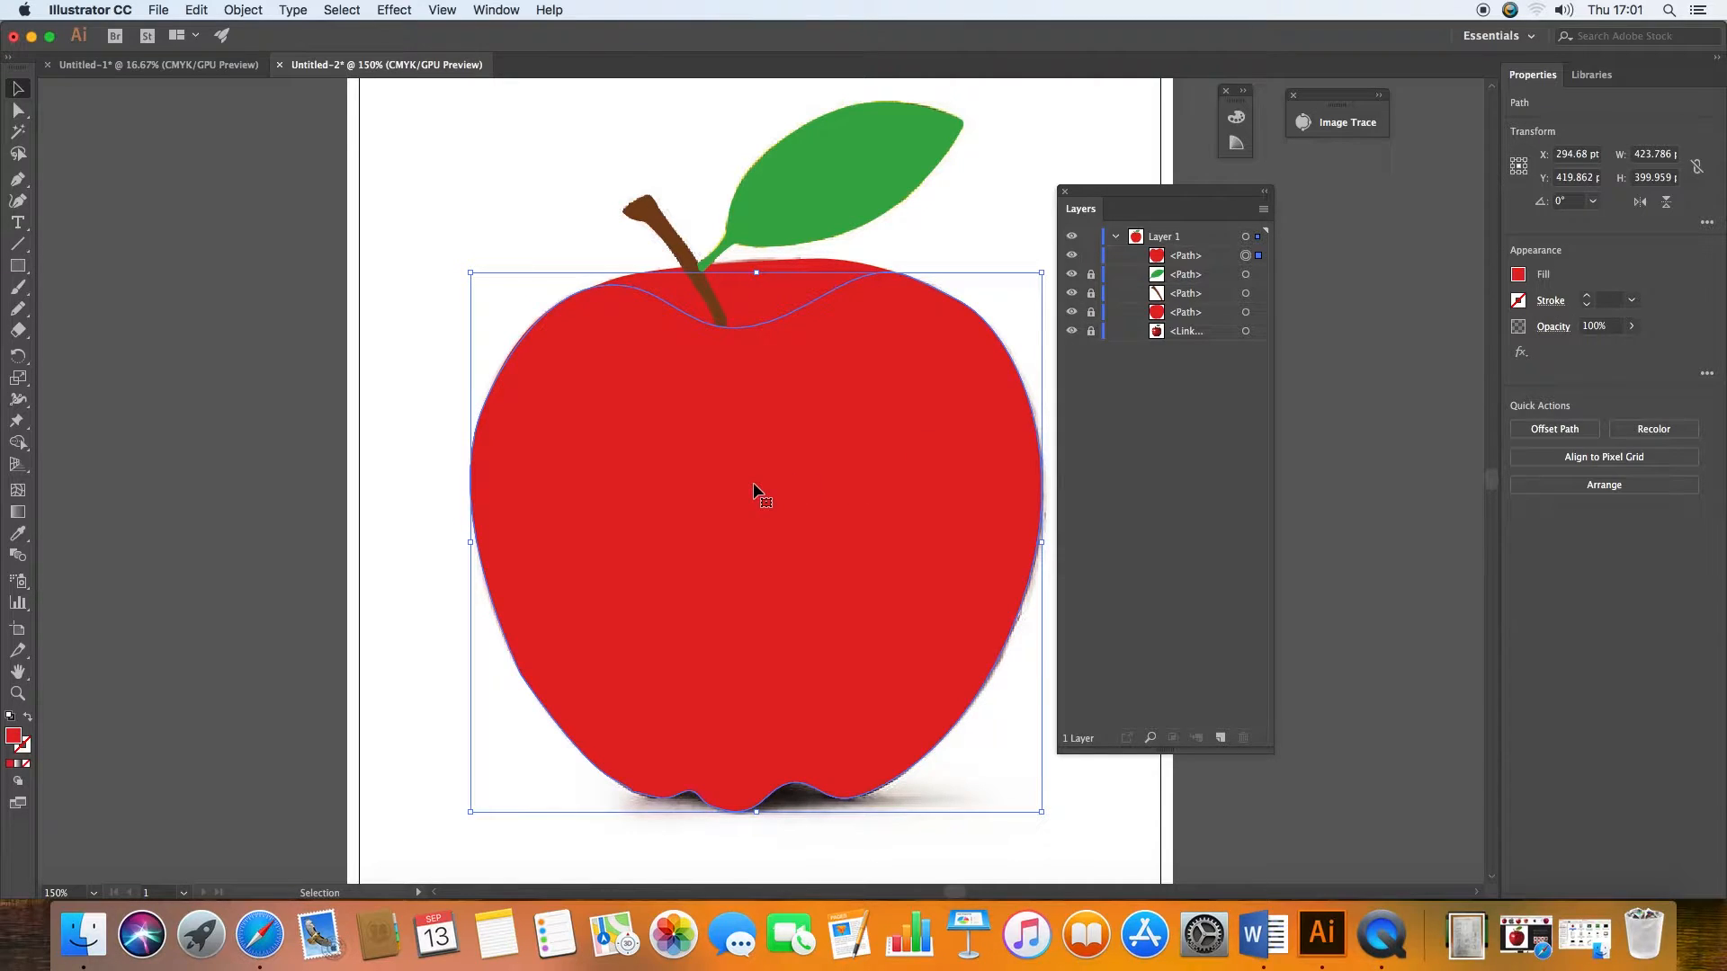
pyautogui.click(749, 290)
pyautogui.moveTo(1088, 281); pyautogui.dragTo(1091, 339)
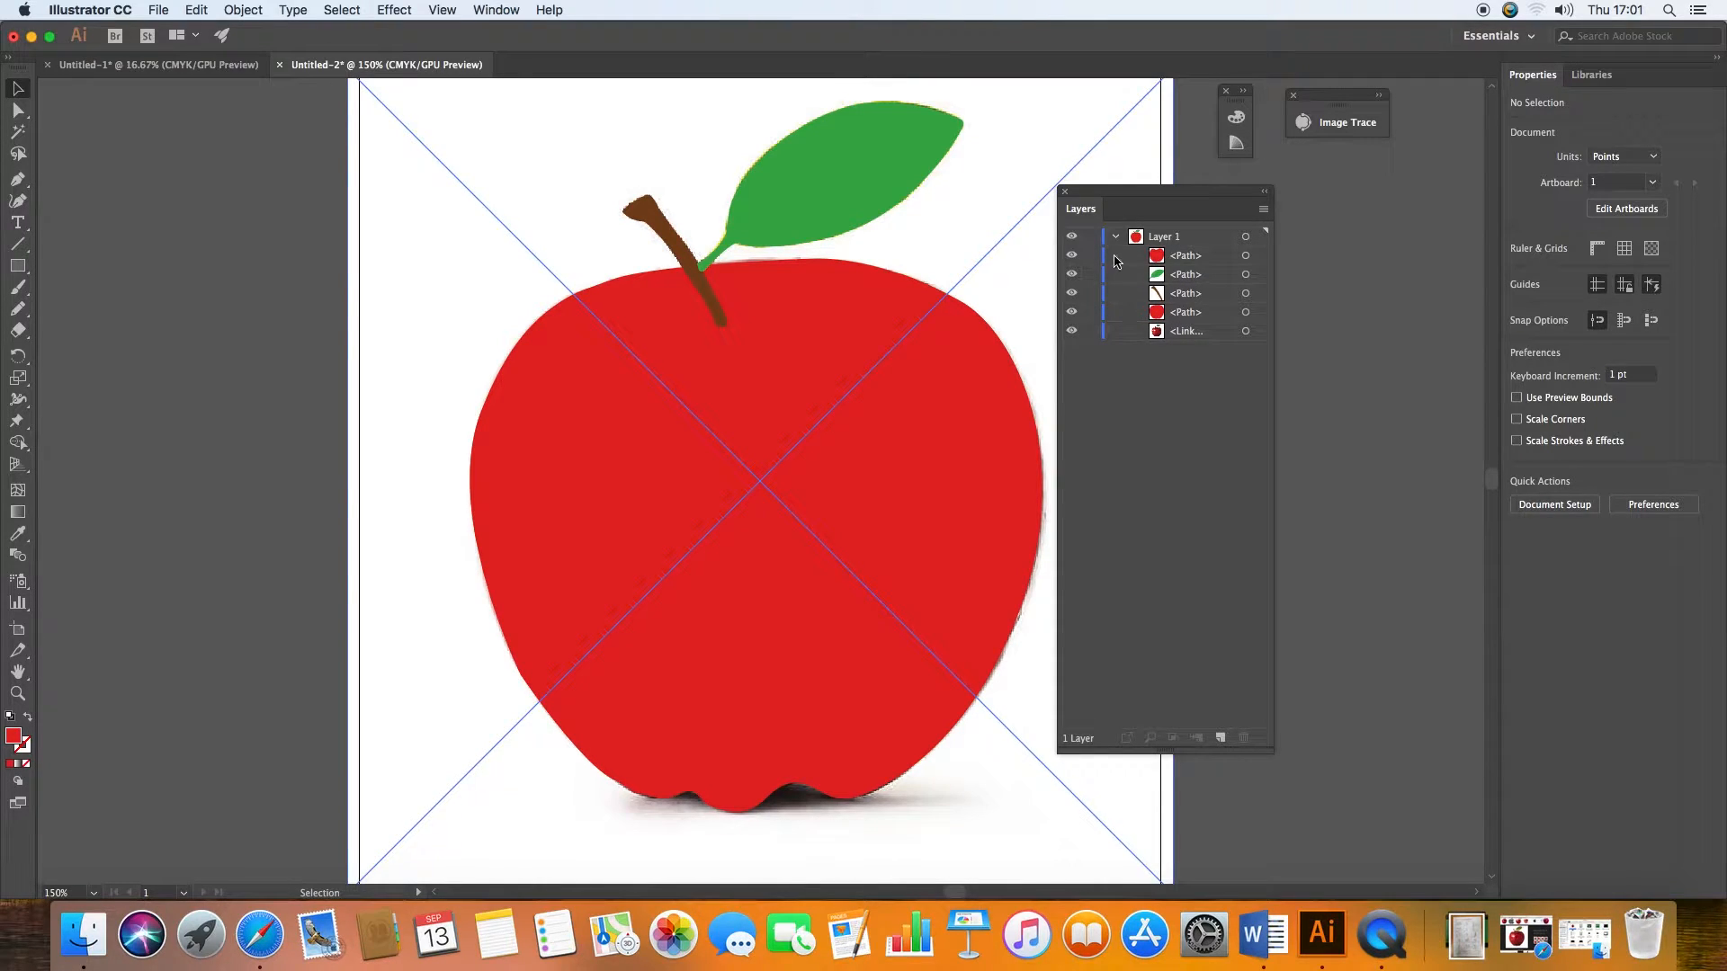
# Step: Change the fill of the original apple path behind the reshaped copy to a darker red
pyautogui.click(1163, 314)
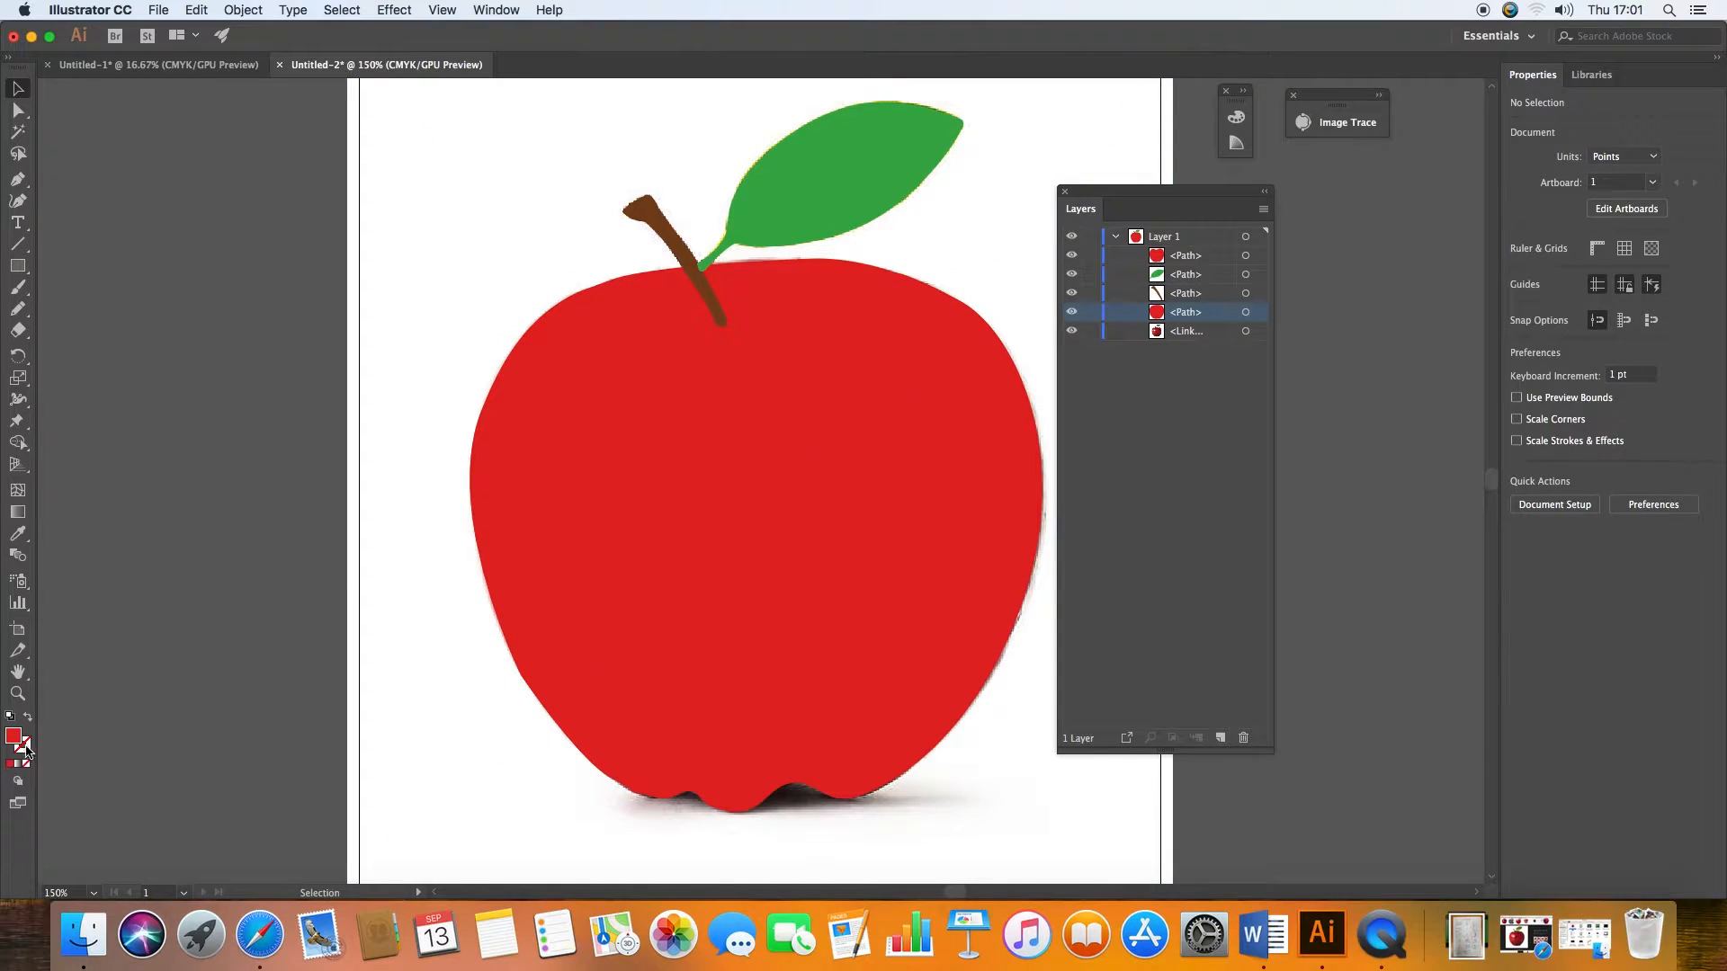
pyautogui.click(1247, 314)
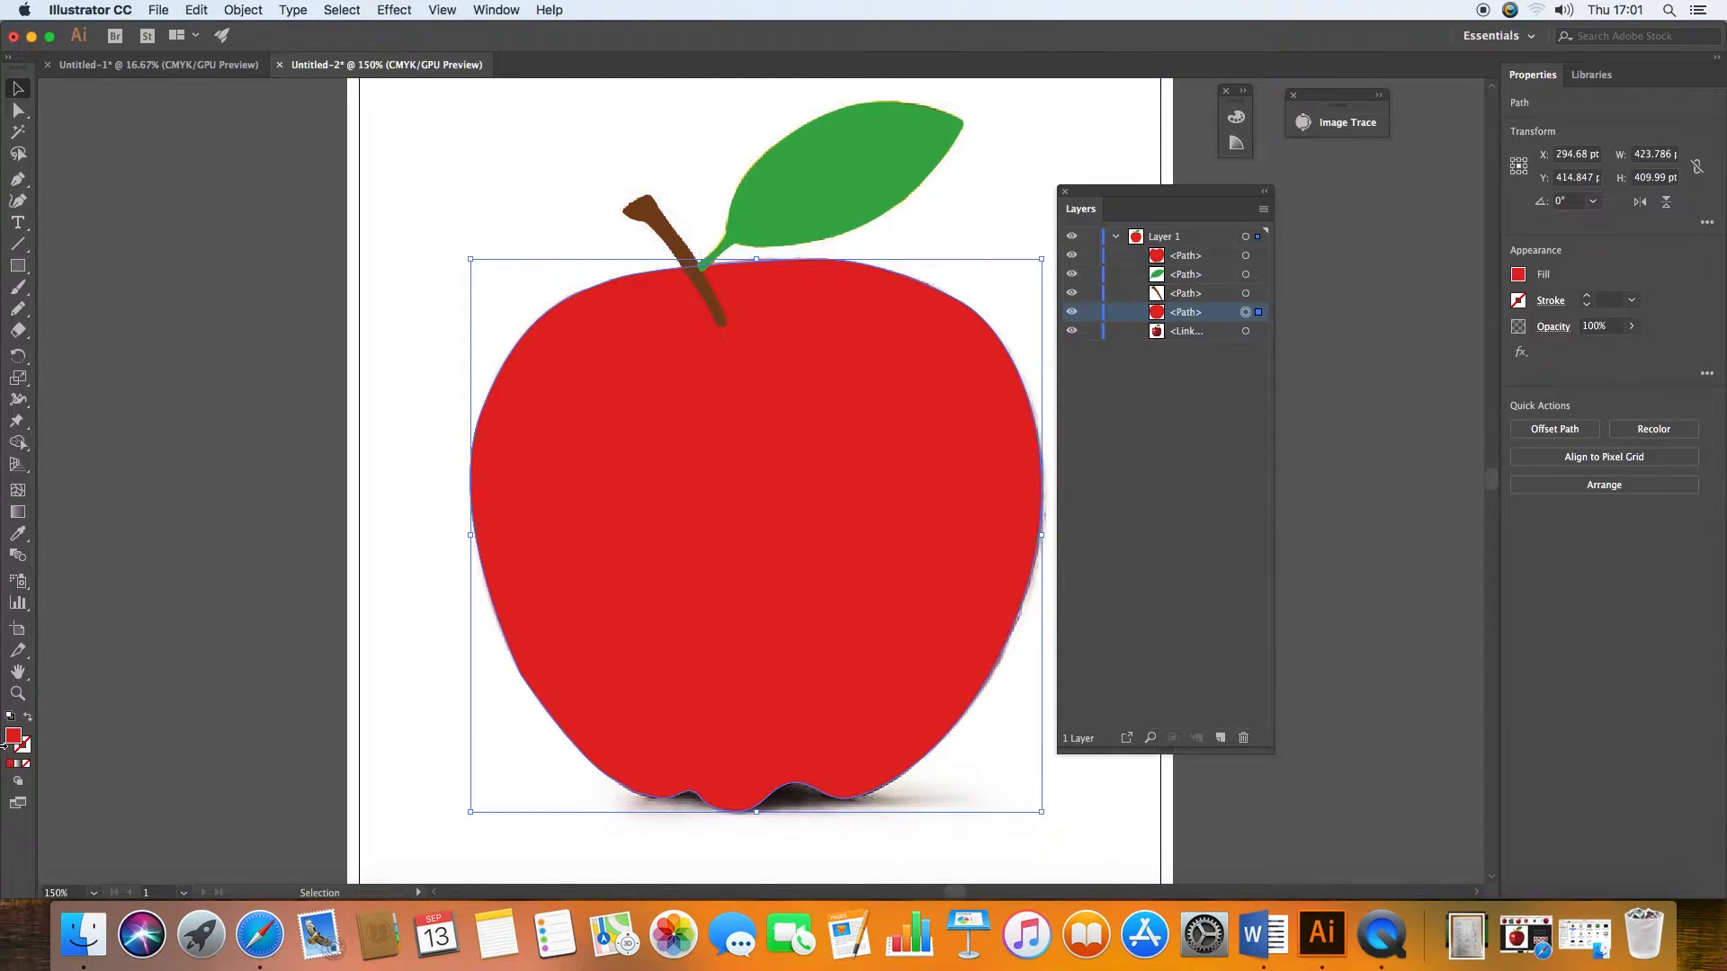
pyautogui.doubleClick(13, 743)
pyautogui.moveTo(1219, 160); pyautogui.dragTo(1219, 212)
pyautogui.click(1465, 140)
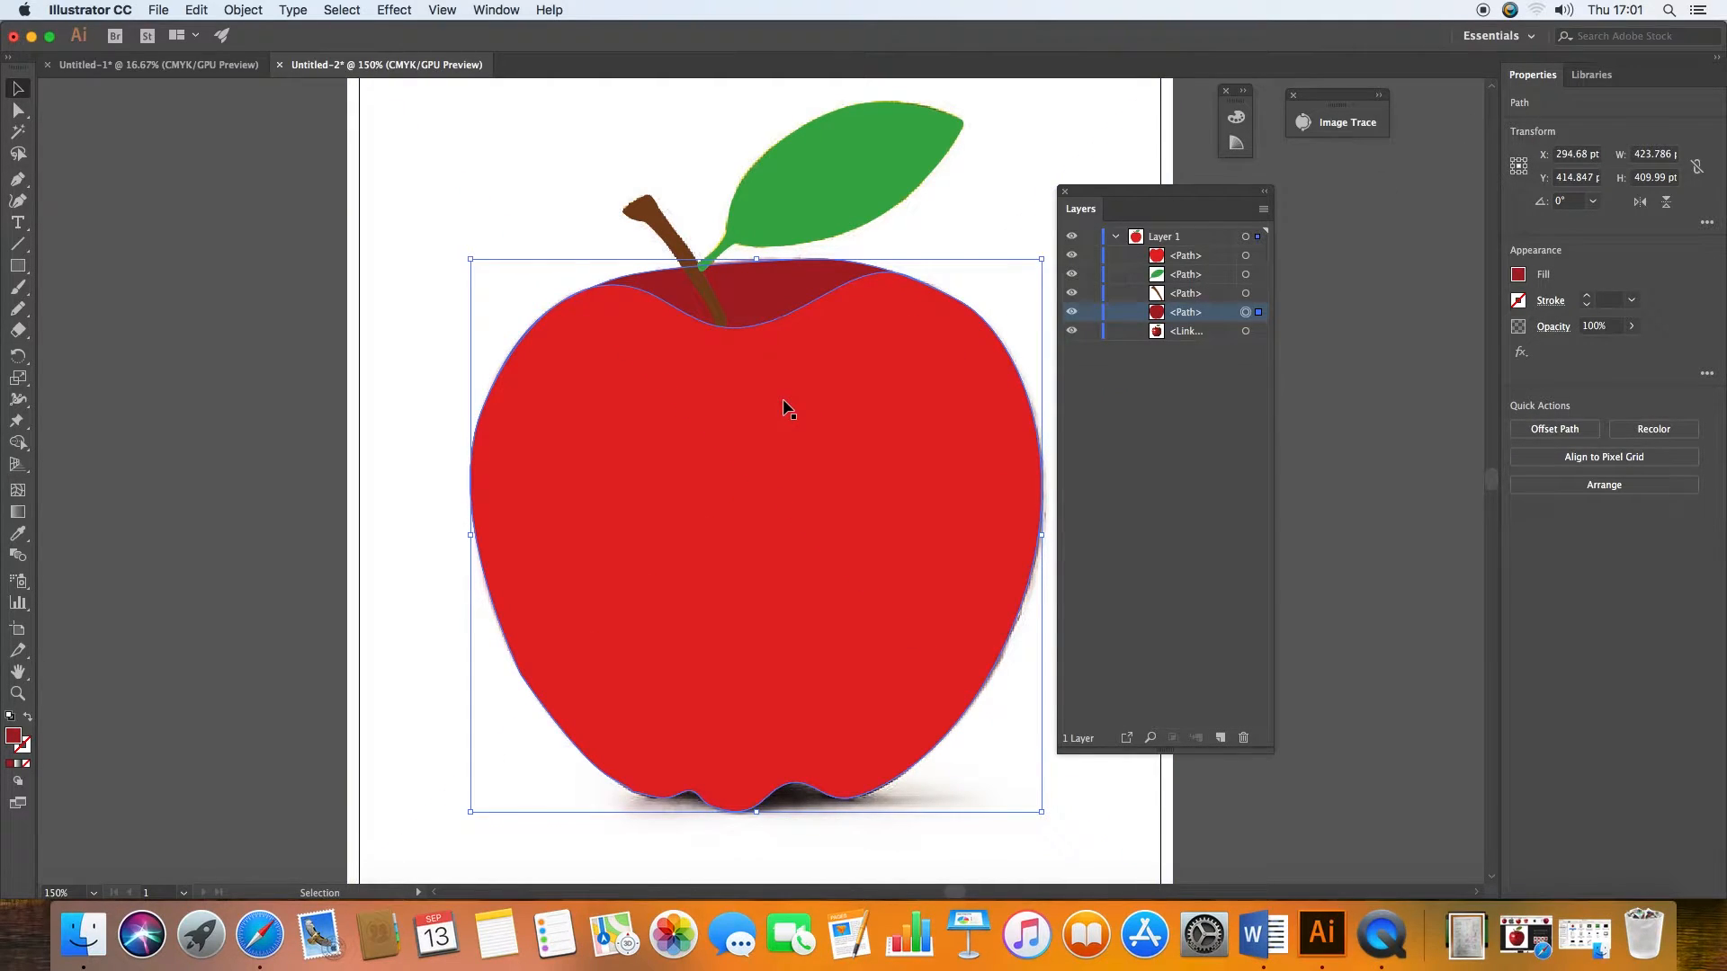
# Step: Apply a radial gradient to the front apple shape, moving the Layers and Gradient panels clear of the artwork
pyautogui.click(757, 412)
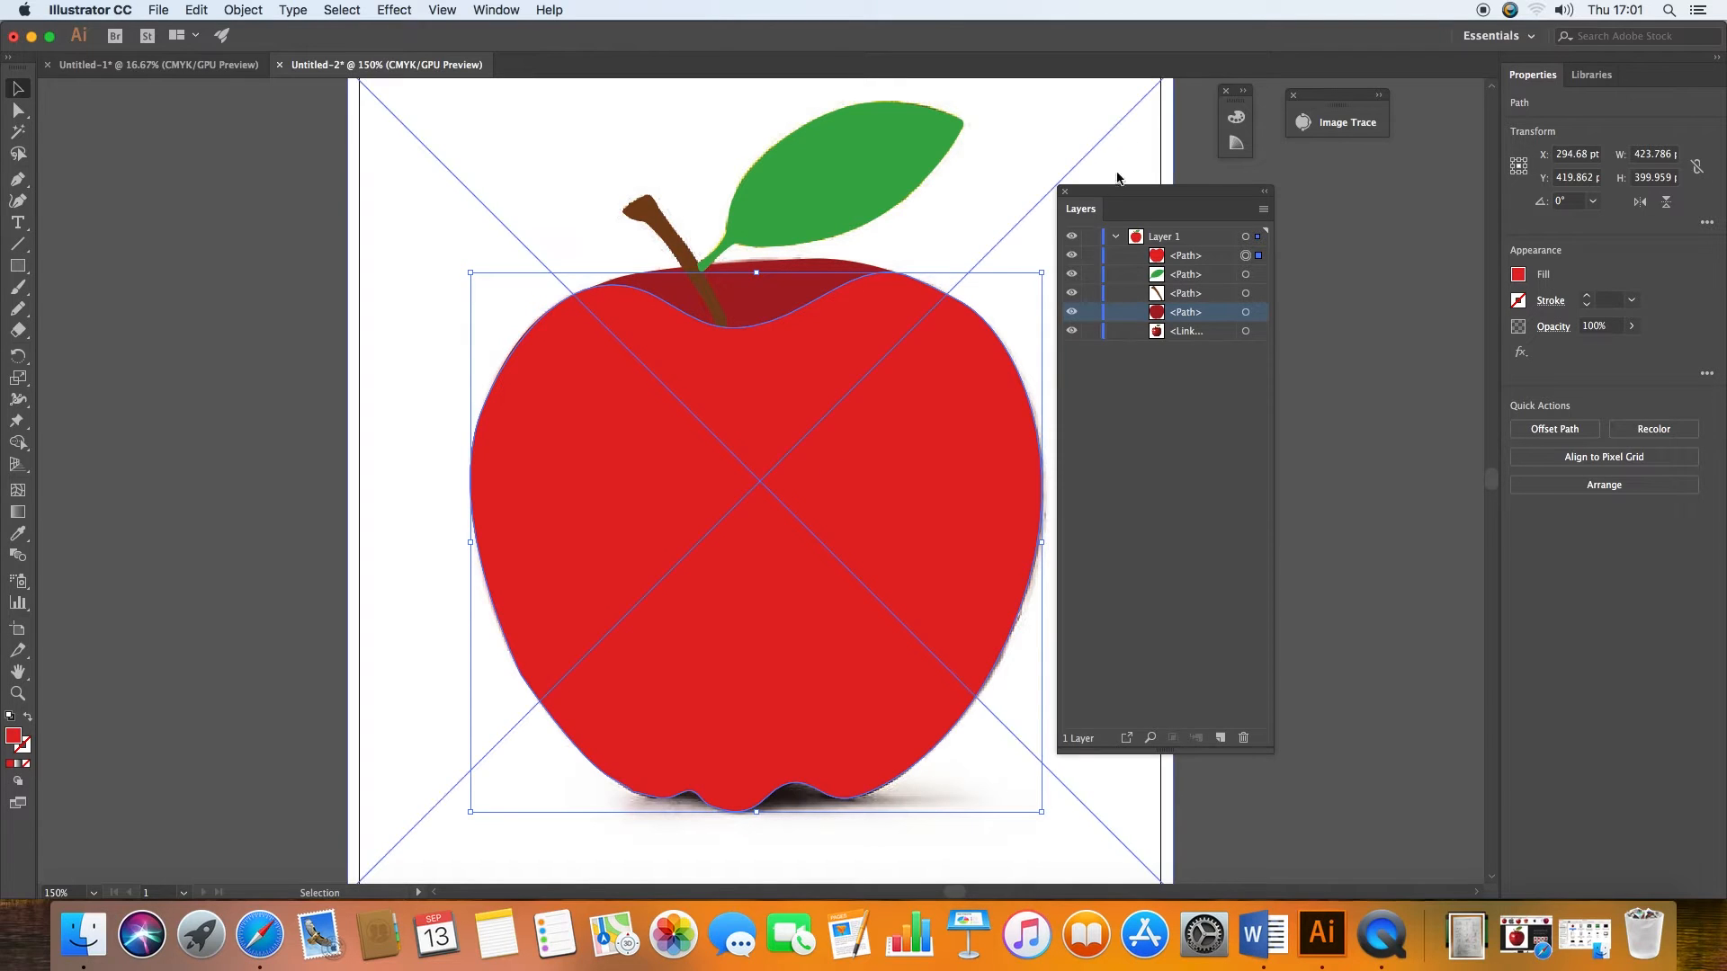
pyautogui.moveTo(1175, 197); pyautogui.dragTo(1338, 204)
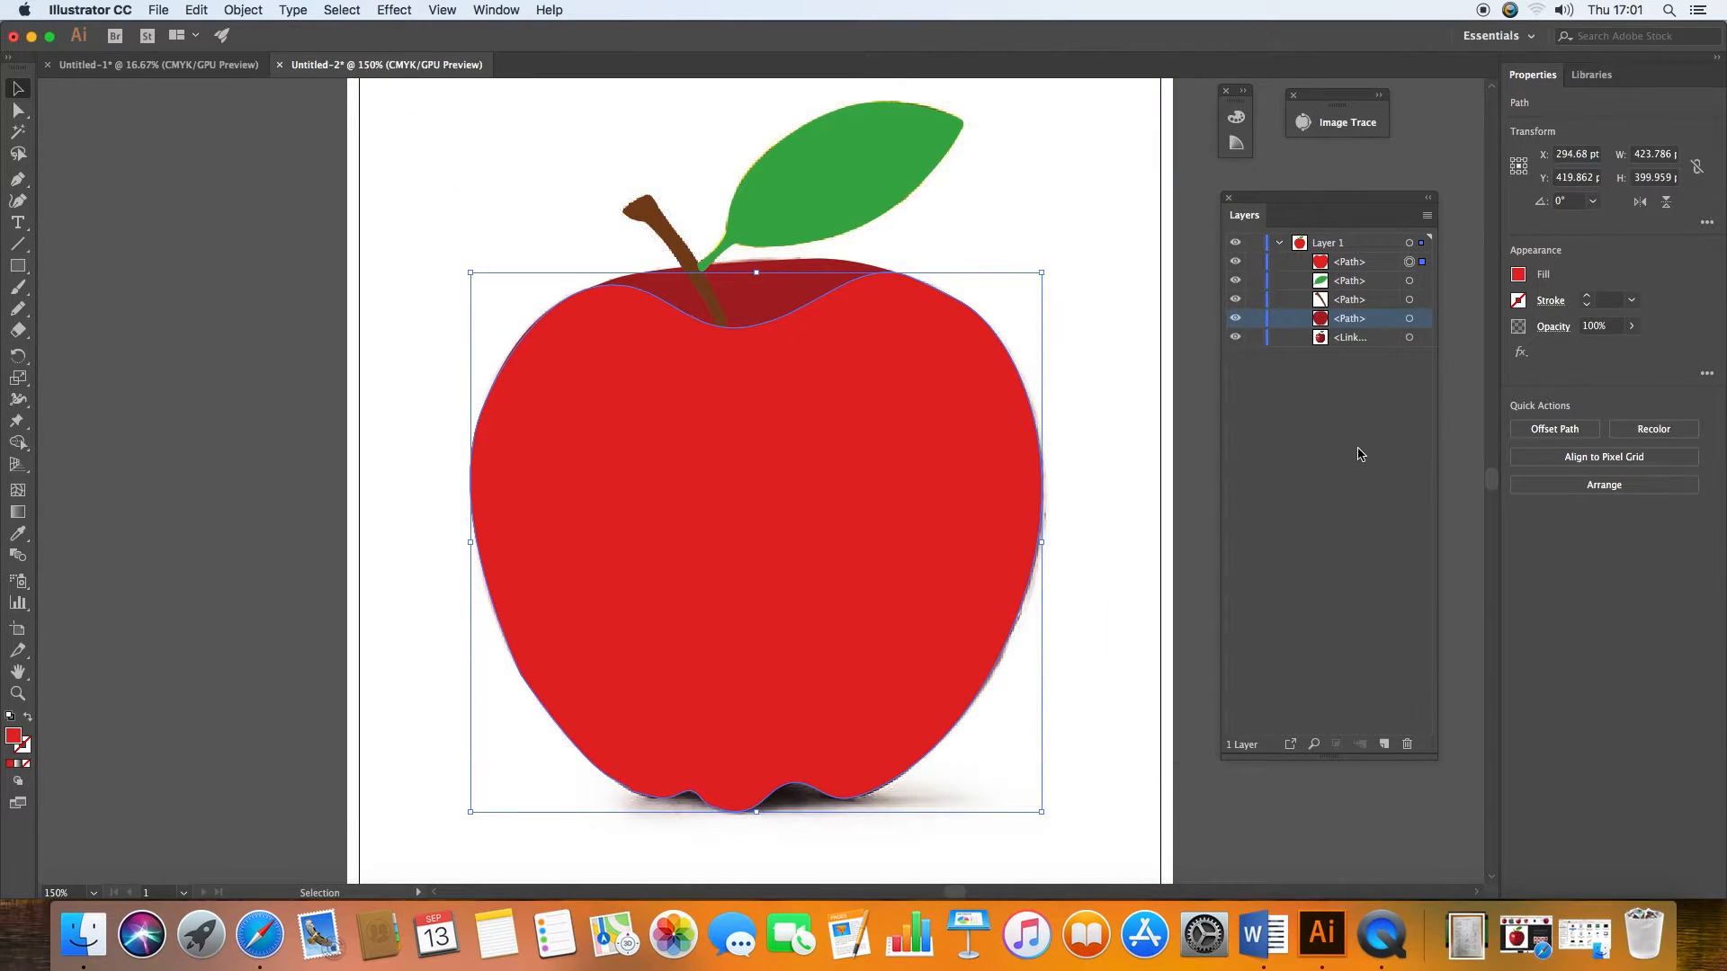
pyautogui.press('super+F9')
pyautogui.moveTo(688, 424); pyautogui.dragTo(248, 182)
pyautogui.click(387, 220)
pyautogui.click(378, 258)
# Step: Set the radial gradient's inner colour stop to dark red and its outer stop to bright red #E71E25
pyautogui.doubleClick(221, 335)
pyautogui.click(390, 355)
pyautogui.click(426, 420)
pyautogui.click(190, 518)
pyautogui.click(189, 523)
pyautogui.doubleClick(393, 336)
pyautogui.click(390, 355)
pyautogui.click(414, 385)
pyautogui.click(189, 519)
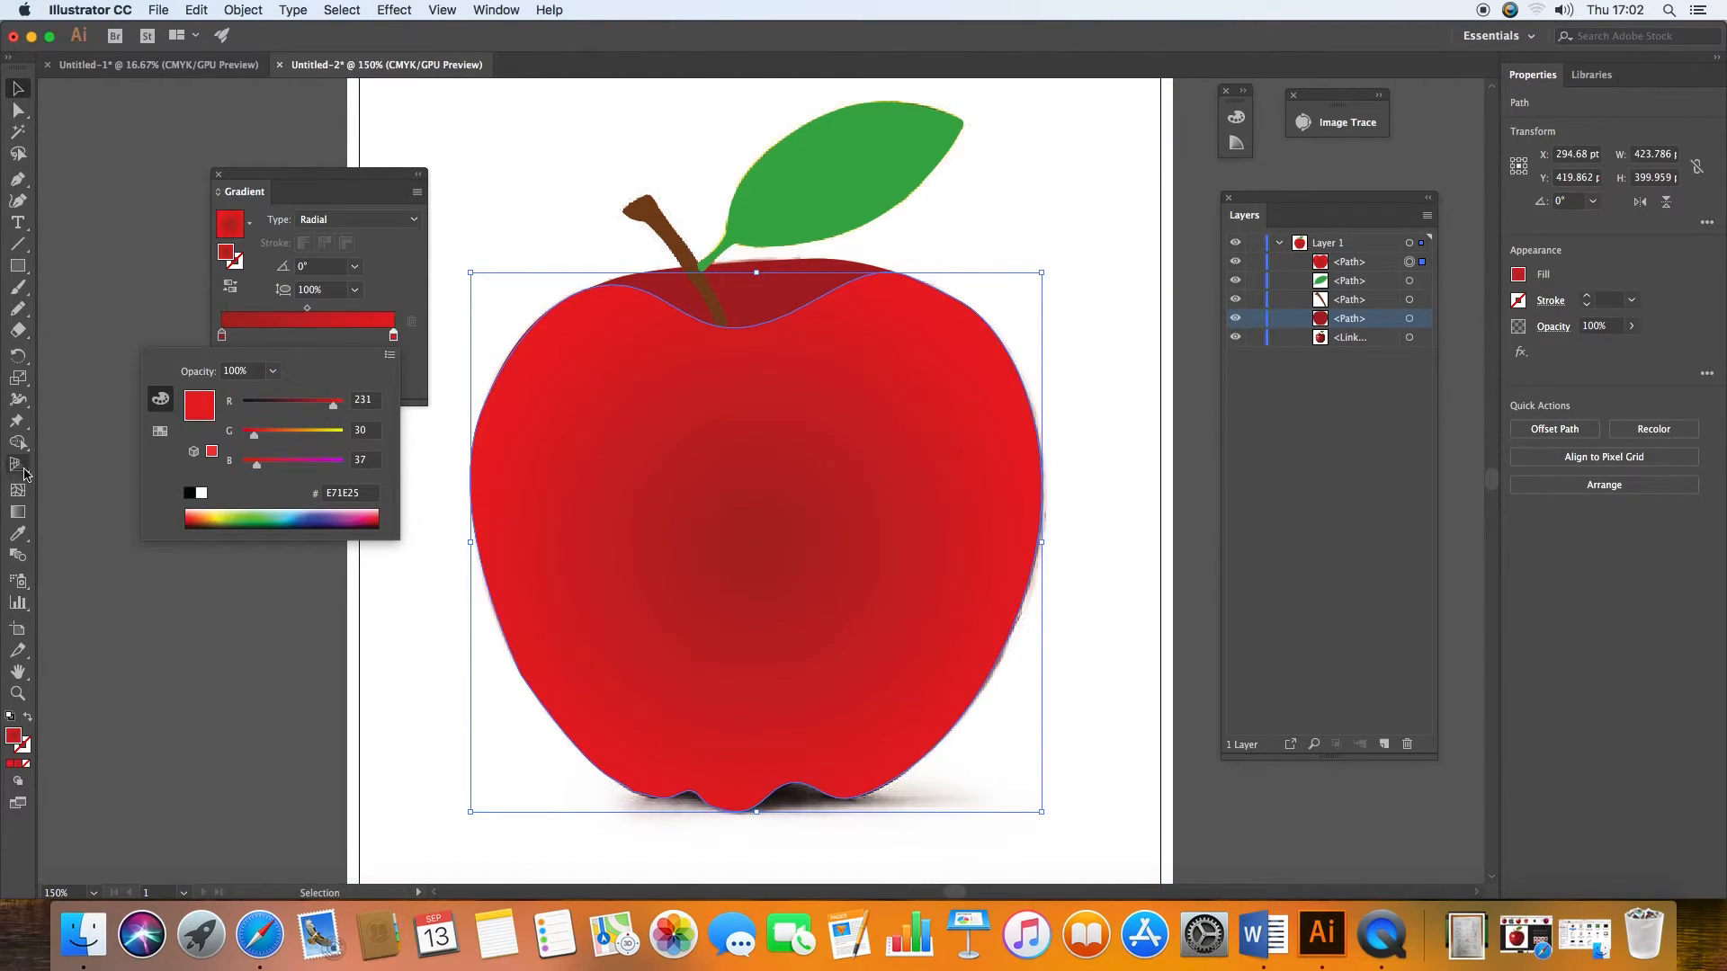
# Step: Redirect the front apple's radial gradient at -82.4° from a dark centre just below the stem toward the apple's base, and deselect the shape
pyautogui.click(18, 512)
pyautogui.moveTo(822, 571); pyautogui.dragTo(880, 329)
pyautogui.moveTo(580, 511); pyautogui.dragTo(524, 498)
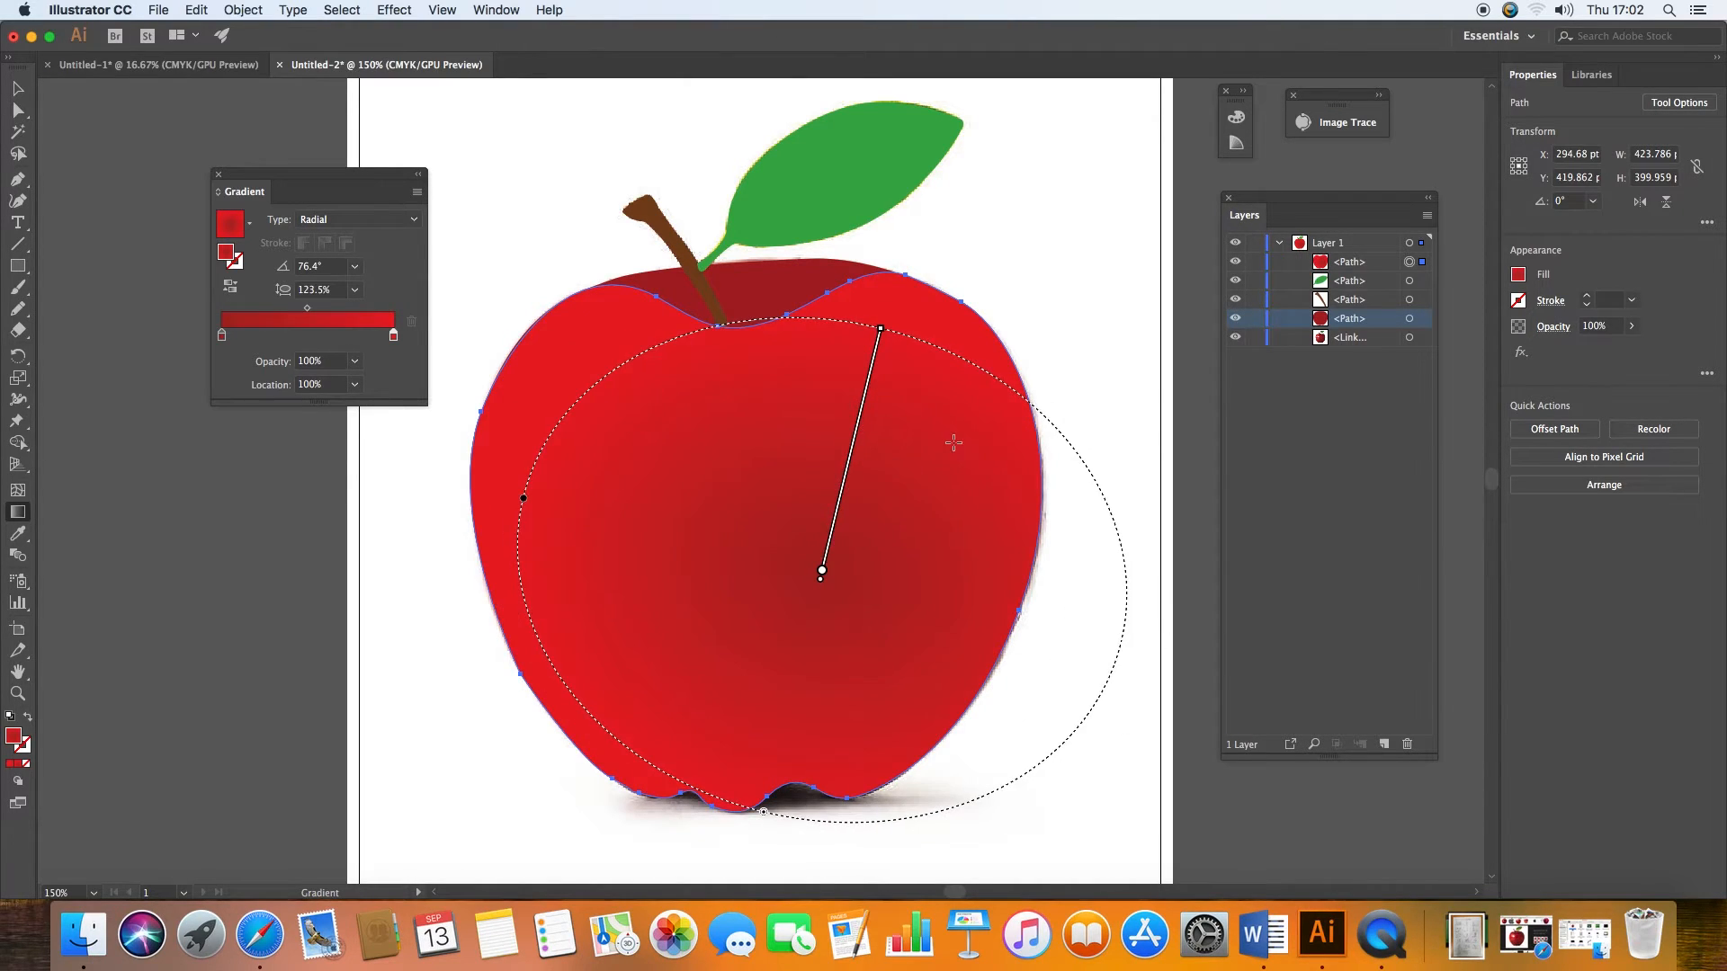
pyautogui.moveTo(820, 579); pyautogui.dragTo(825, 660)
pyautogui.moveTo(523, 498); pyautogui.dragTo(573, 510)
pyautogui.moveTo(808, 309); pyautogui.dragTo(767, 235)
pyautogui.moveTo(725, 359); pyautogui.dragTo(795, 682)
pyautogui.click(18, 89)
pyautogui.click(186, 414)
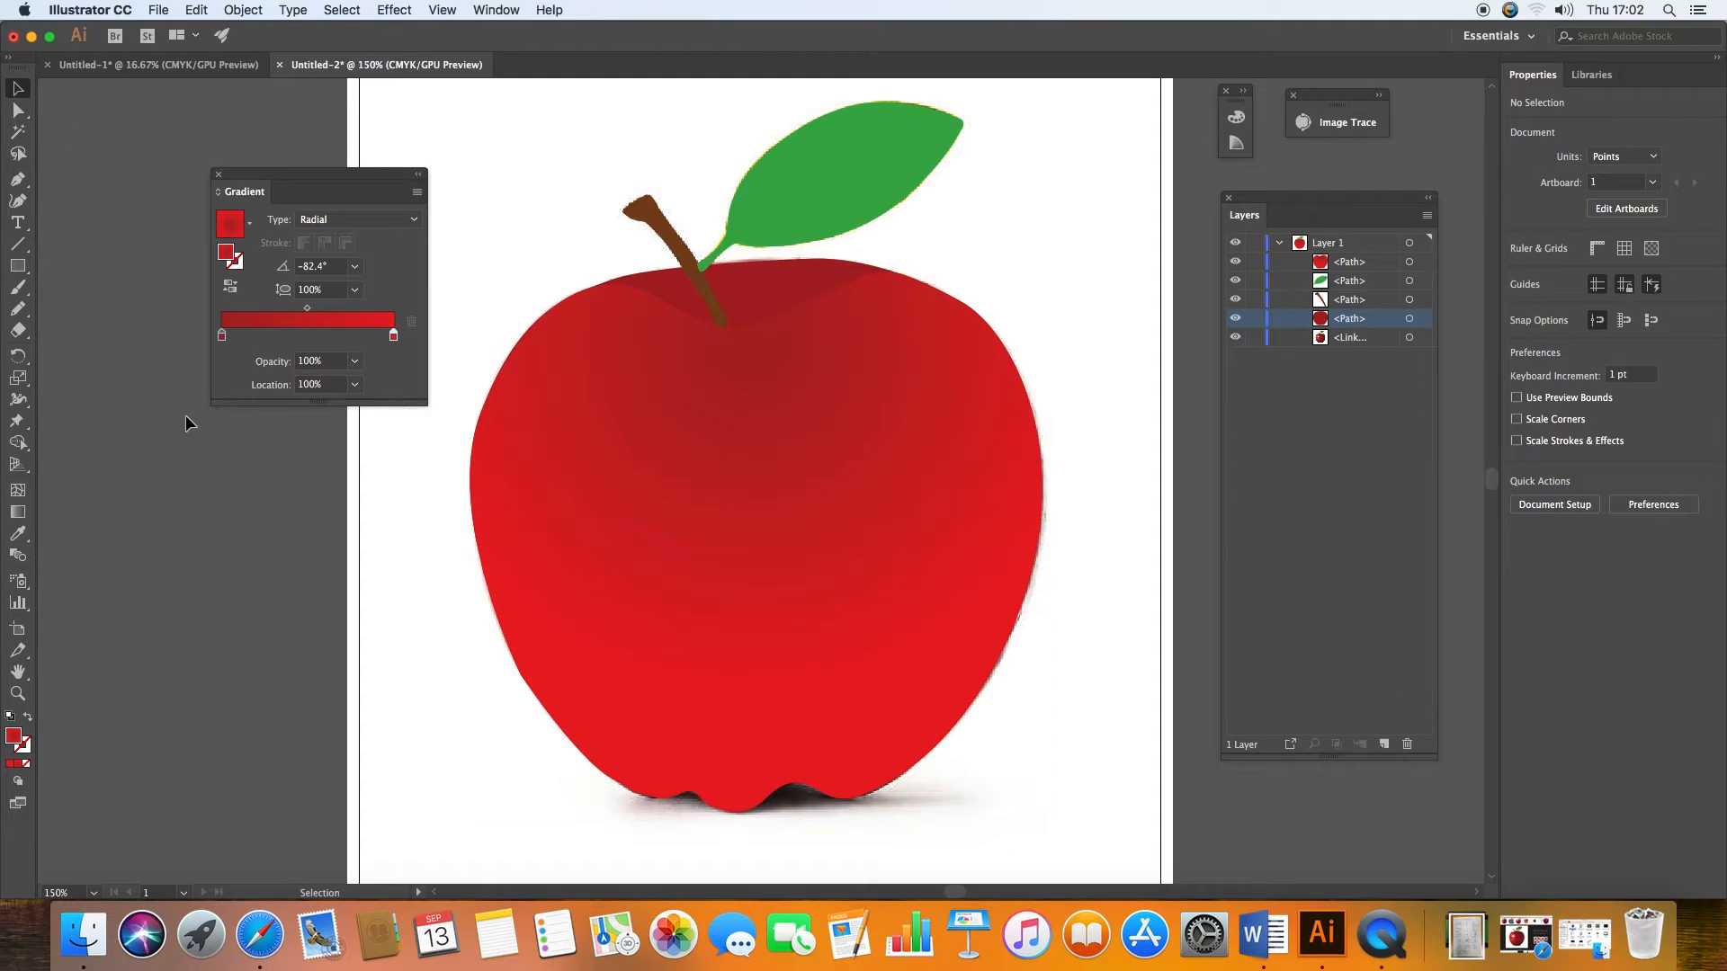
# Step: Hide the linked apple photo and zoom out to the whole artboard
pyautogui.click(1234, 337)
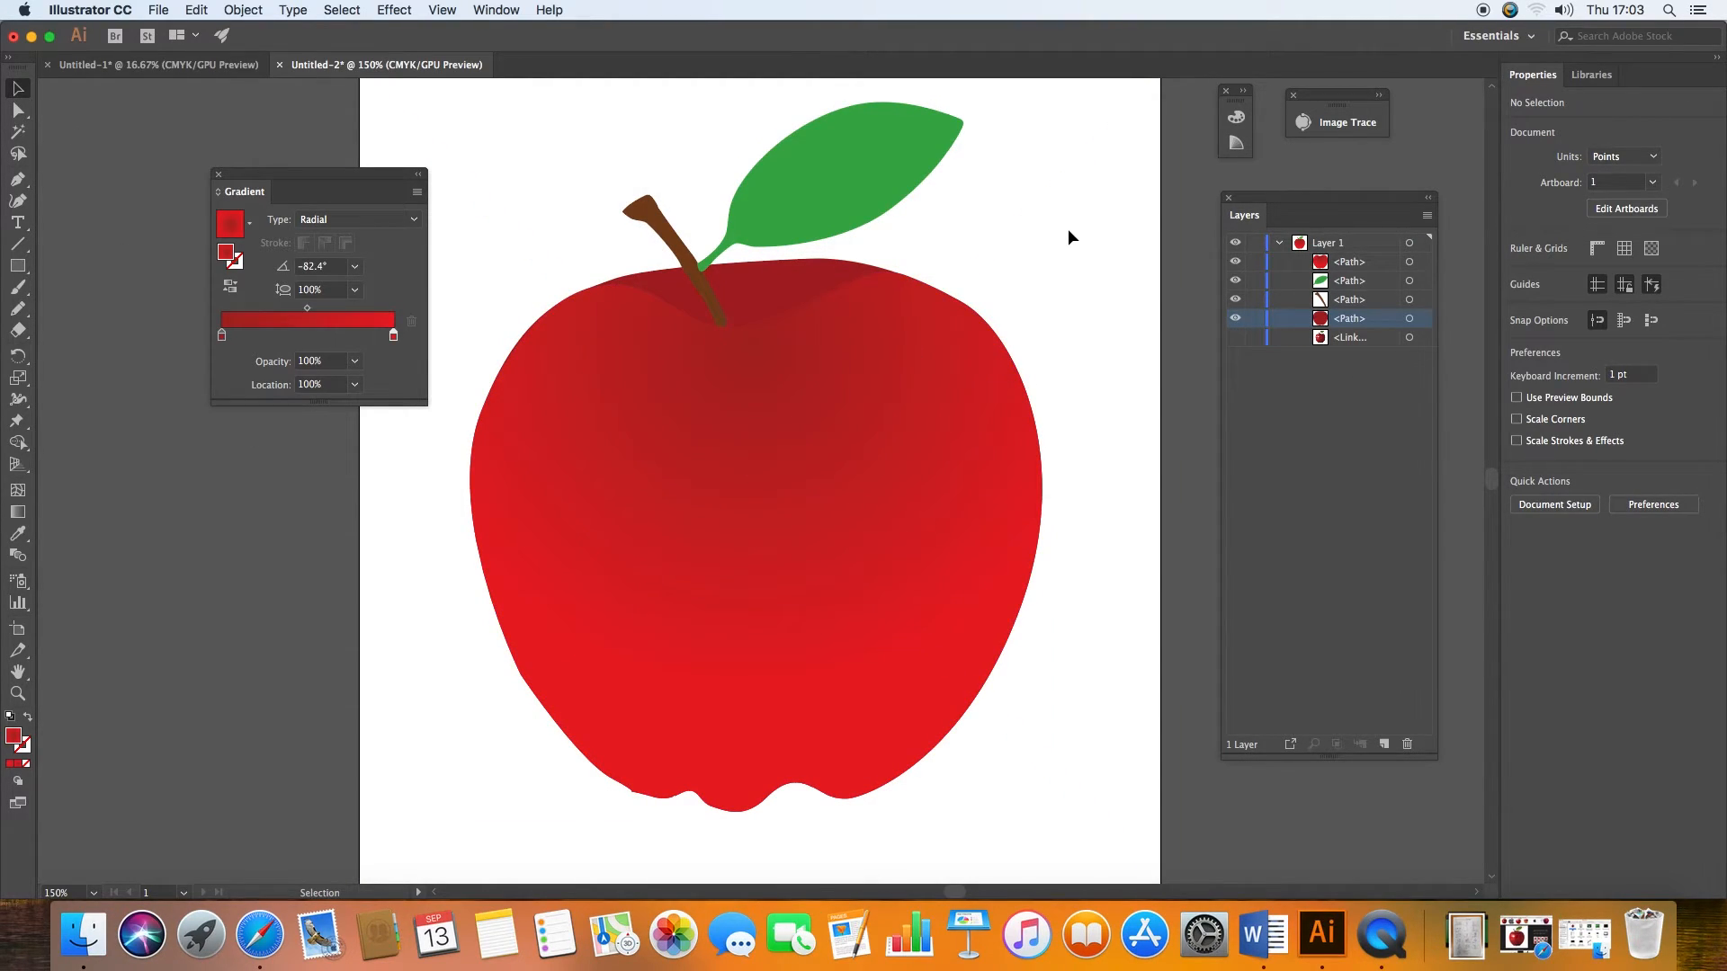
pyautogui.press('super+minus')
pyautogui.press('super+minus')
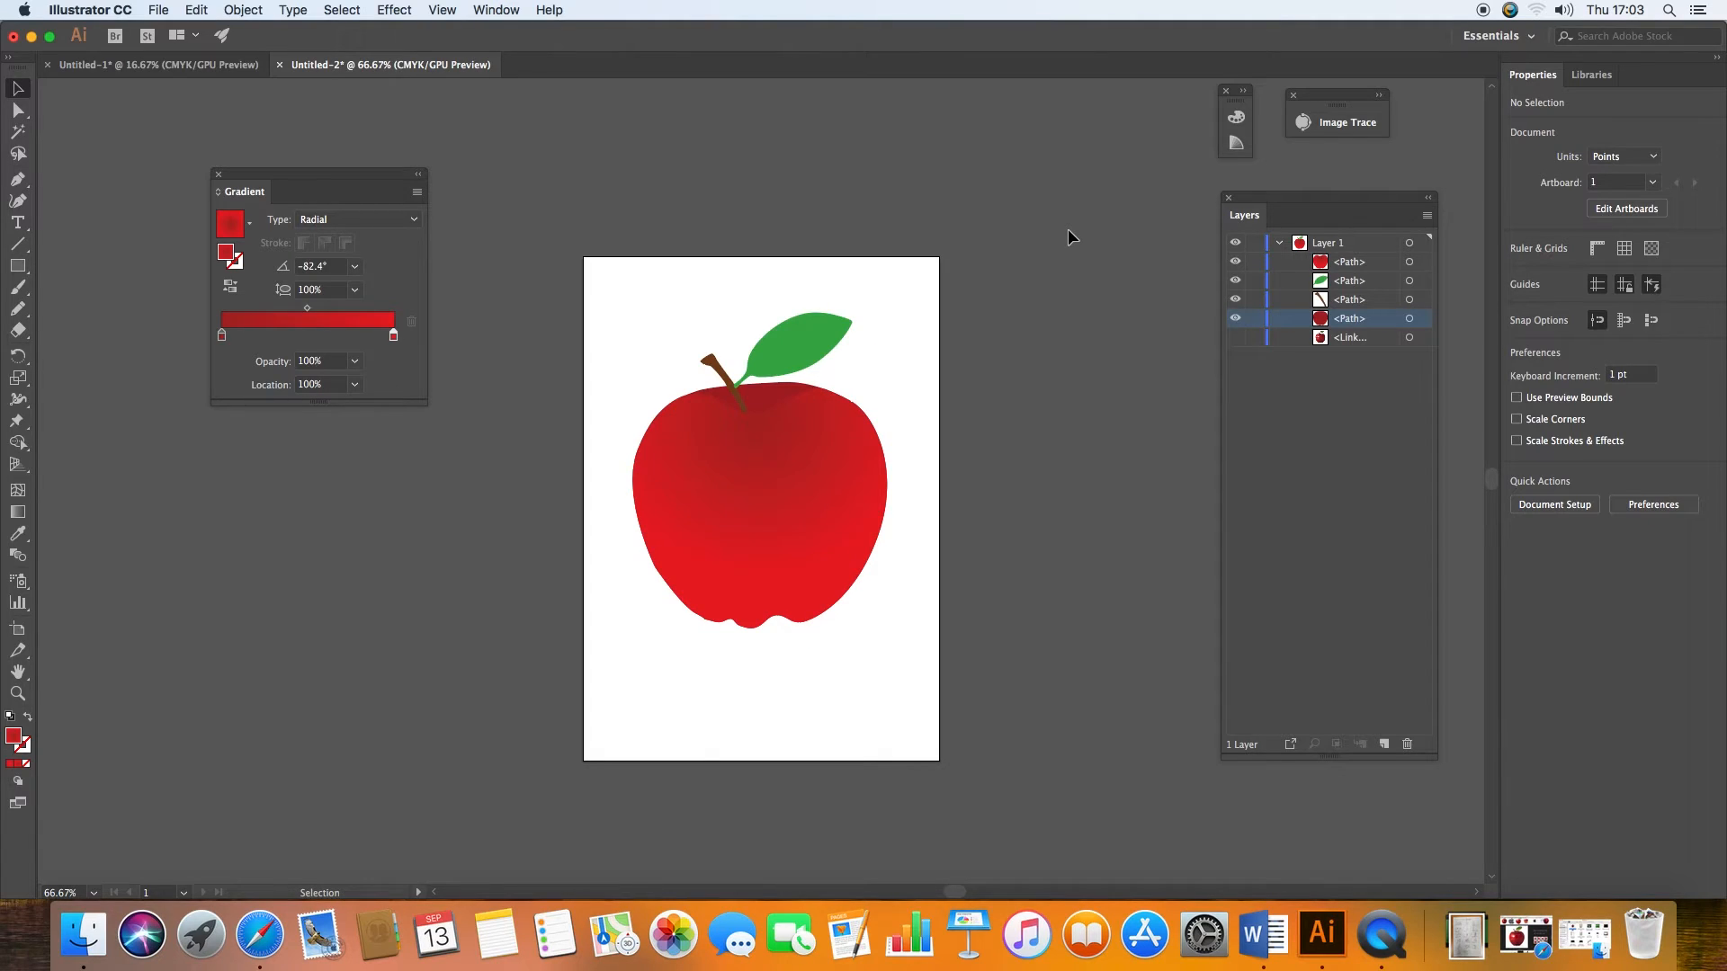